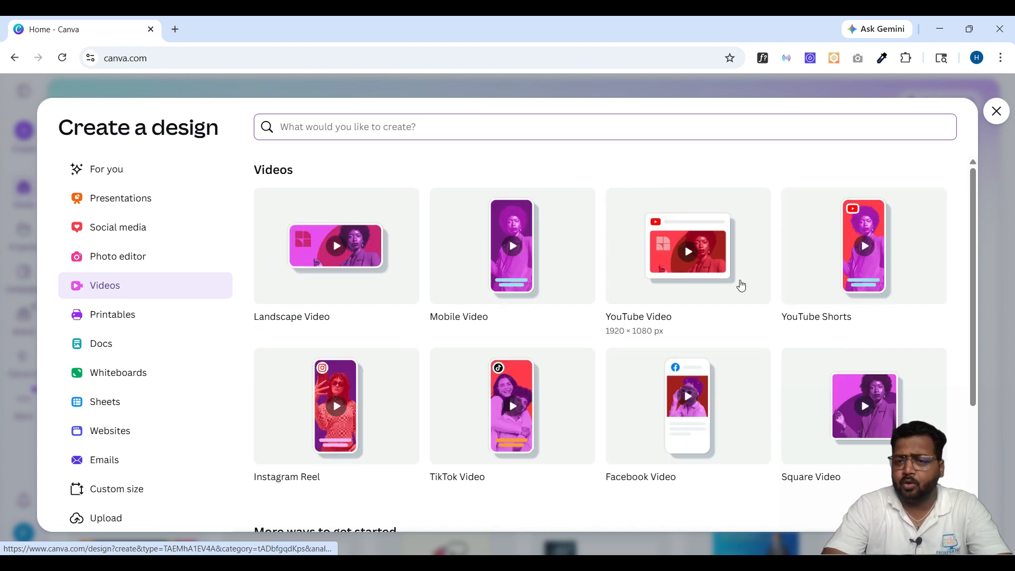
- Create a new Instagram Reel design from the video formats
scroll(735, 307, down, 3)
scroll(427, 286, up, 2)
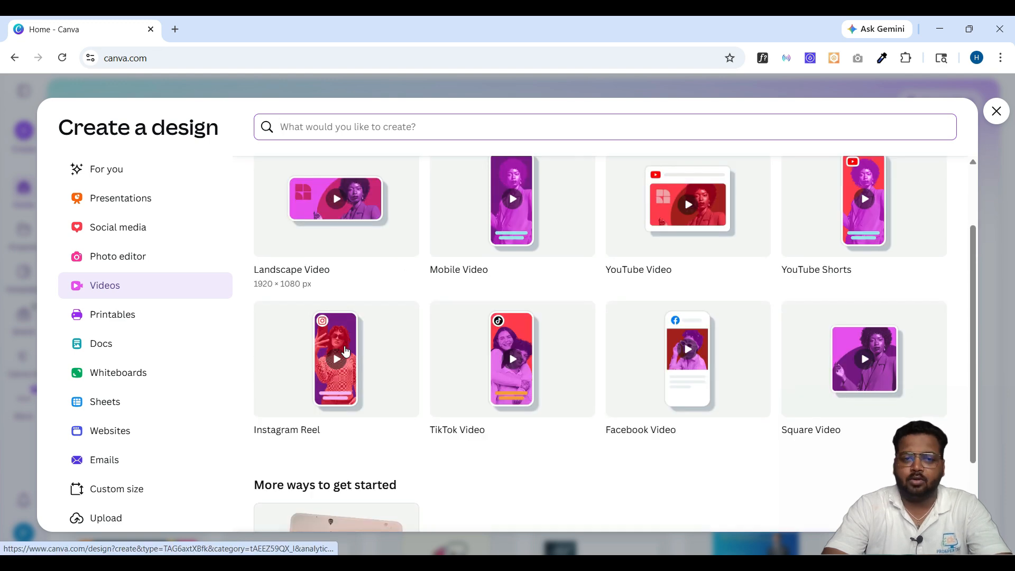
scroll(409, 339, down, 1)
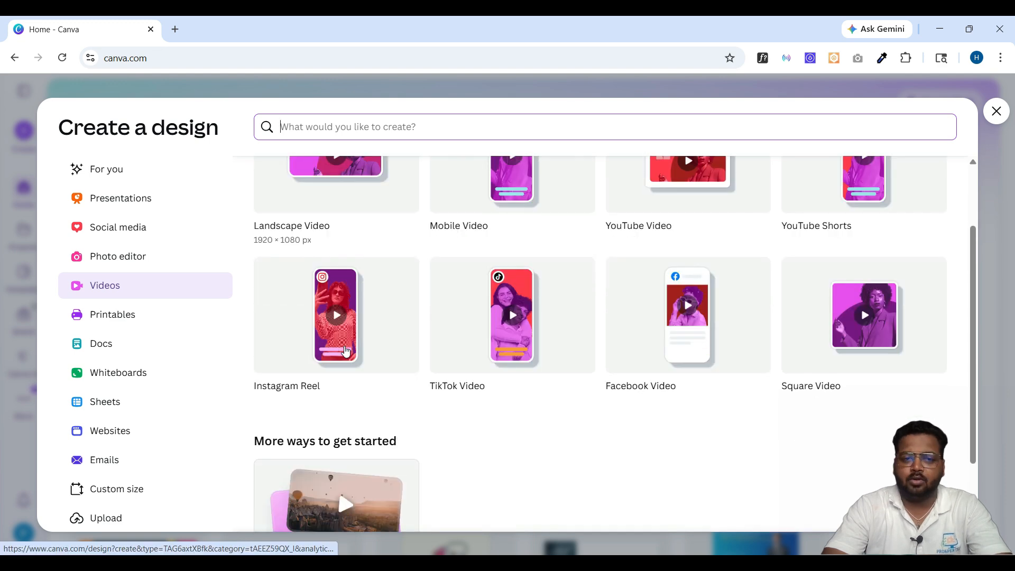
click(373, 350)
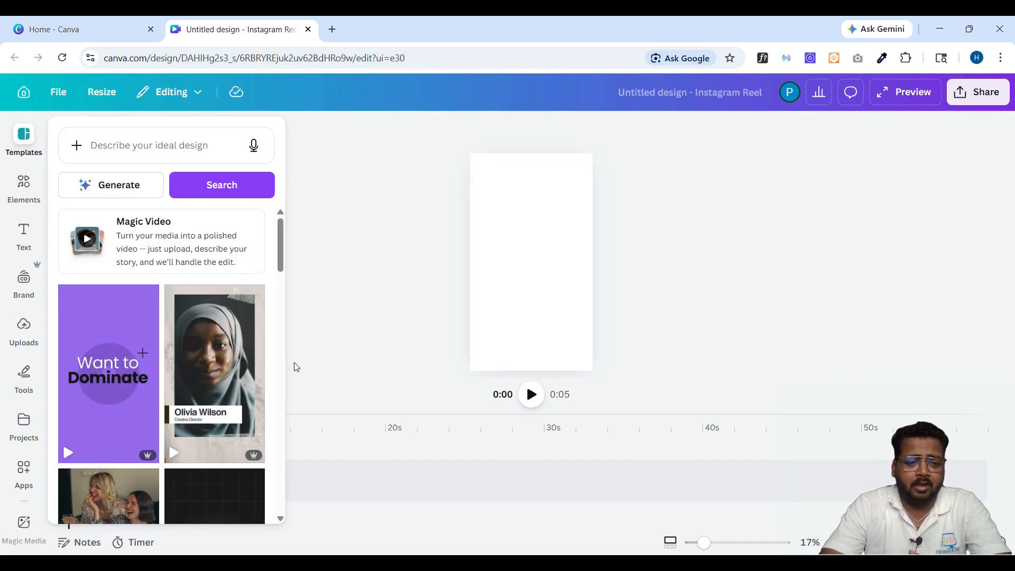
- Look through the suggested Instagram Reel templates to compare their layouts, leaving the canvas blank
scroll(149, 396, down, 3)
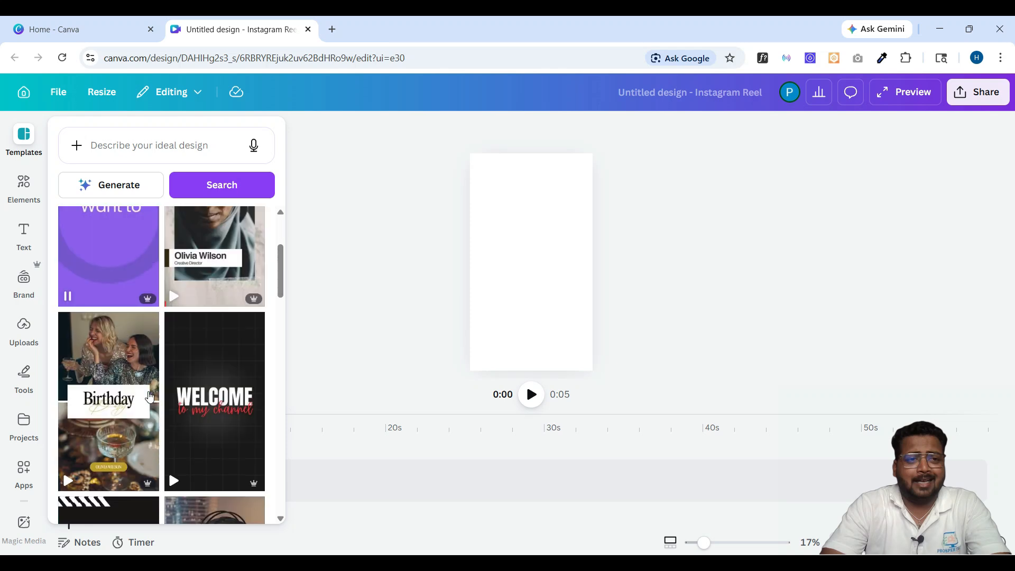
scroll(150, 397, down, 3)
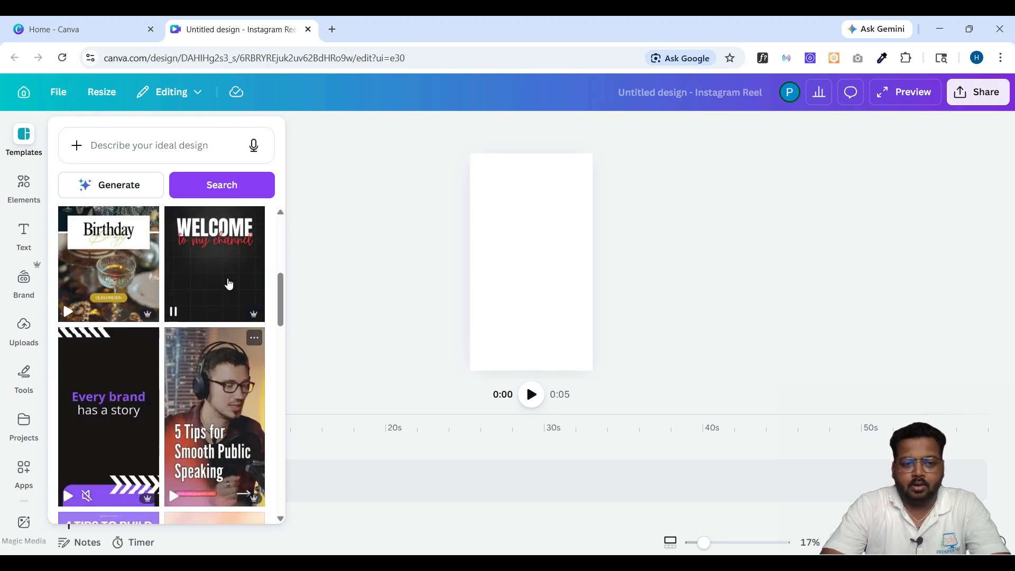
scroll(229, 284, up, 1)
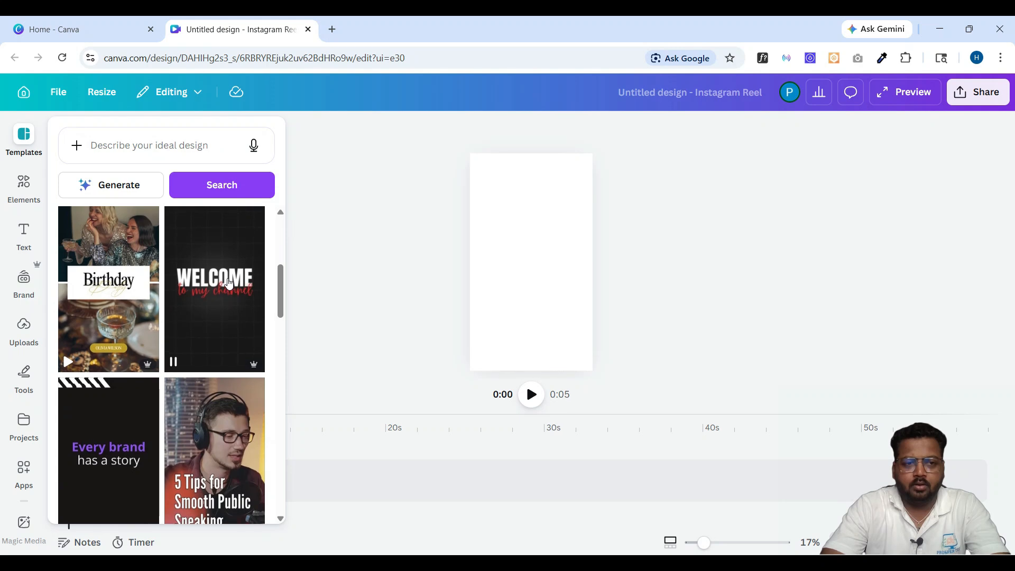
scroll(229, 283, down, 6)
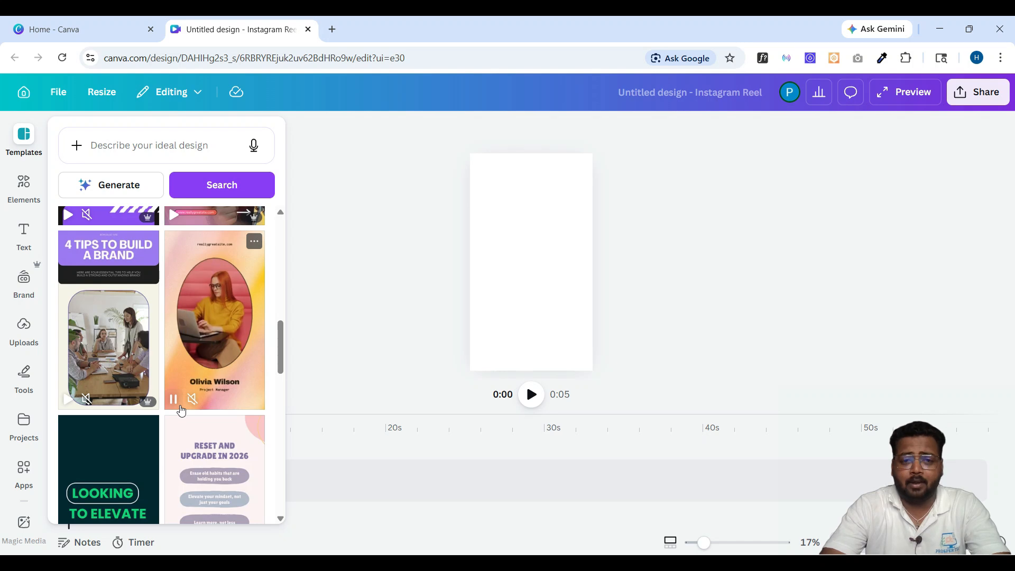
scroll(185, 453, down, 3)
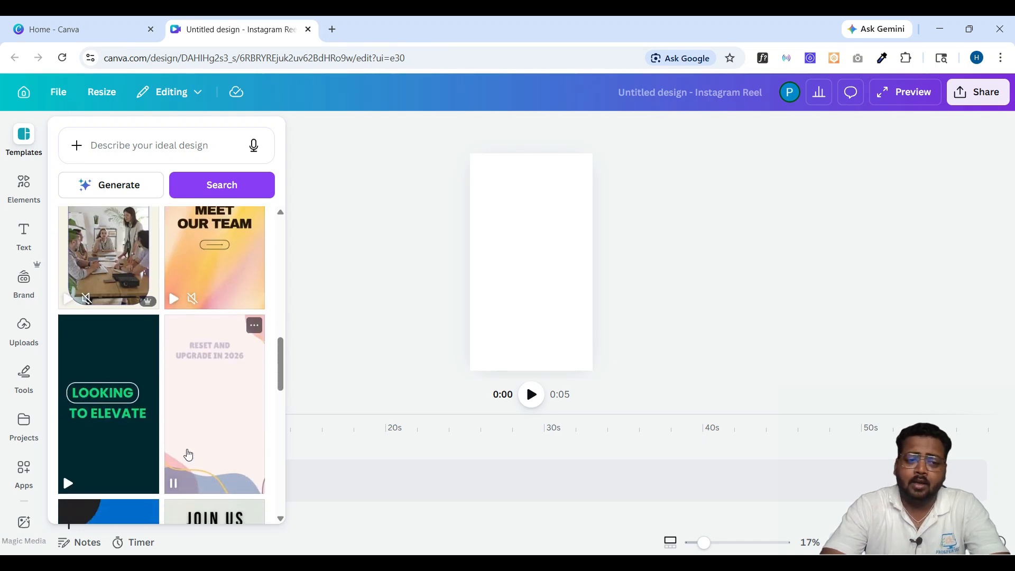
scroll(188, 455, down, 3)
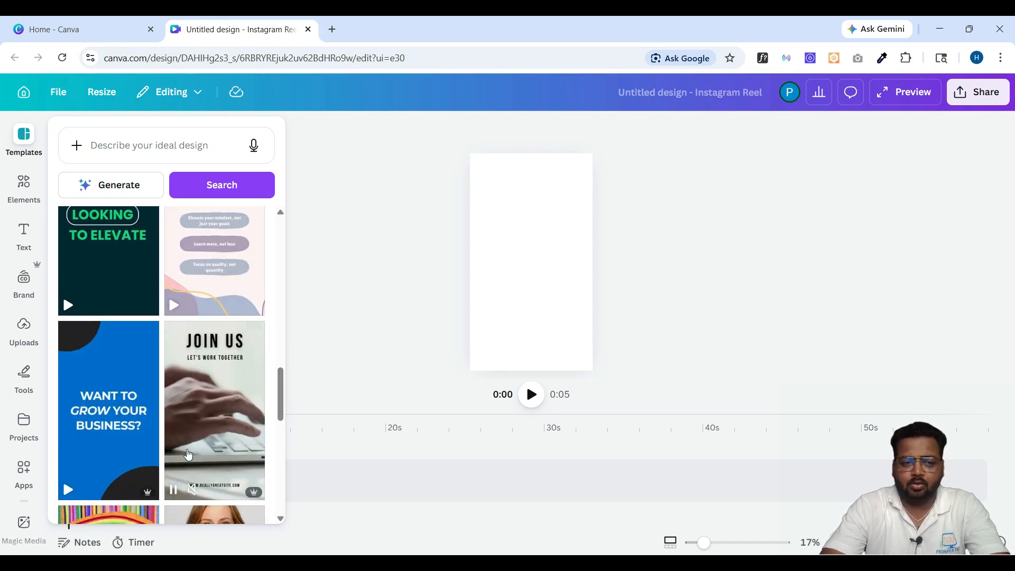
scroll(188, 455, up, 8)
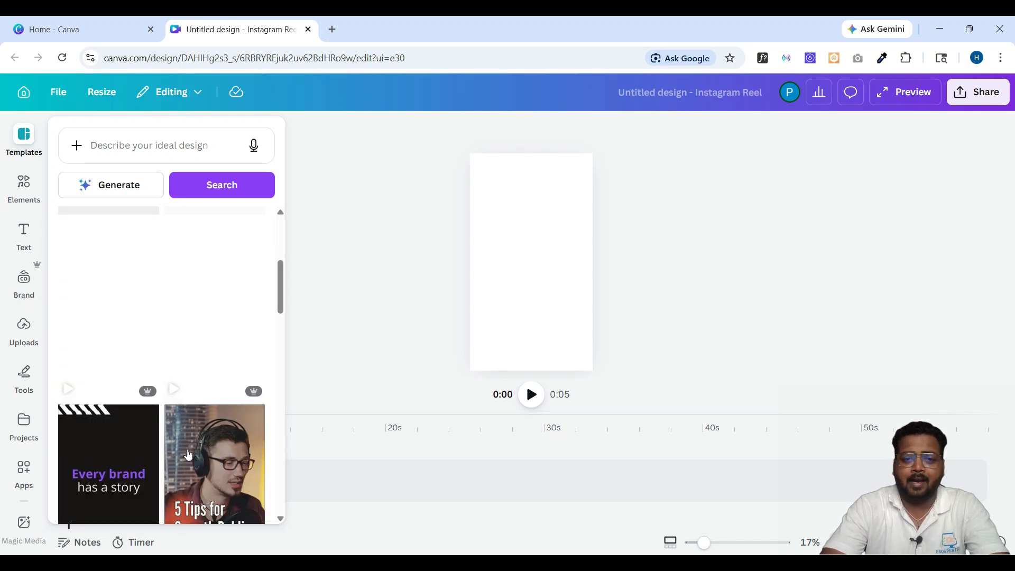
click(384, 314)
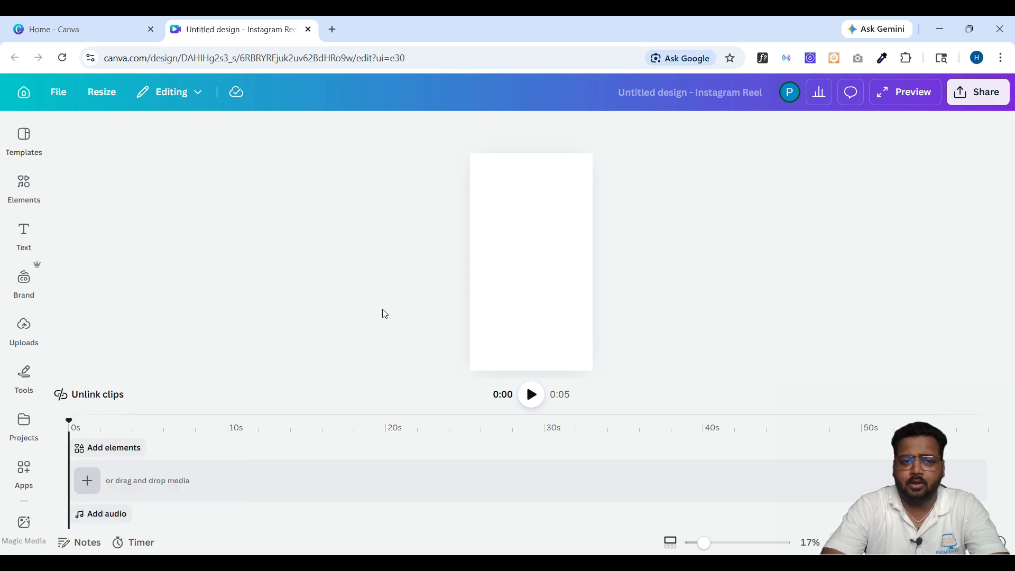
- Add a blank clip to the empty video timeline
click(87, 481)
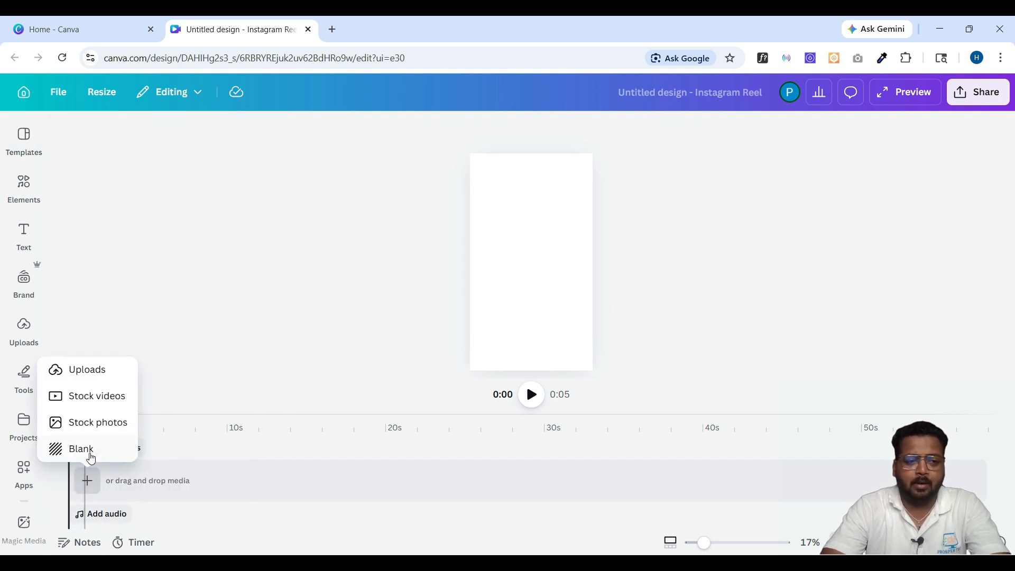
click(91, 458)
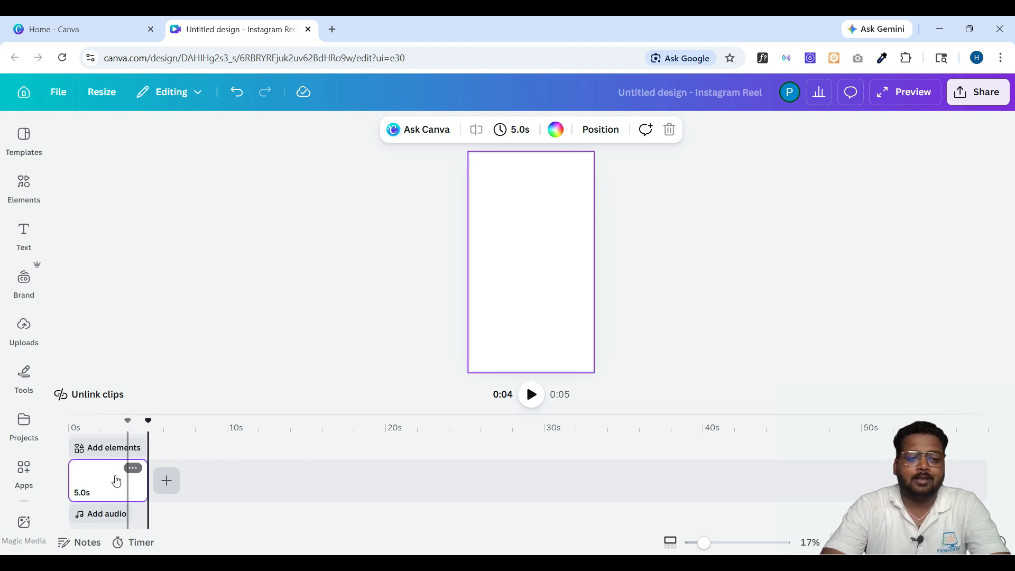
mouse_move(116, 480)
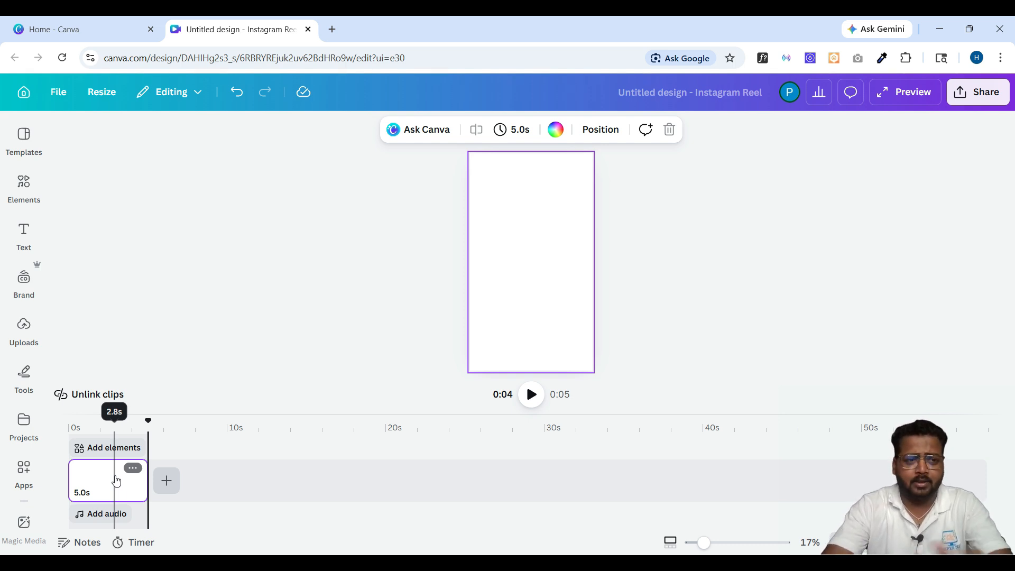
- Search the elements library for "website" and look through the matching graphics, photos, frames and videos
click(19, 193)
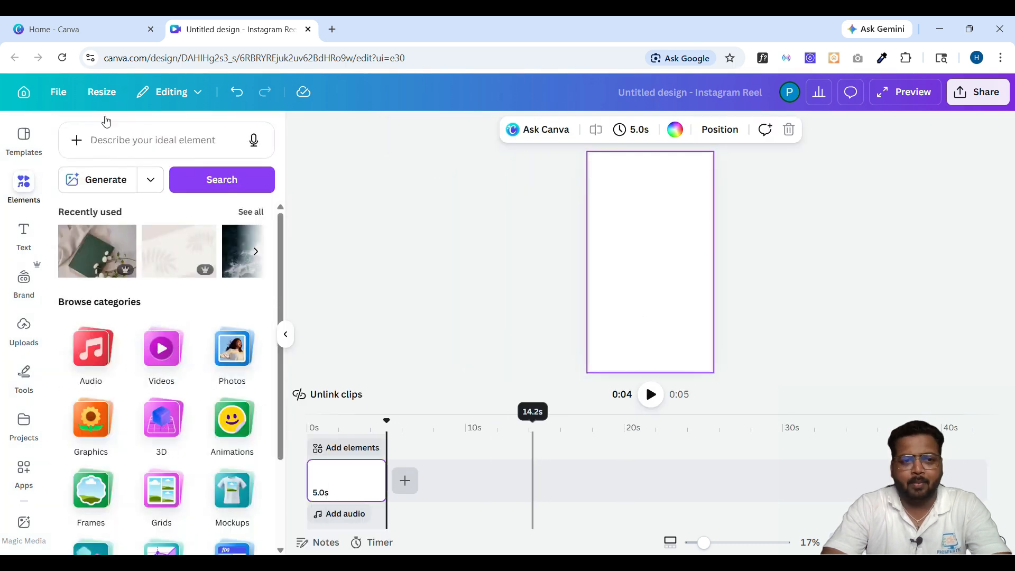
click(121, 139)
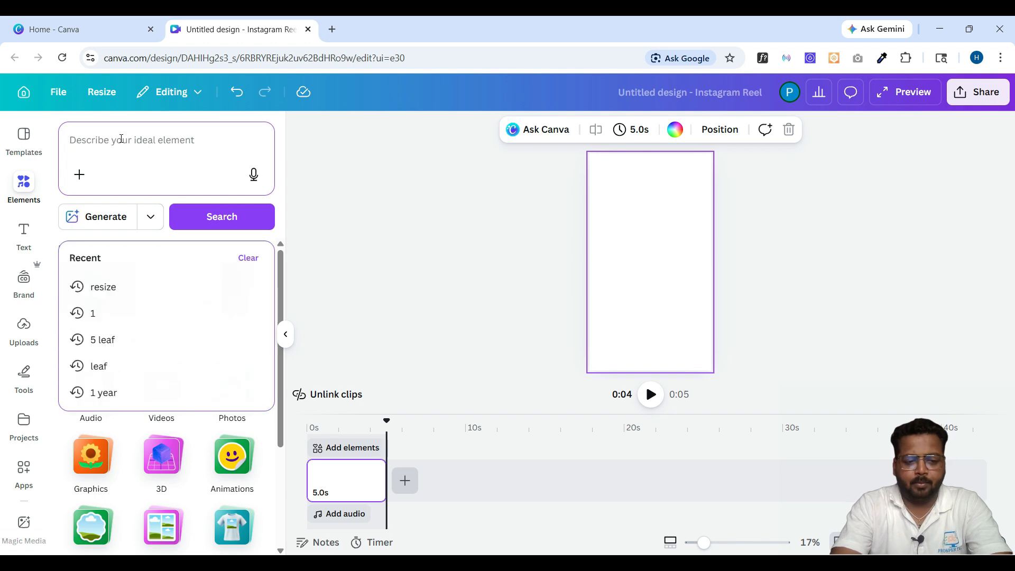
text(website)
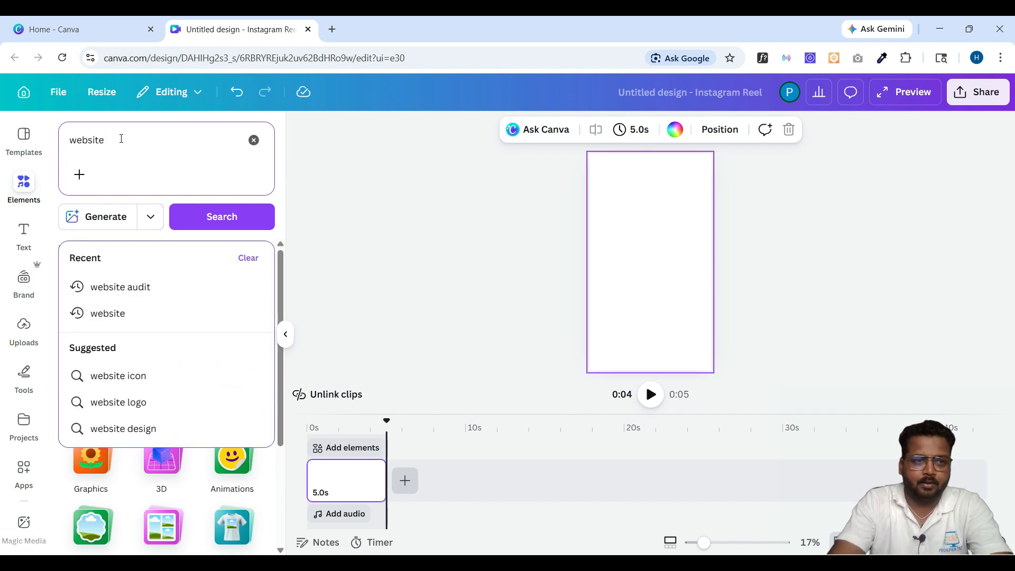
key(Return)
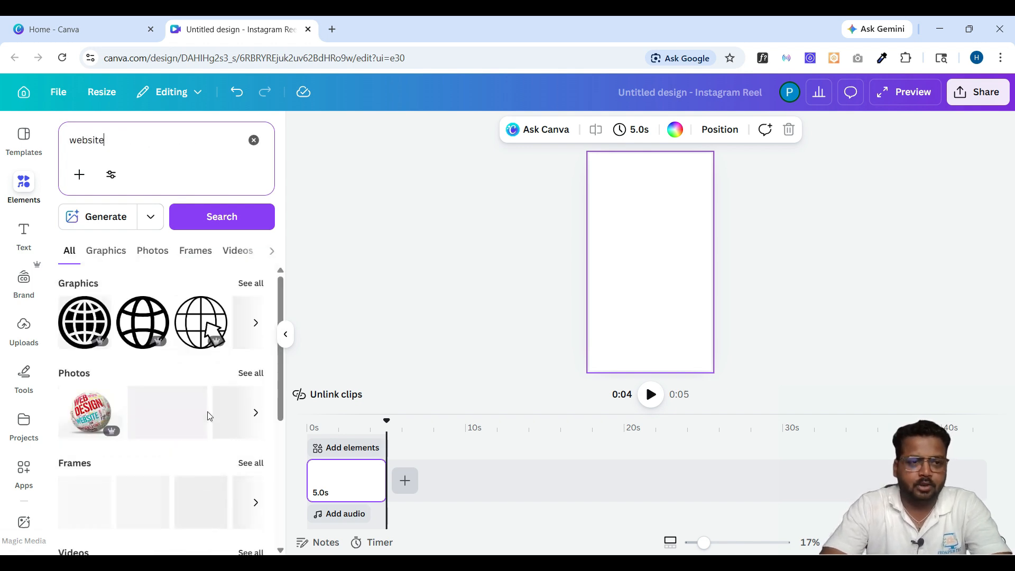
scroll(190, 405, down, 3)
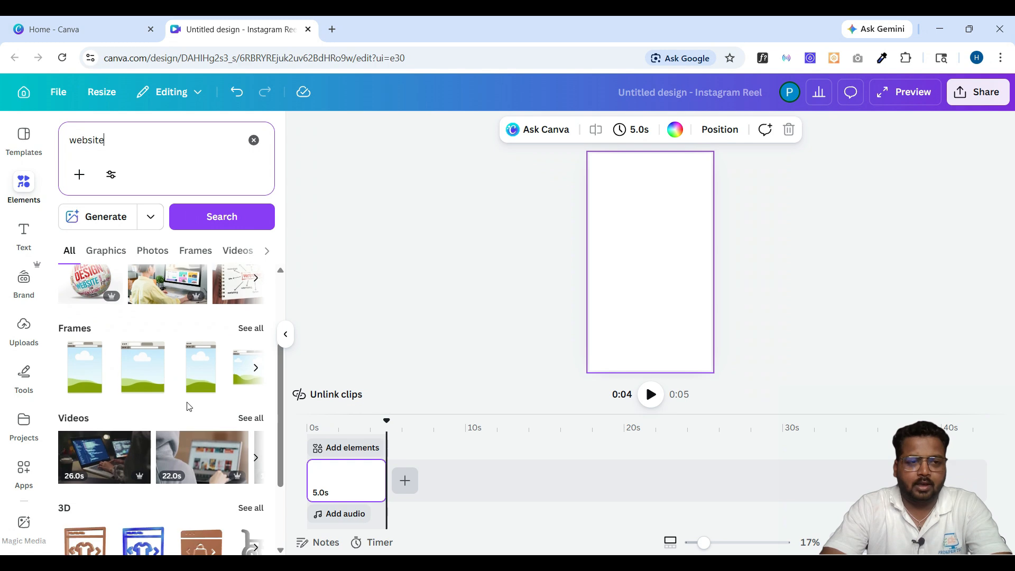
scroll(199, 324, up, 1)
scroll(174, 392, down, 2)
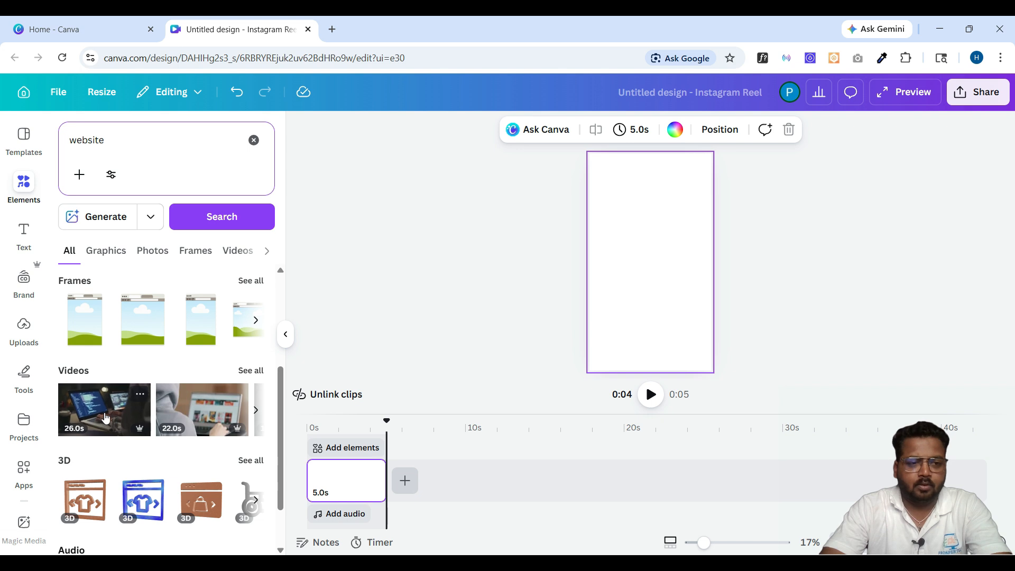
scroll(238, 410, right, 3)
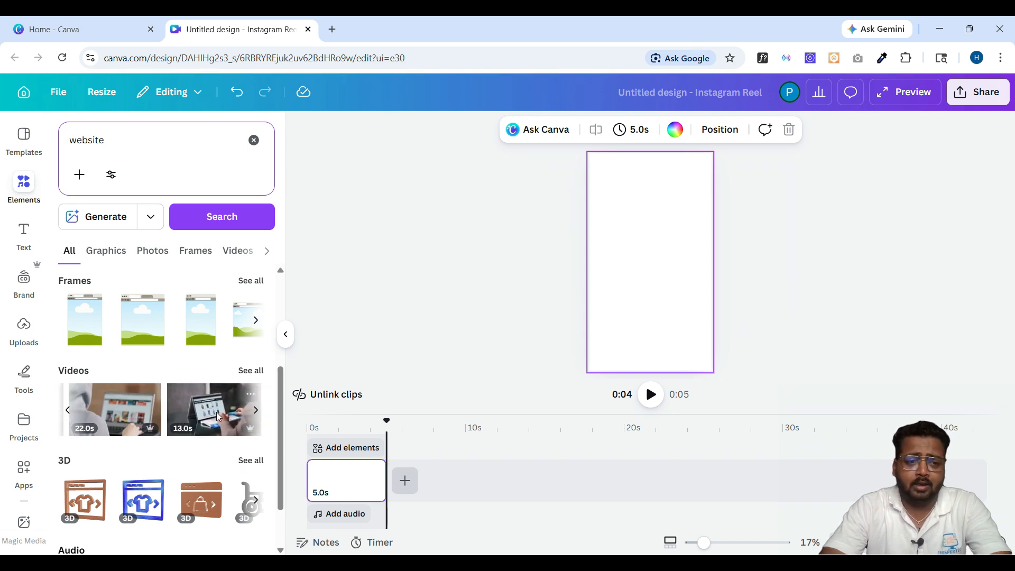
scroll(218, 418, right, 2)
scroll(193, 353, up, 4)
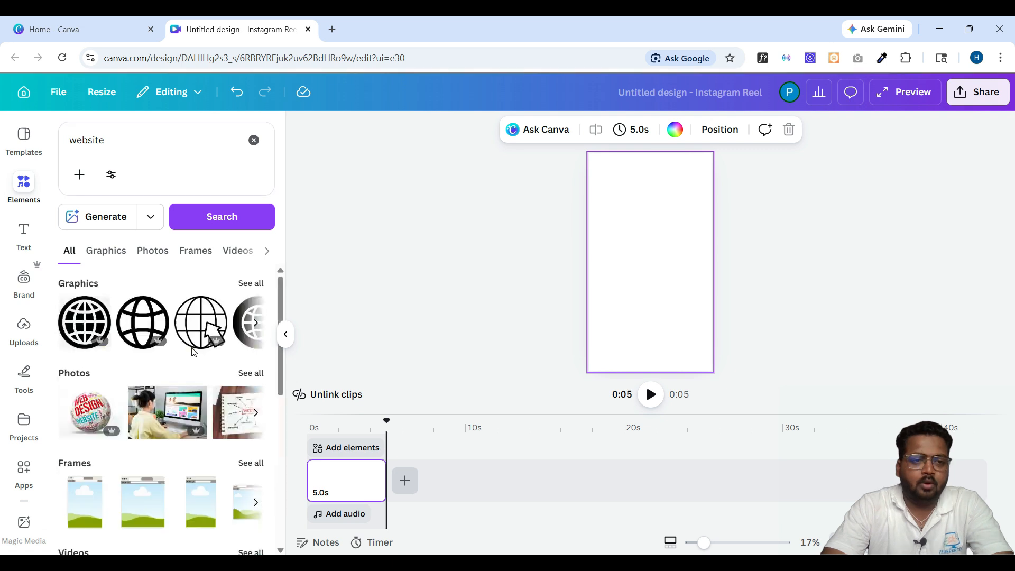
- Add the website photo of a hand with an online shop on screen as a clip and place it before the blank clip
click(251, 374)
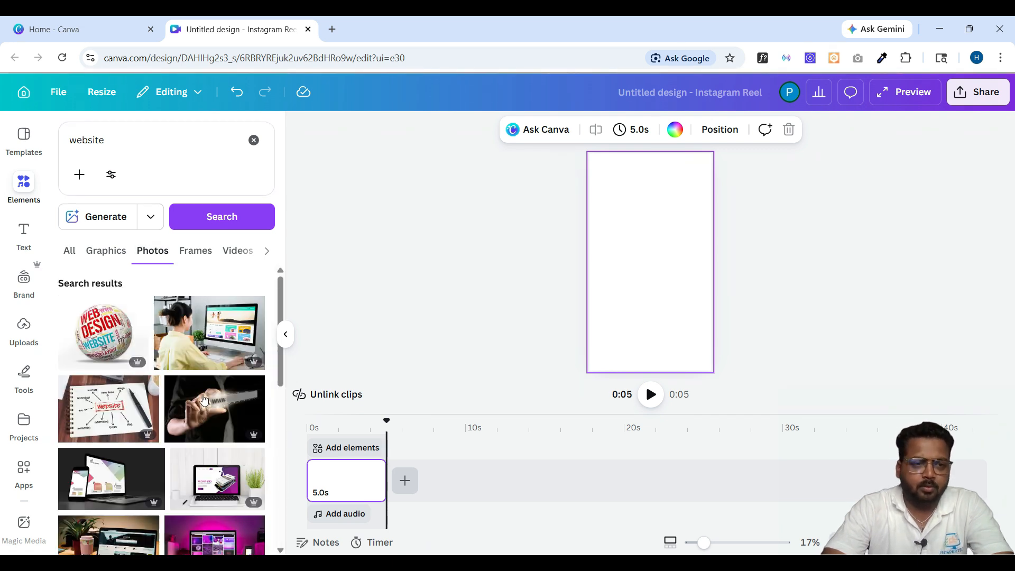
scroll(207, 476, down, 2)
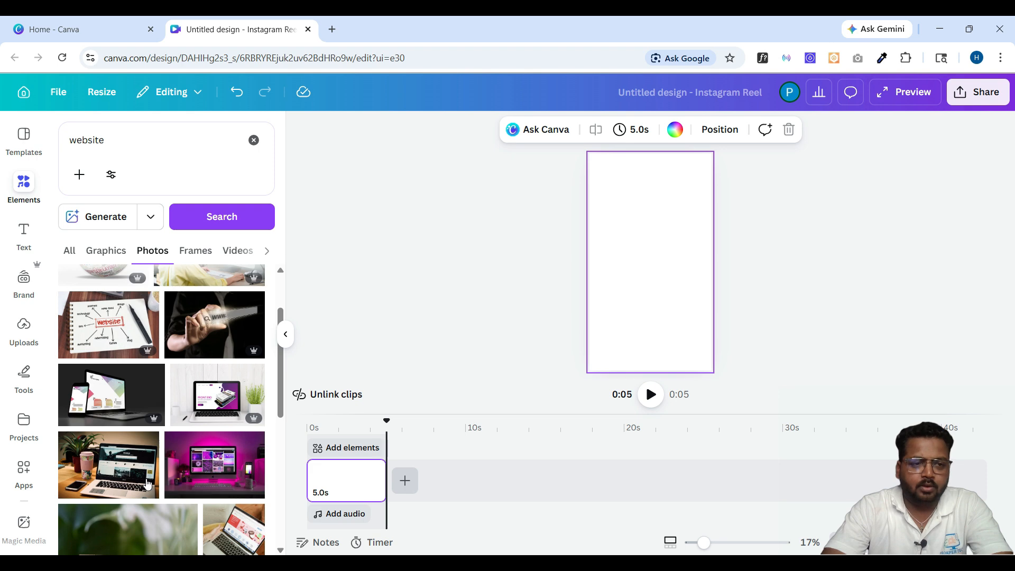
scroll(147, 482, down, 2)
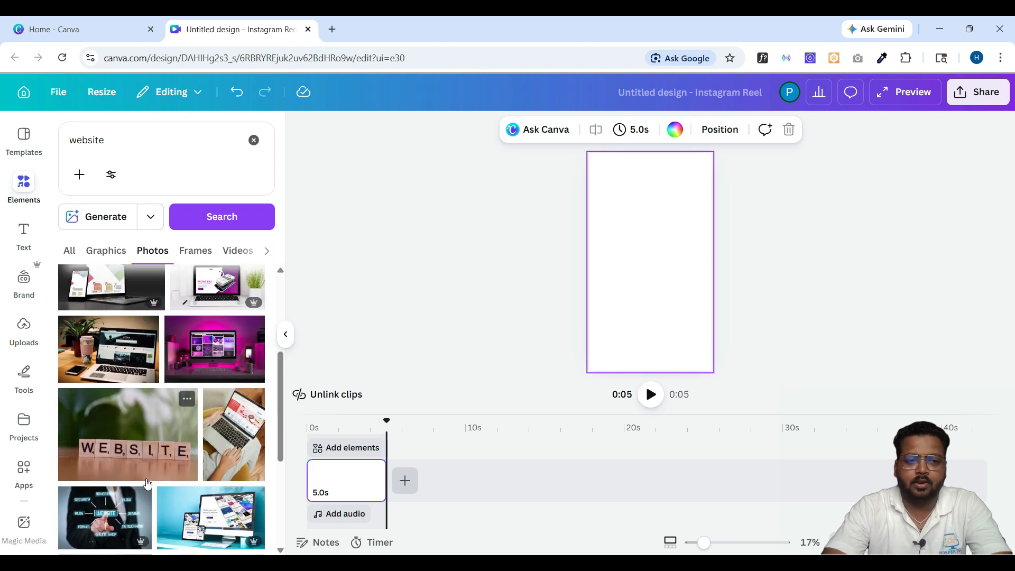
scroll(147, 482, down, 2)
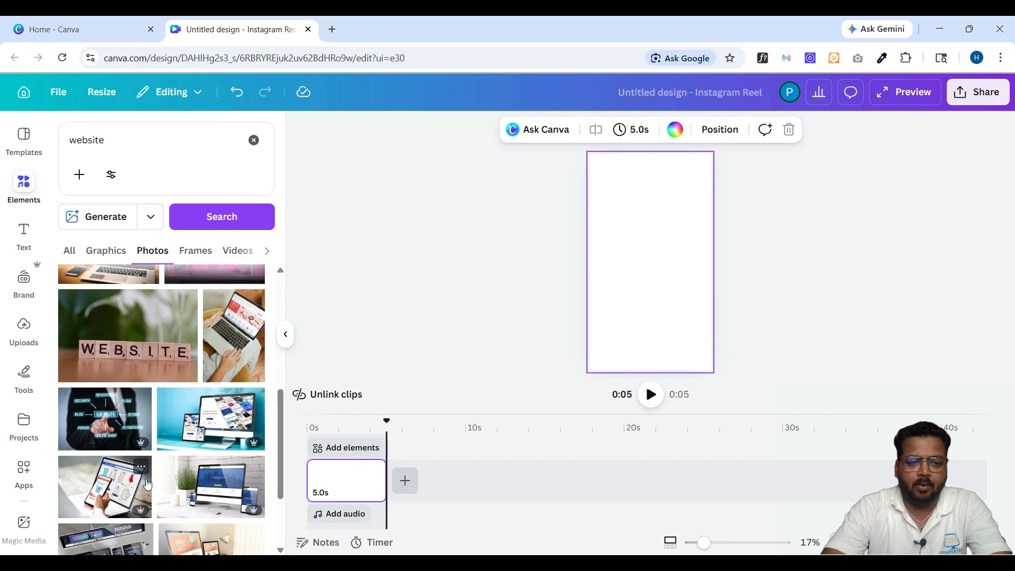
click(102, 489)
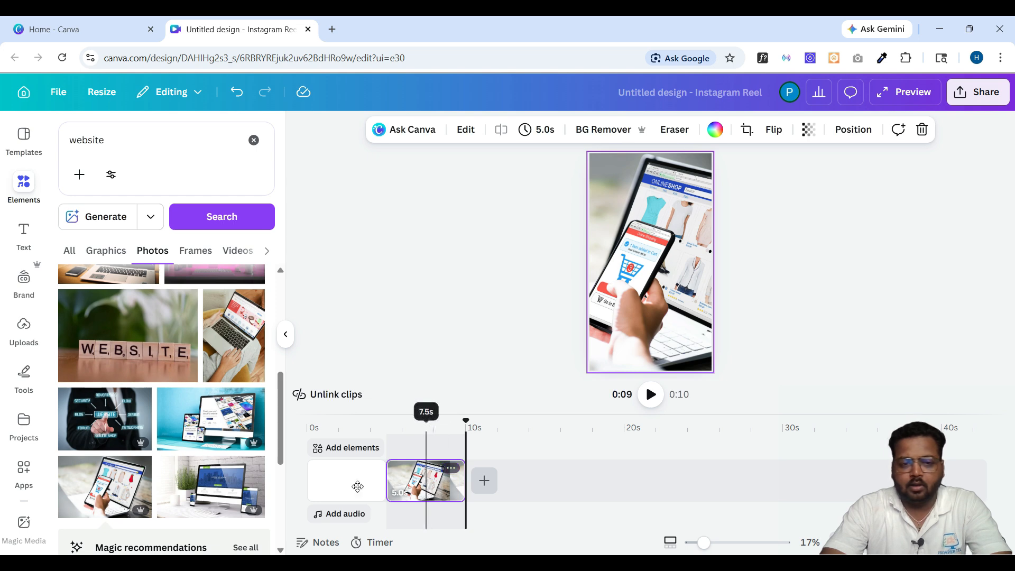
drag(358, 486, 344, 482)
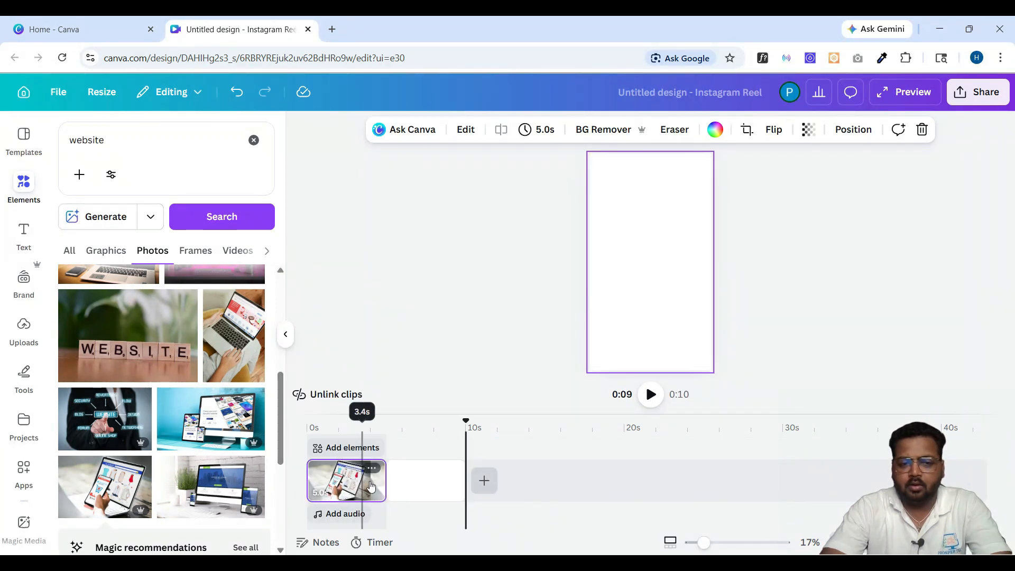
click(351, 486)
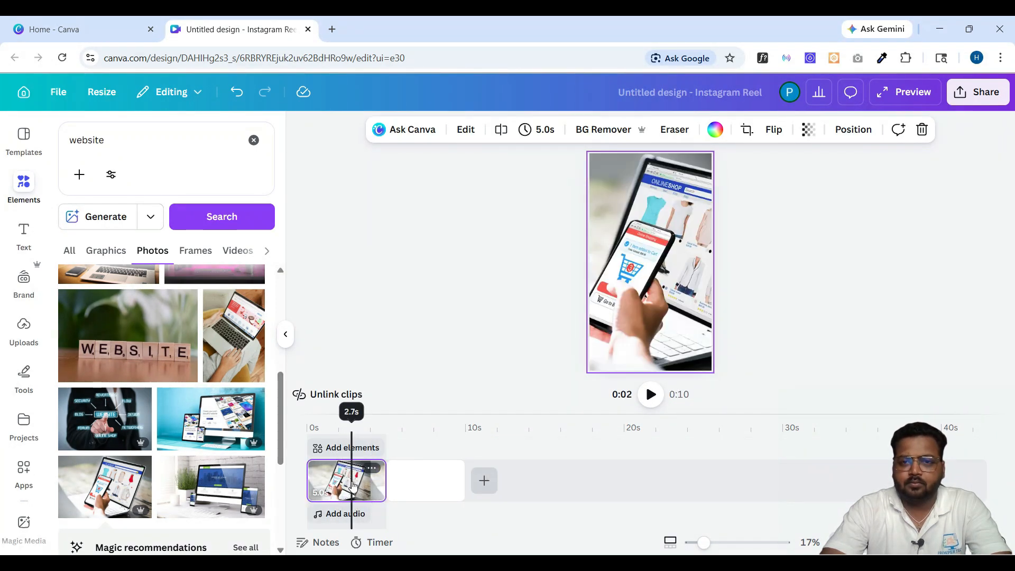
- Reposition the online shop photo within its crop, shifting it slightly left to show more of the laptop screen
double_click(657, 268)
mouse_move(656, 266)
mouse_down()
mouse_move(680, 263)
mouse_move(645, 260)
mouse_up()
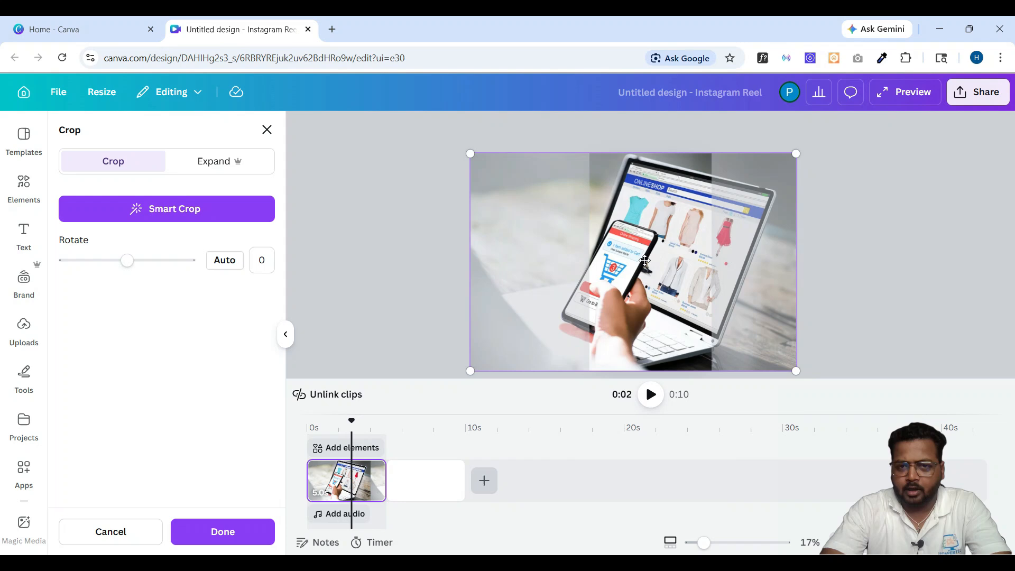
click(842, 235)
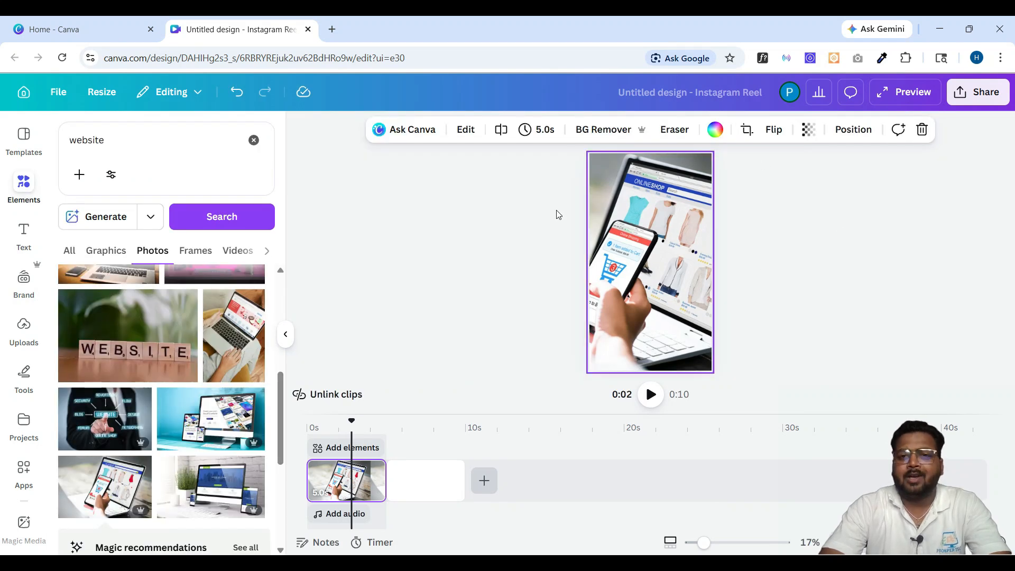
- Add a text box over the online shop photo reading "Professional Website"
click(25, 231)
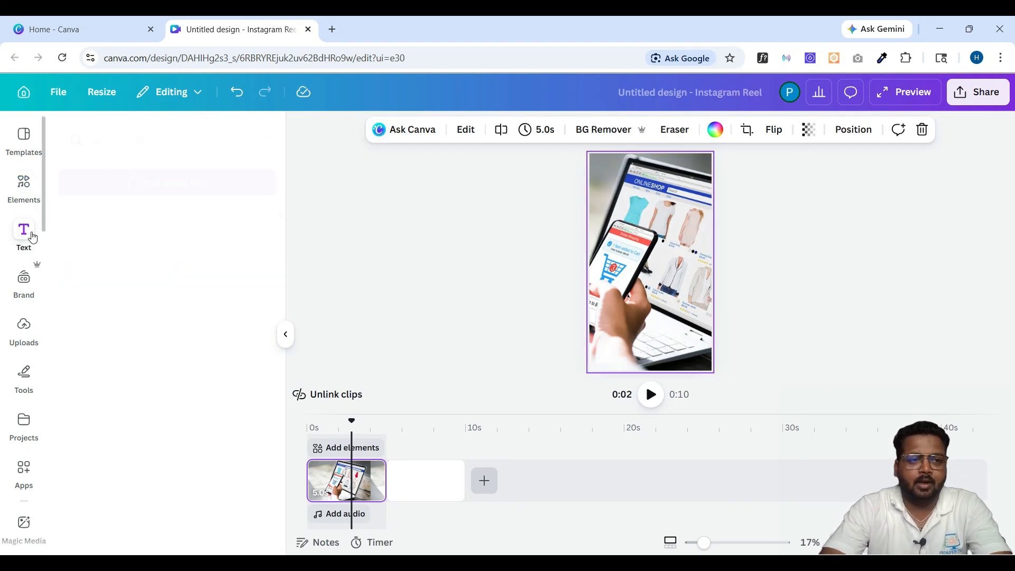
click(163, 183)
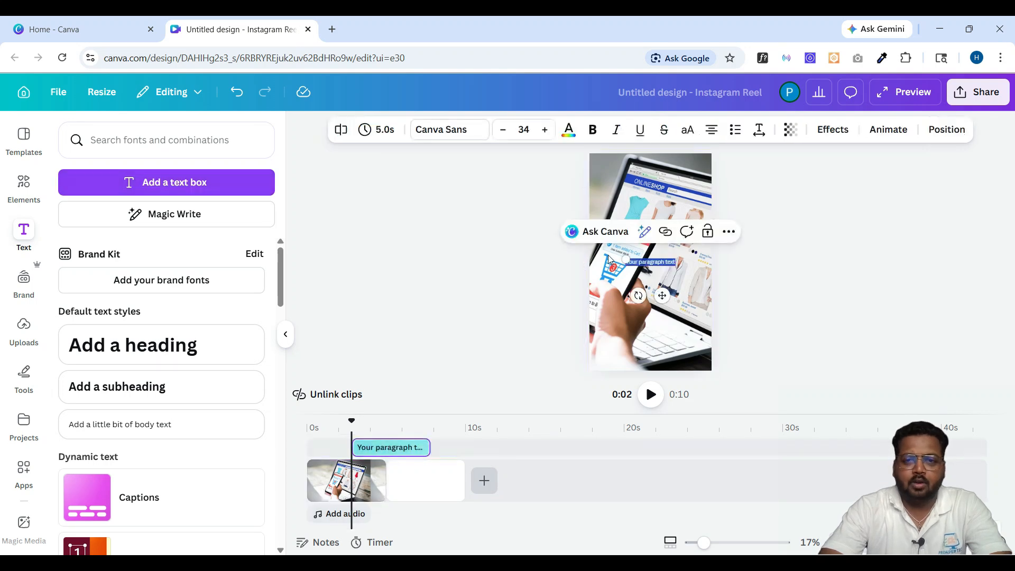
text(WEBSI)
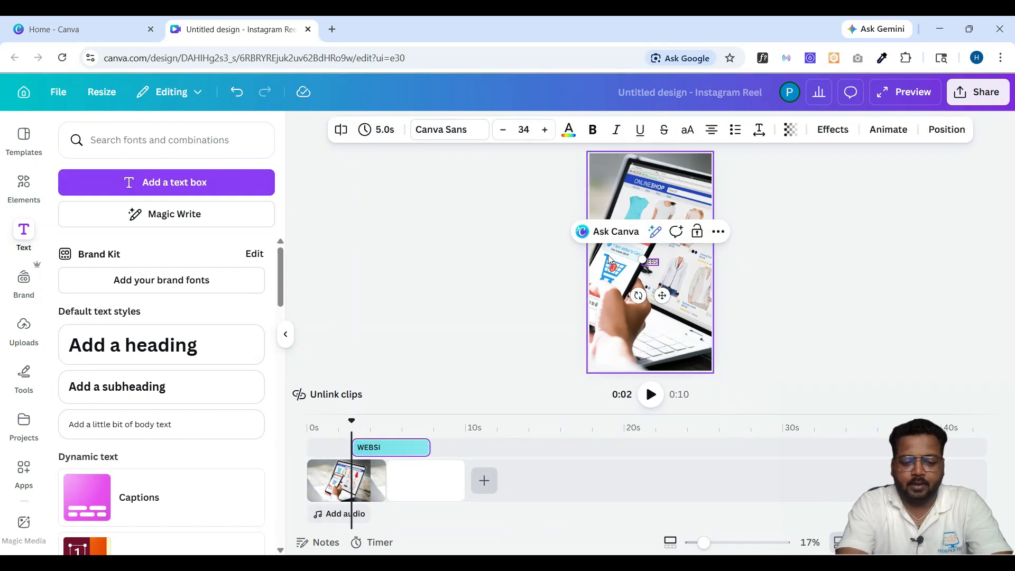
key(BackSpace)
key(BackSpace)
key(BackSpace)
key(BackSpace)
key(BackSpace)
text(Pro)
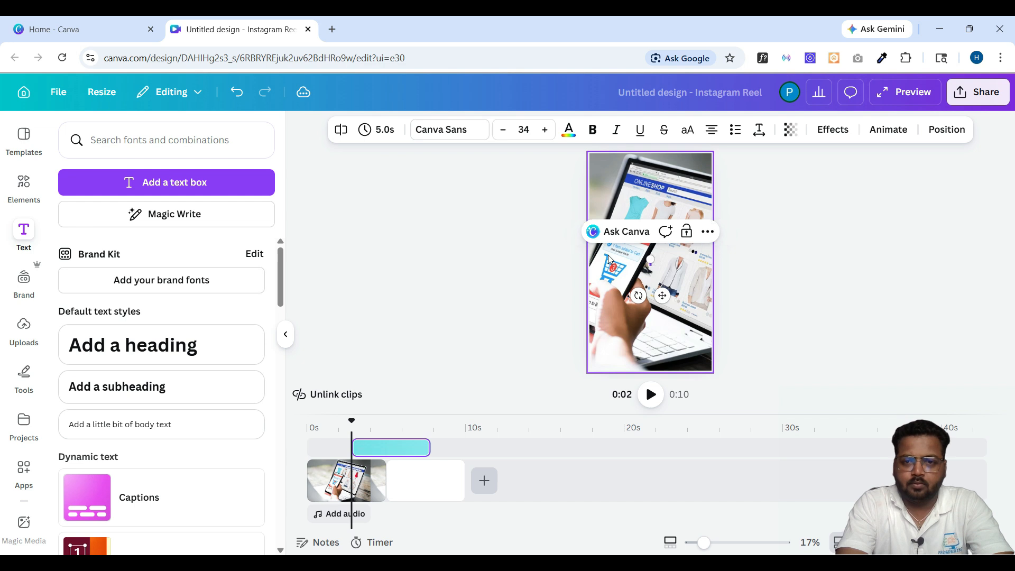
text(fess)
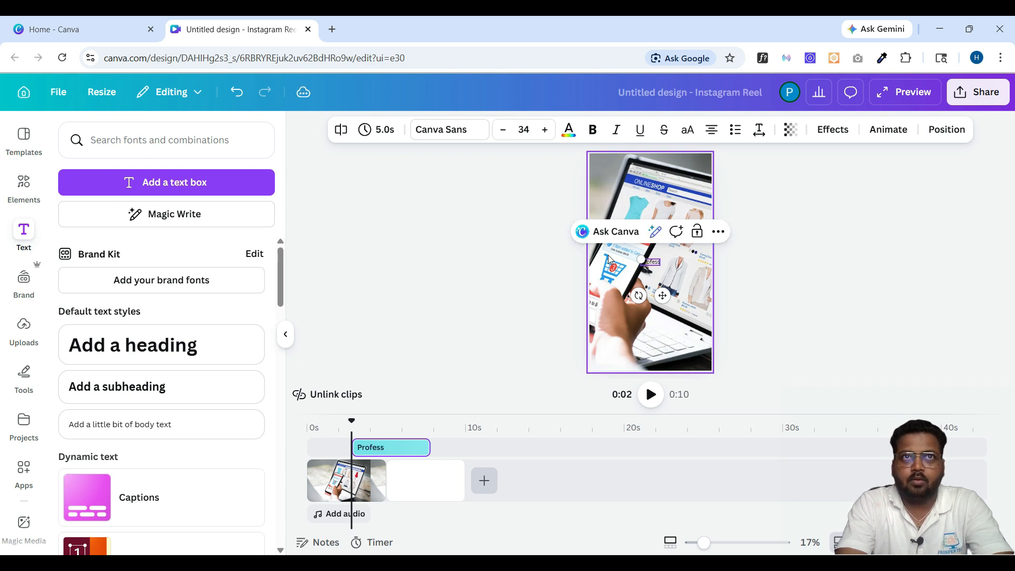
text(ional)
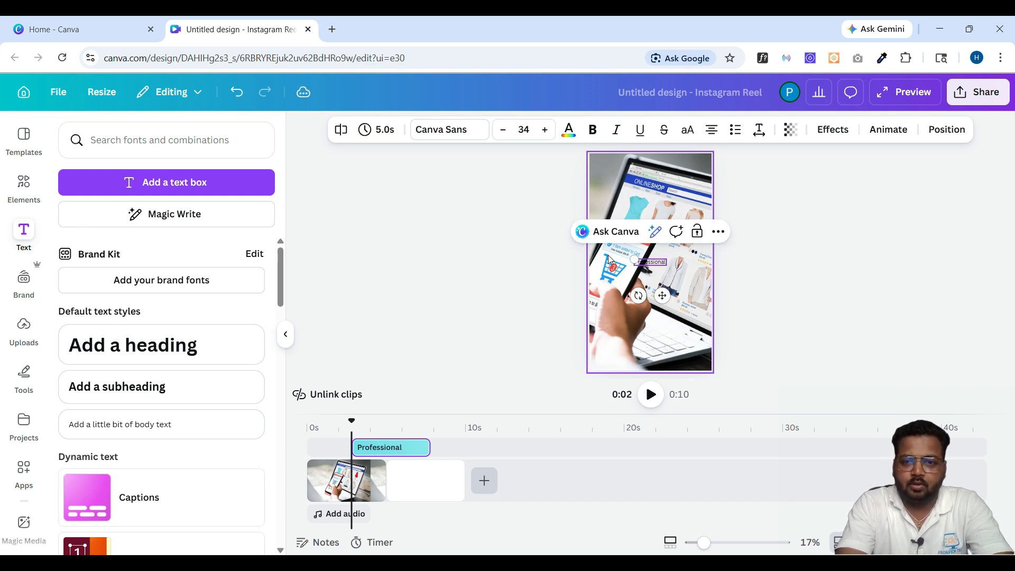
text( Websit)
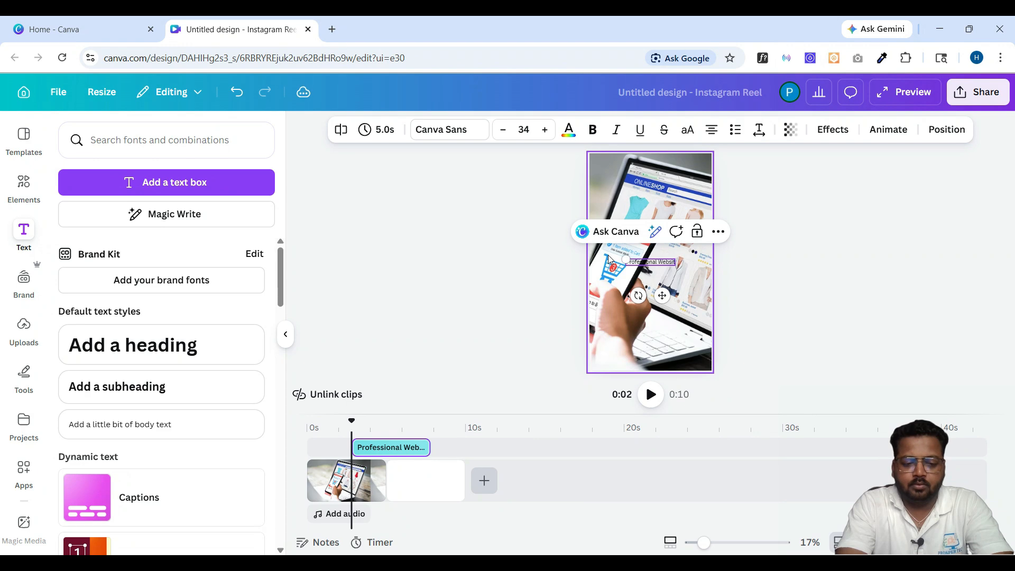
text(e)
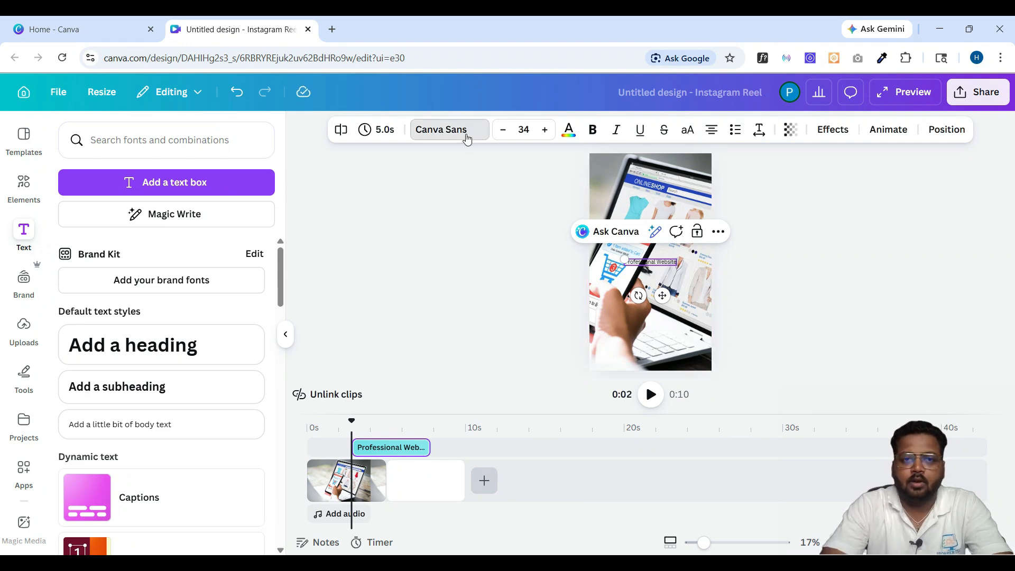
- Set the "Professional Website" text to the Balloon Extra Bold font at size 67
click(466, 138)
click(466, 139)
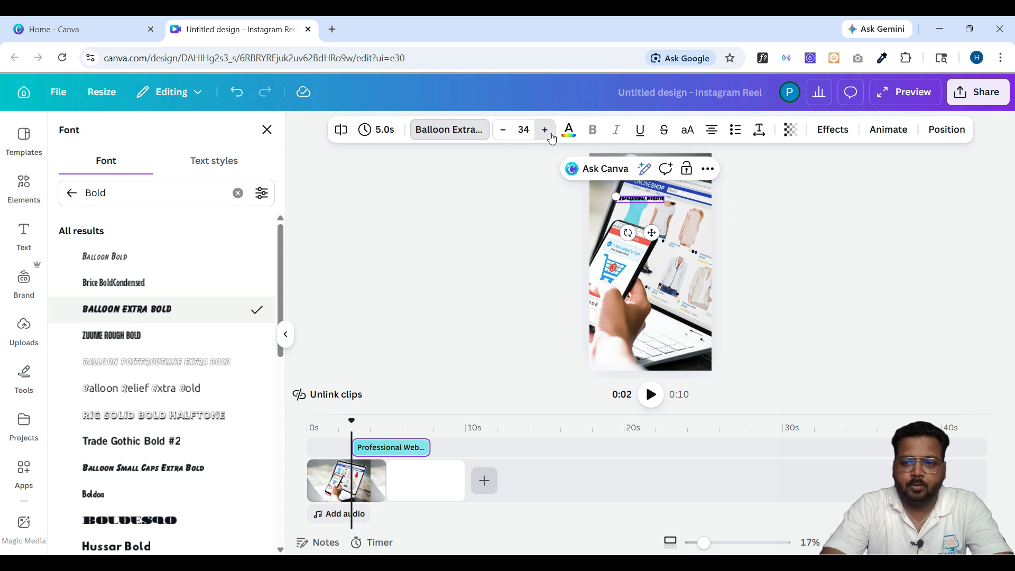
click(550, 135)
click(545, 130)
click(545, 130)
click(545, 130)
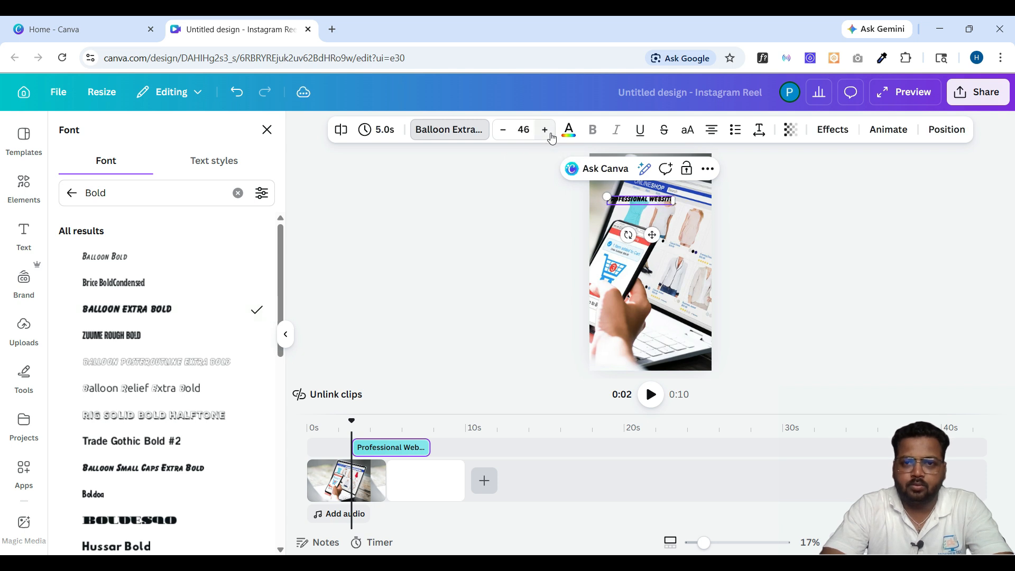
click(545, 130)
click(550, 134)
click(550, 134)
click(550, 135)
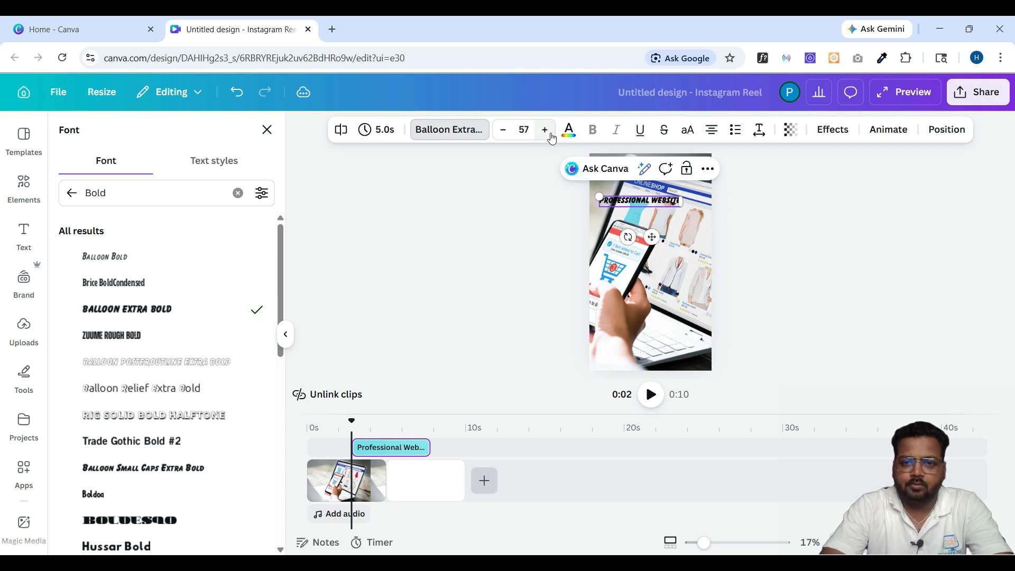
click(550, 135)
click(545, 130)
click(545, 130)
click(545, 130)
click(545, 130)
click(545, 130)
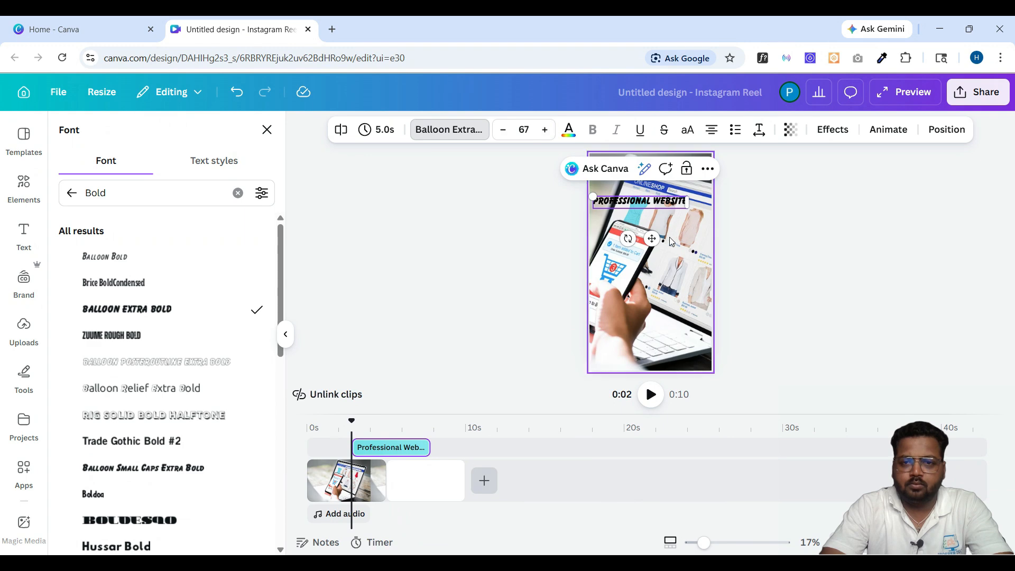
- Move the "Professional Website" text near the photo's lower edge and give it a yellow Background text effect
drag(654, 239, 659, 382)
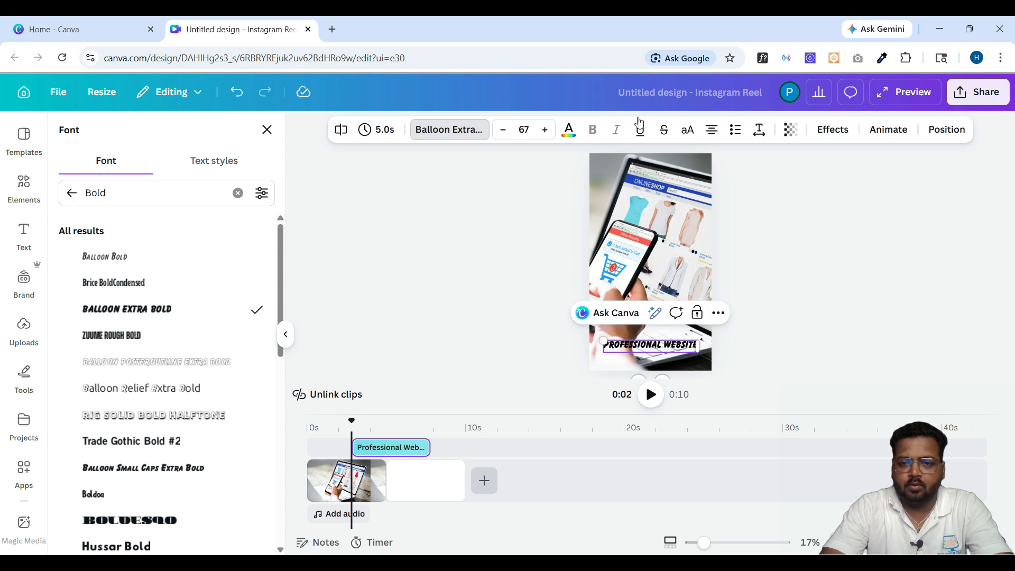
click(840, 135)
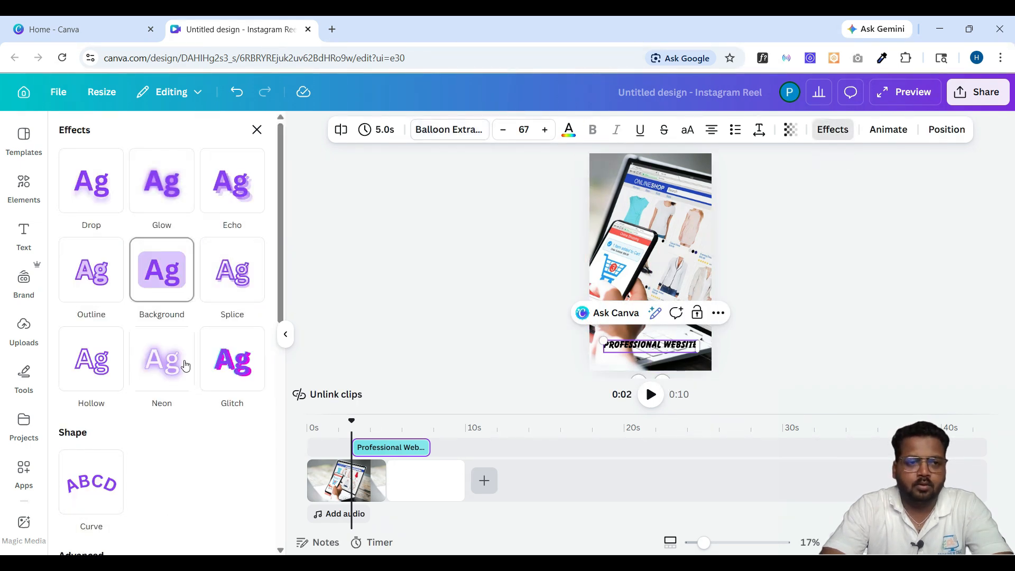
scroll(185, 360, down, 3)
scroll(185, 364, down, 6)
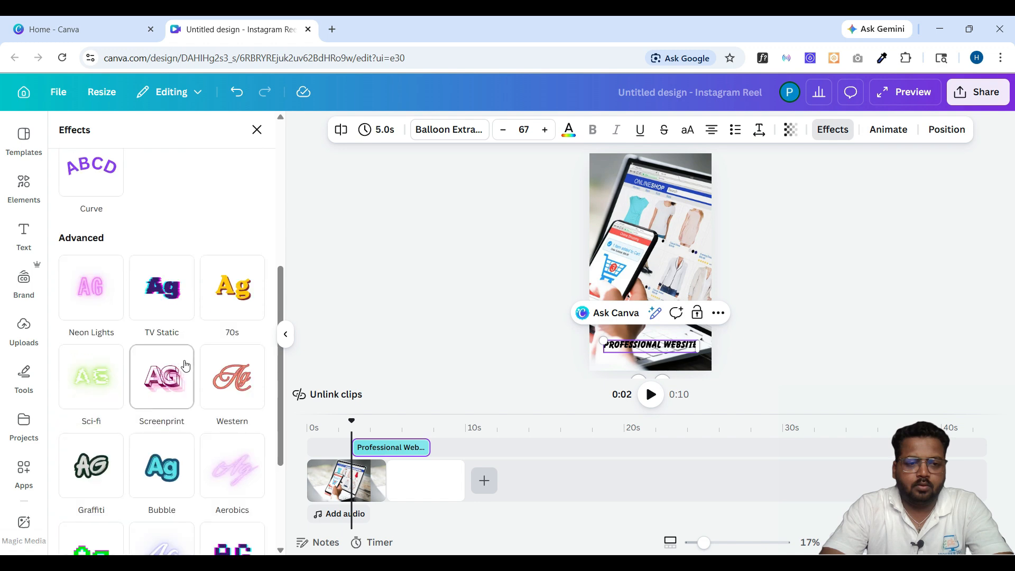
scroll(185, 365, up, 9)
click(184, 276)
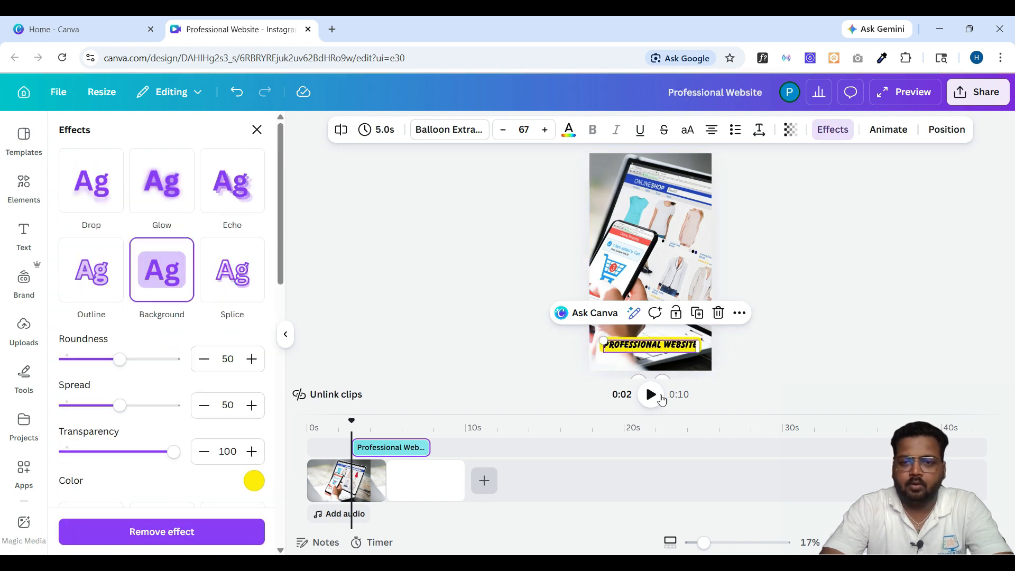
drag(684, 346, 684, 349)
click(901, 307)
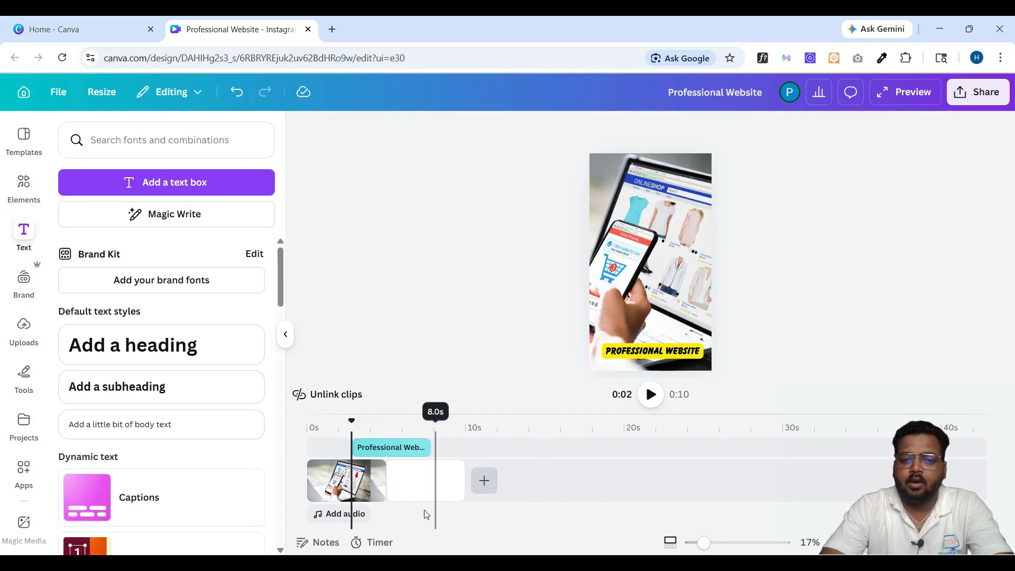
- Search the photos for "digital marketing" and add the laptop photo showing those words as a clip before the blank one
click(417, 479)
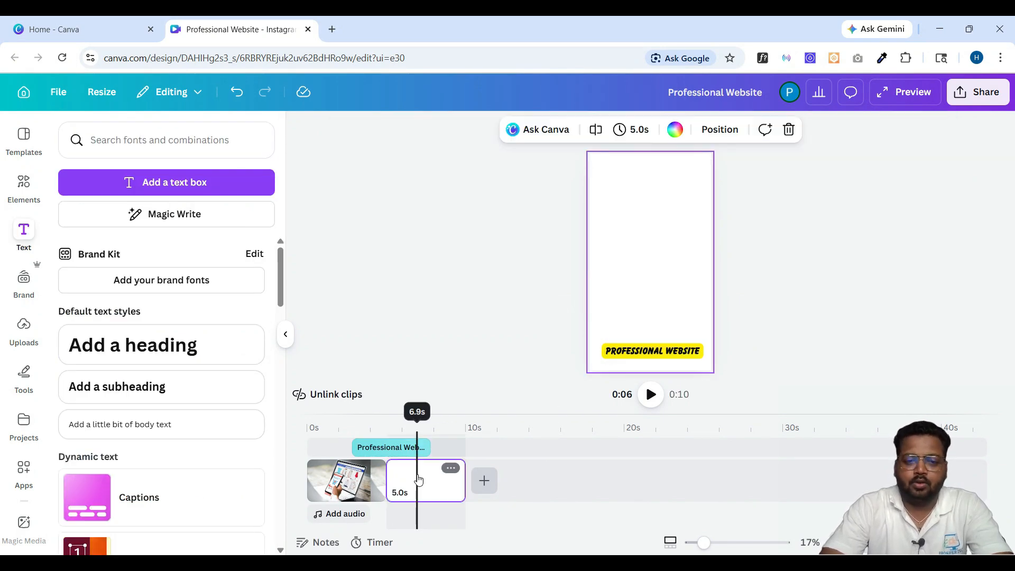
click(26, 196)
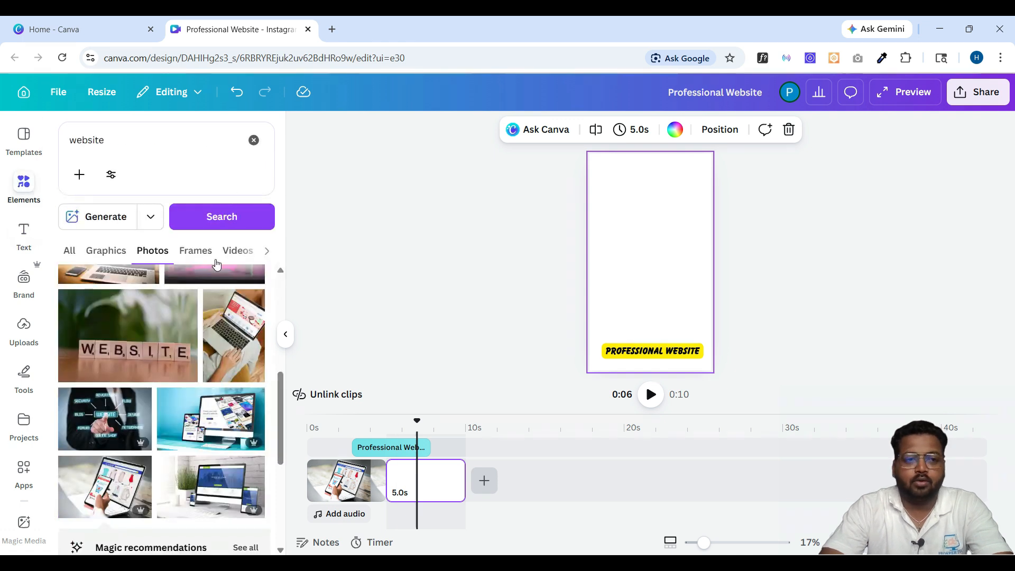
double_click(80, 141)
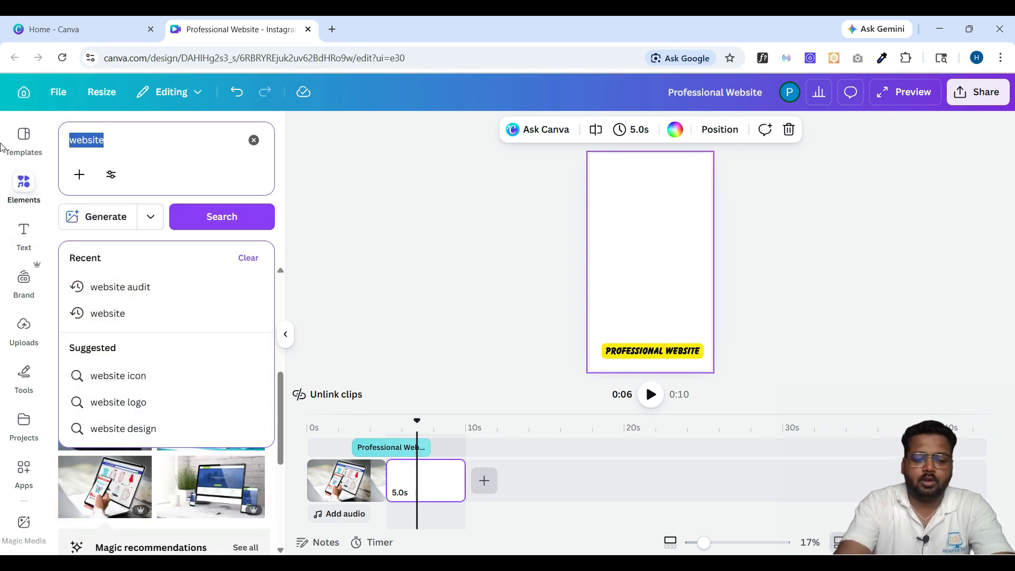
text(digital)
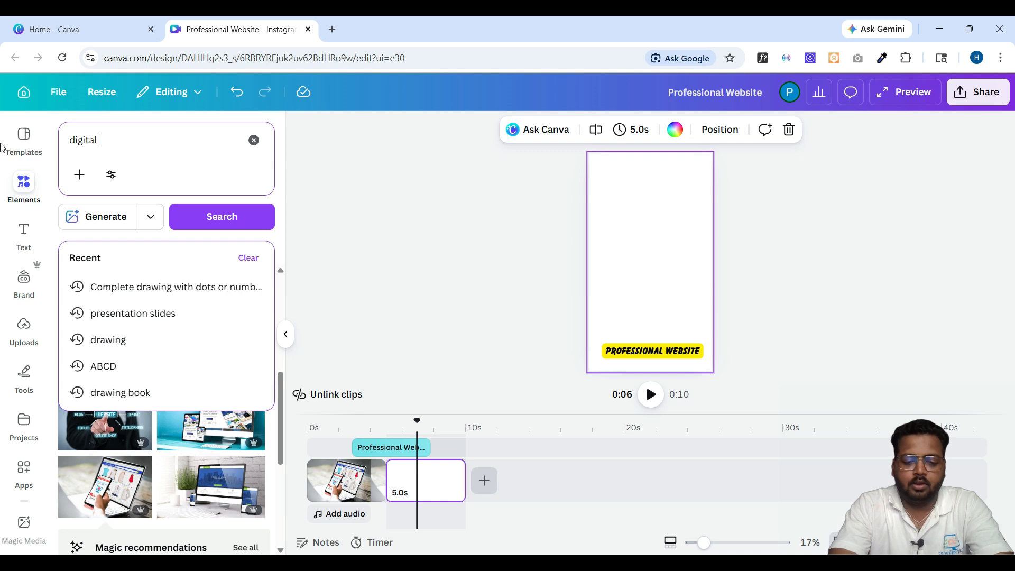
text(marketing)
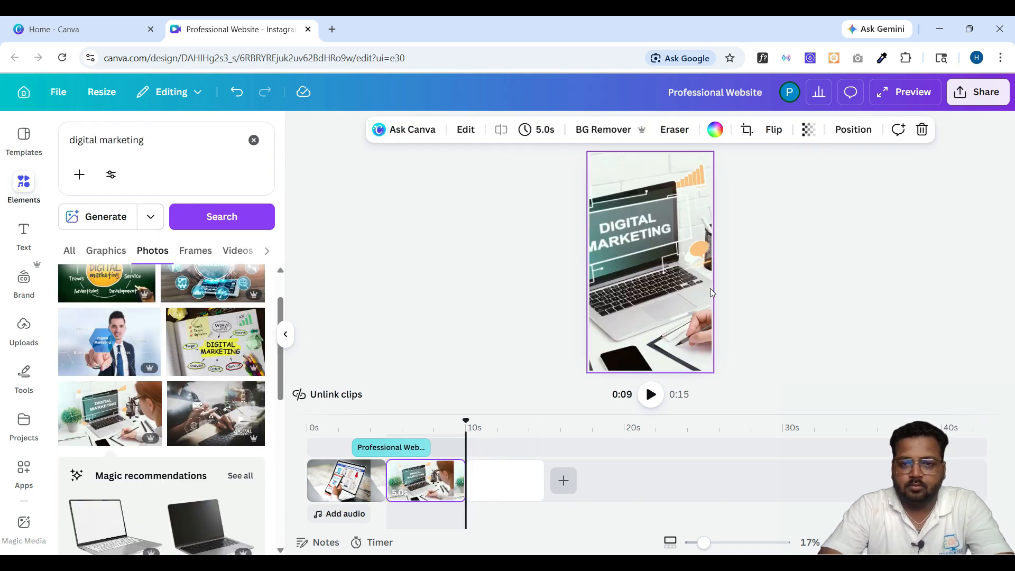
- Reposition the digital marketing photo within its crop, shifting it slightly right to show the full wording on the laptop
double_click(651, 267)
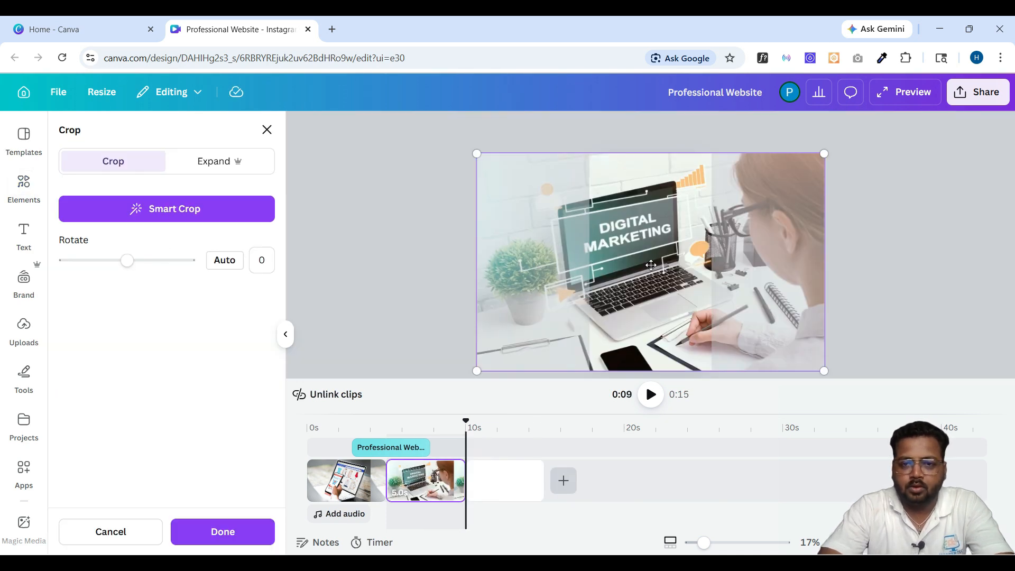
drag(609, 254, 632, 260)
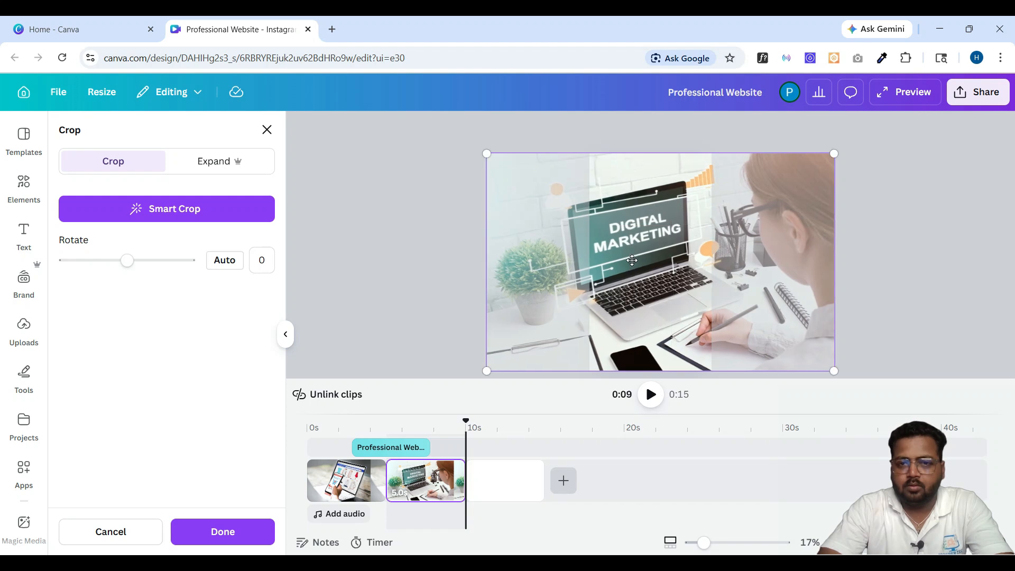
click(919, 235)
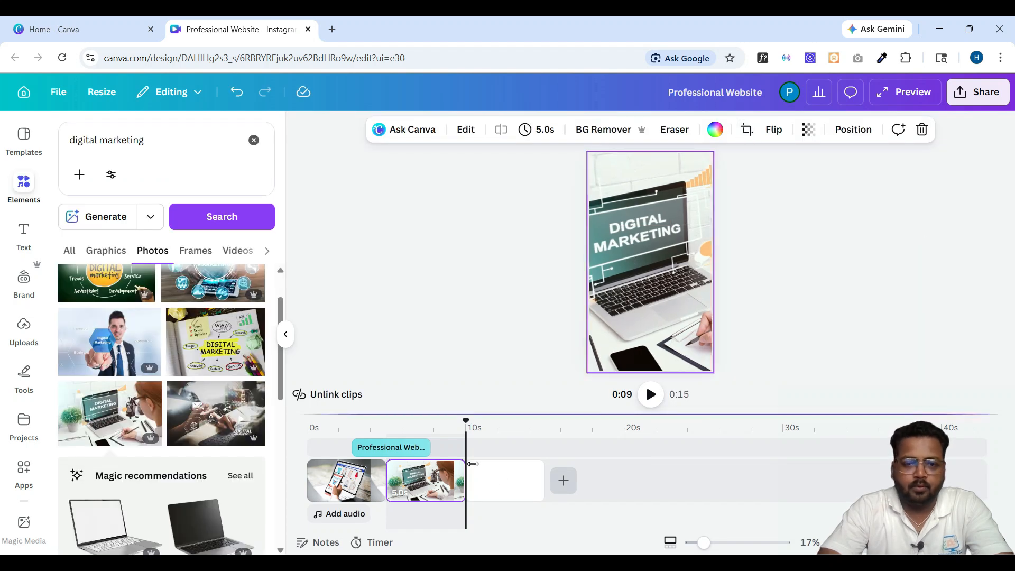
- Duplicate the "Professional Website" caption and align the copy with the digital marketing clip on the timeline
click(344, 425)
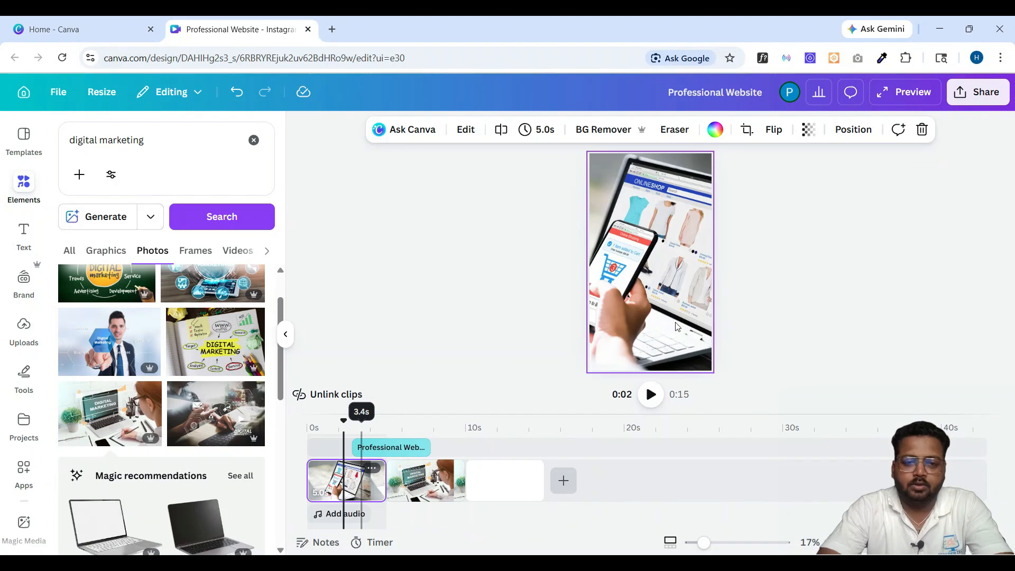
click(406, 453)
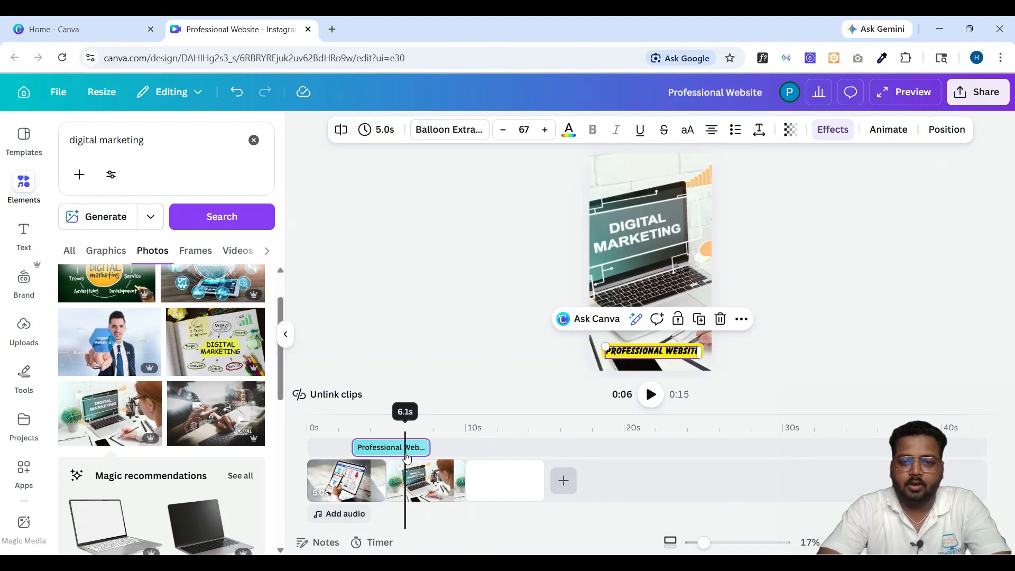
mouse_move(407, 457)
mouse_down()
mouse_move(435, 469)
mouse_move(422, 468)
mouse_up()
drag(422, 472, 421, 469)
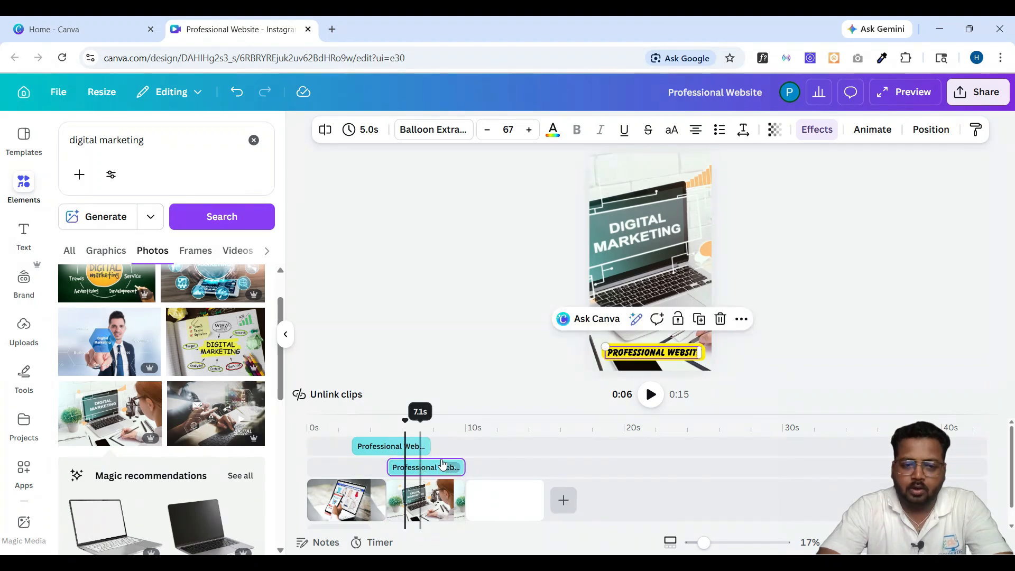
- Change the earlier caption on the timeline to "Digital Marketing" and move it above the other caption on the canvas
click(662, 353)
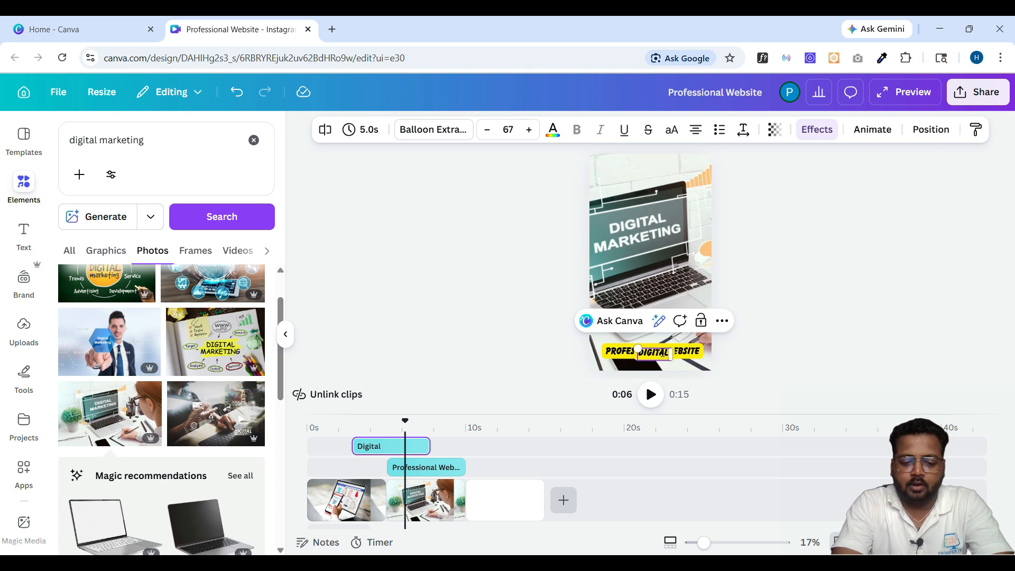
text(igital Marketing)
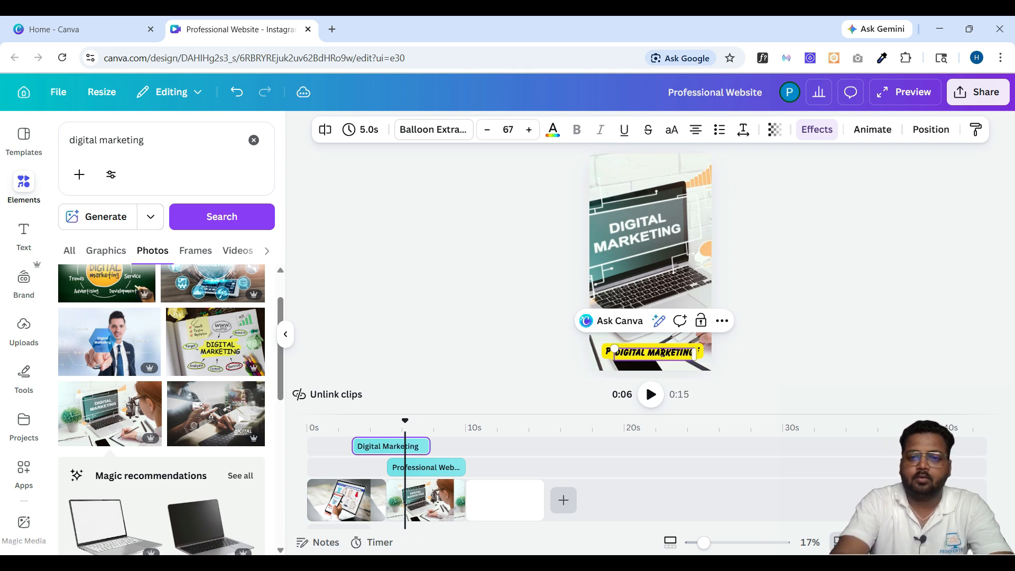
click(905, 359)
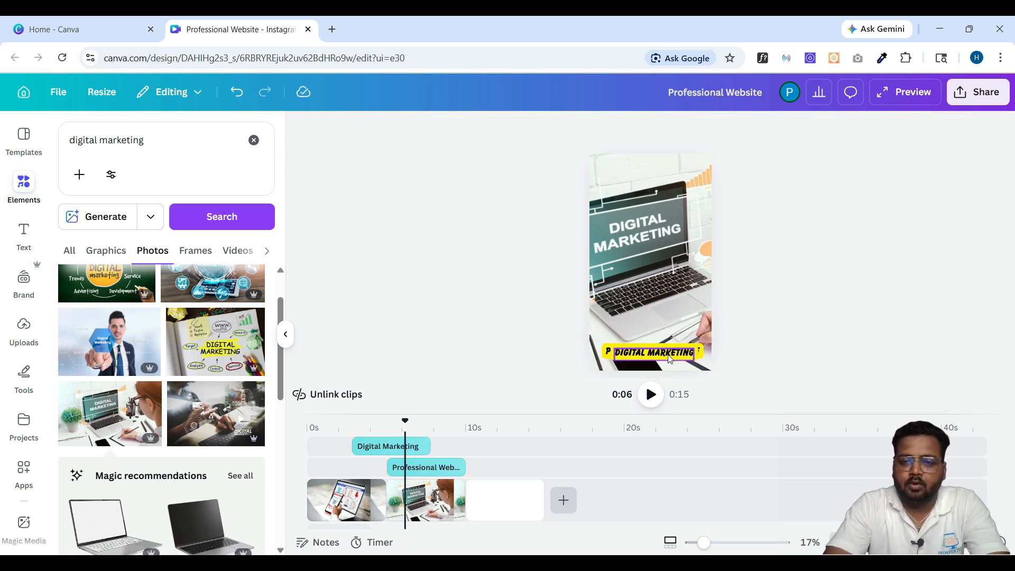
drag(670, 359, 667, 323)
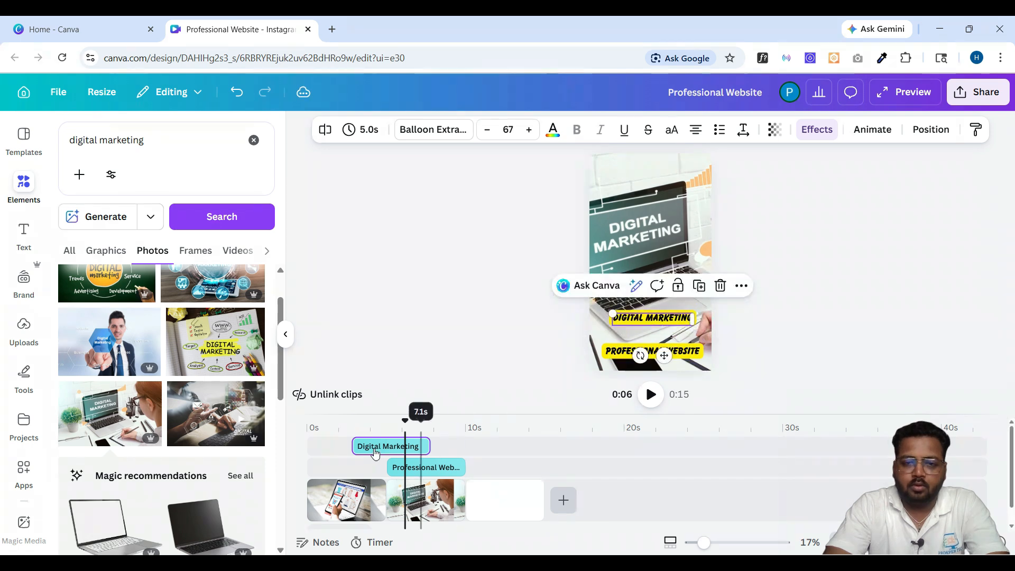
- Arrange both captions on one track, with "Professional Website" over the online shop clip and "Digital Marketing" over the second clip
drag(375, 452, 323, 449)
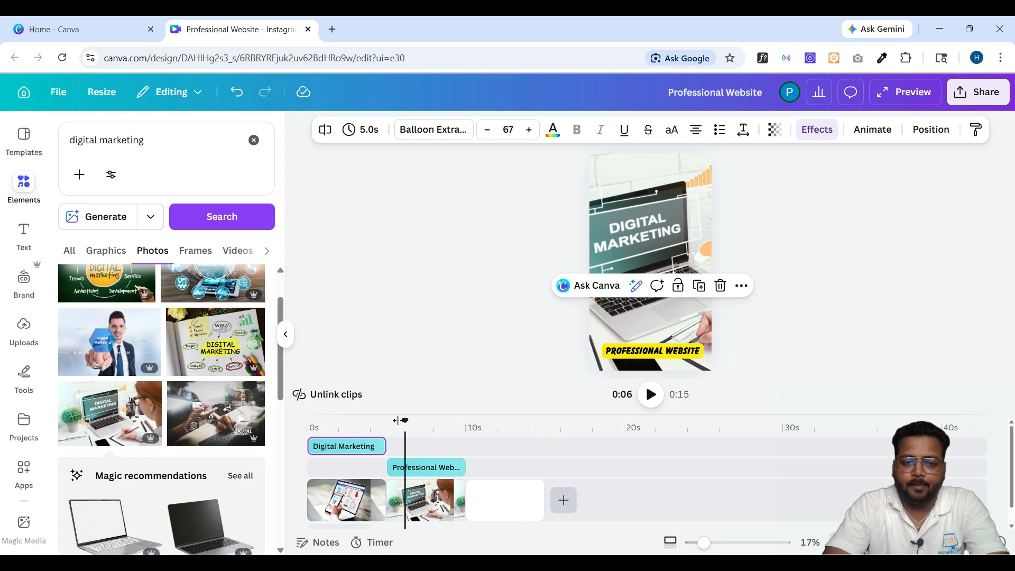
drag(405, 420, 296, 420)
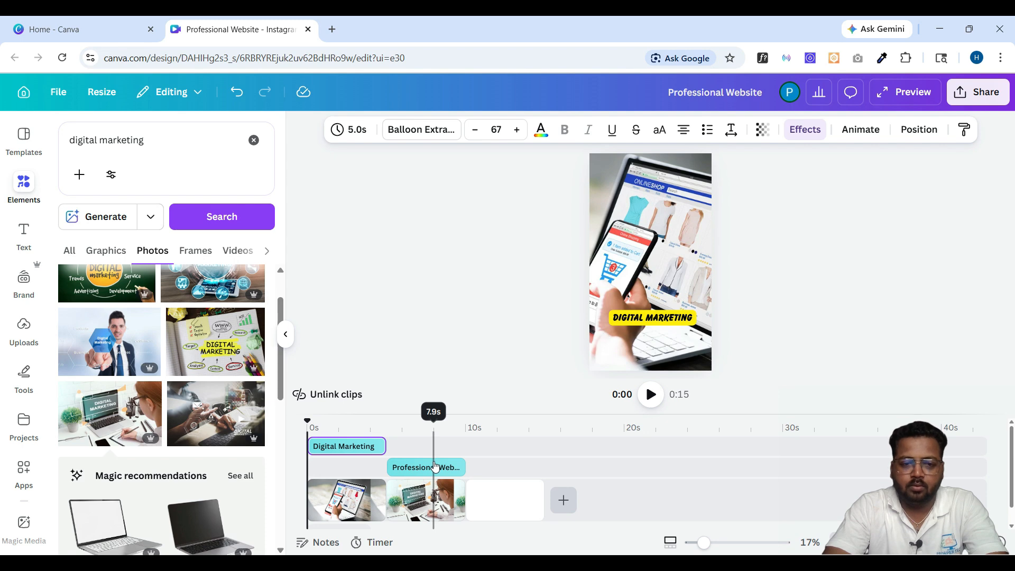
mouse_move(436, 465)
mouse_down()
mouse_move(333, 465)
mouse_move(432, 439)
mouse_move(433, 448)
mouse_up()
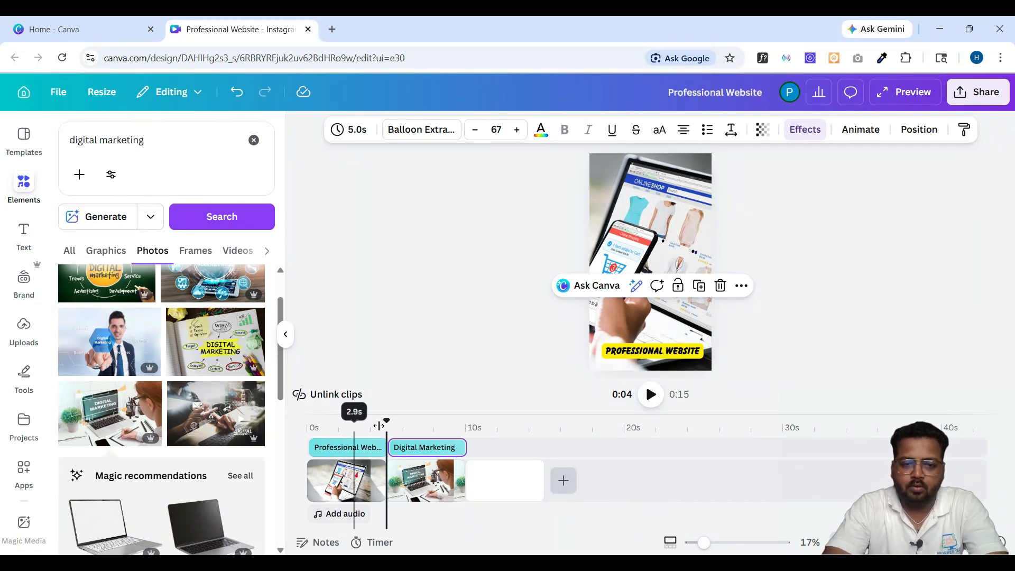
- Play the reel from the start, and lower the "Digital Marketing" caption to the same height as the "Professional Website" caption
drag(387, 423, 297, 428)
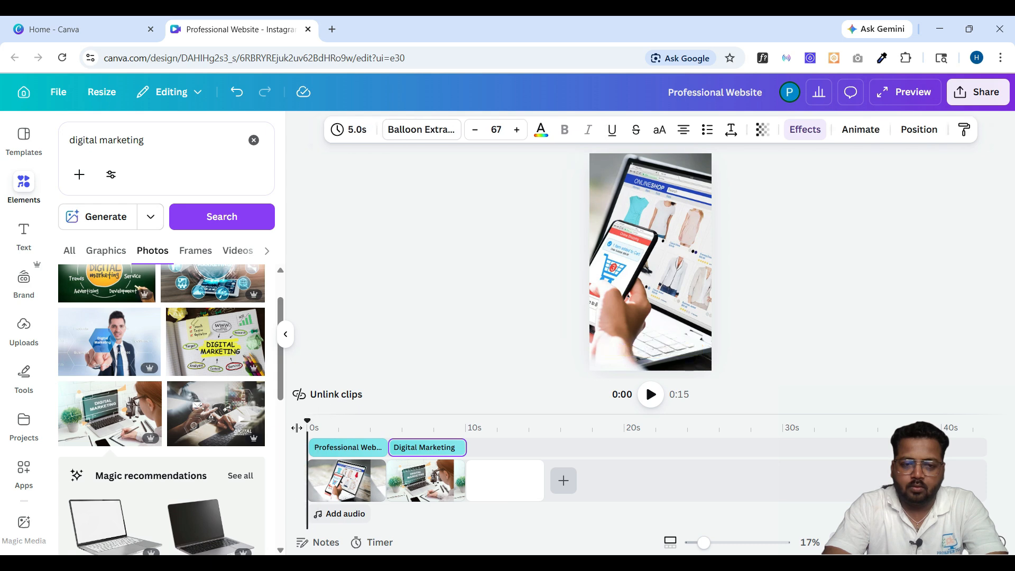
click(652, 394)
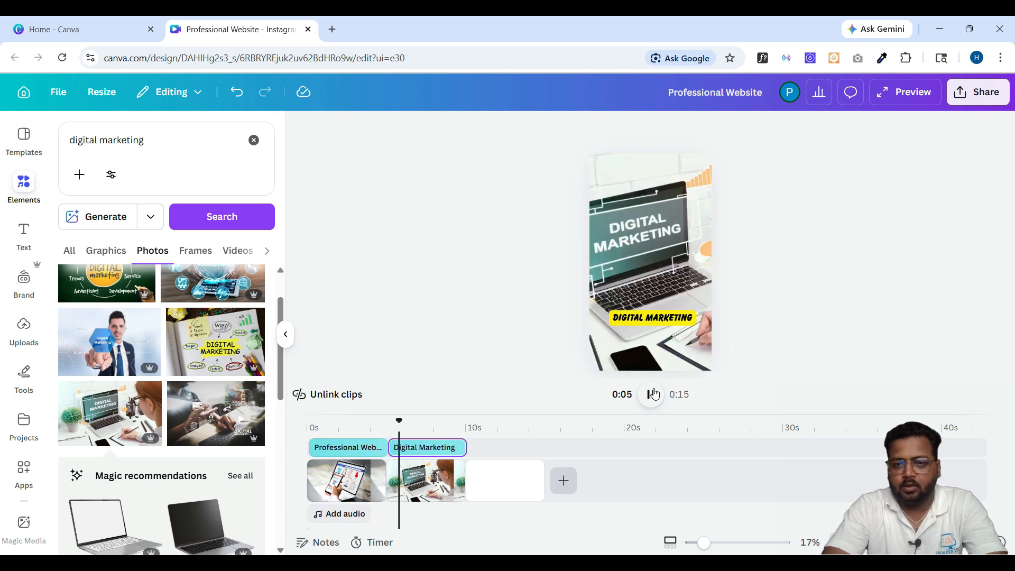
click(654, 394)
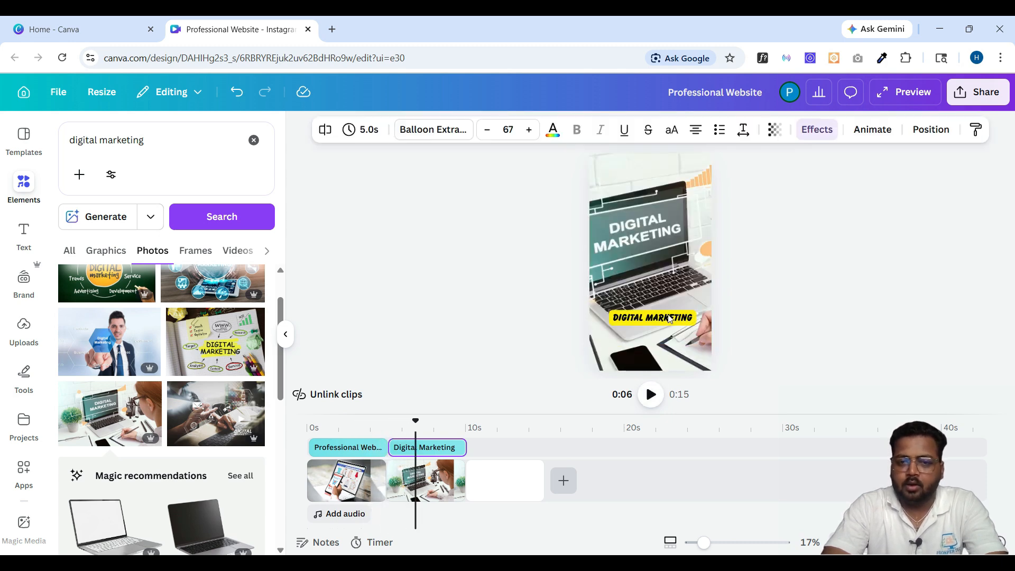
click(669, 317)
drag(670, 319, 672, 354)
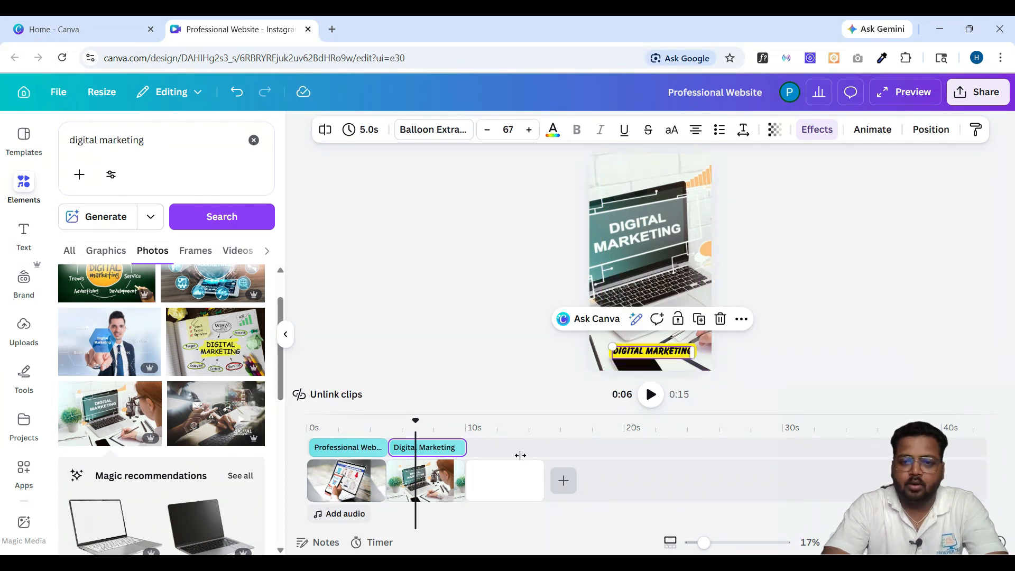
- Trim the online shop clip and the digital marketing clip on the timeline to about 3 seconds each
click(359, 501)
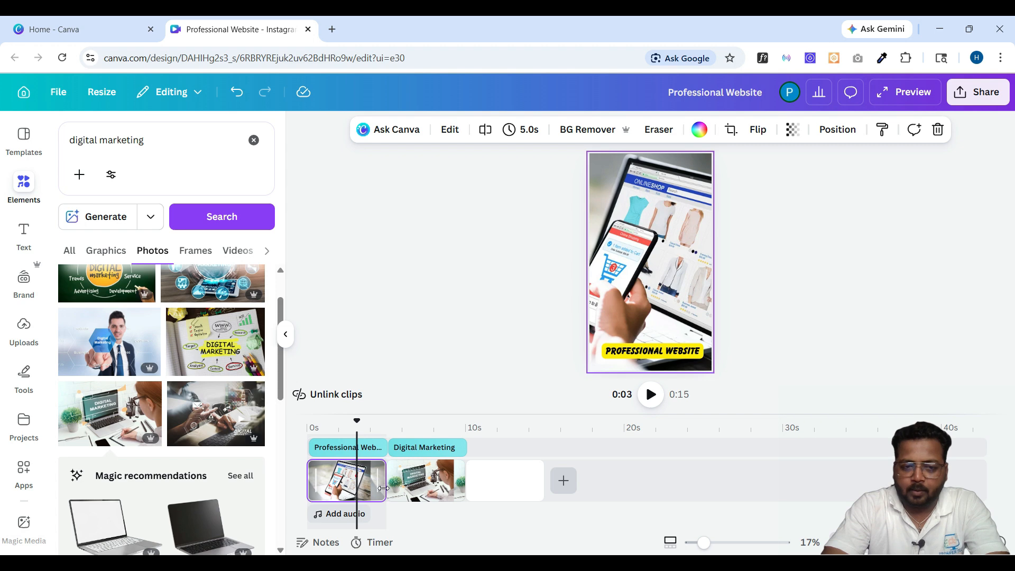
drag(383, 488, 353, 487)
click(384, 500)
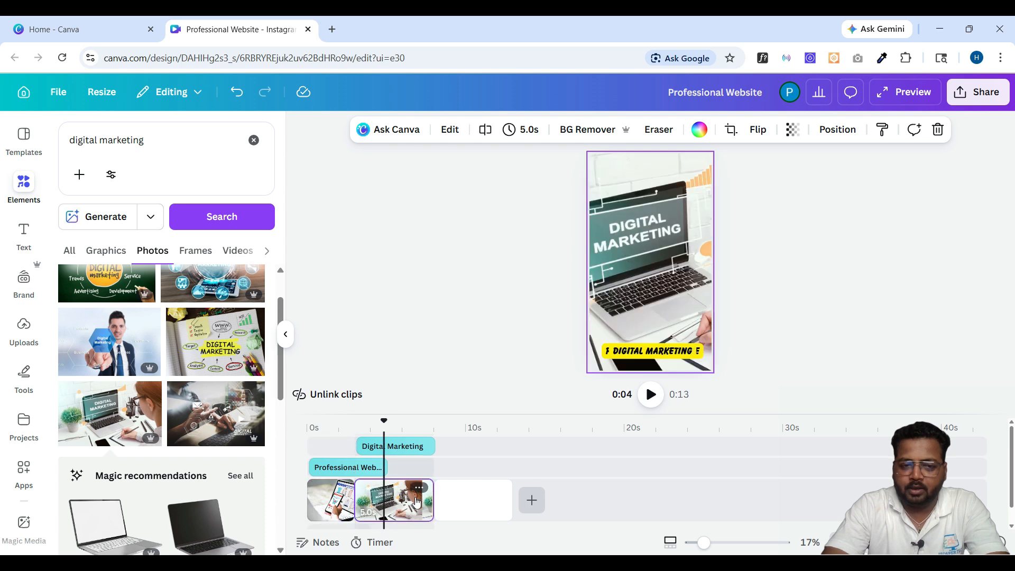
drag(406, 499, 400, 500)
- Shorten the "Professional Website" caption to 3.0 s and the "Digital Marketing" caption to 2.9 s to match their clips
click(366, 467)
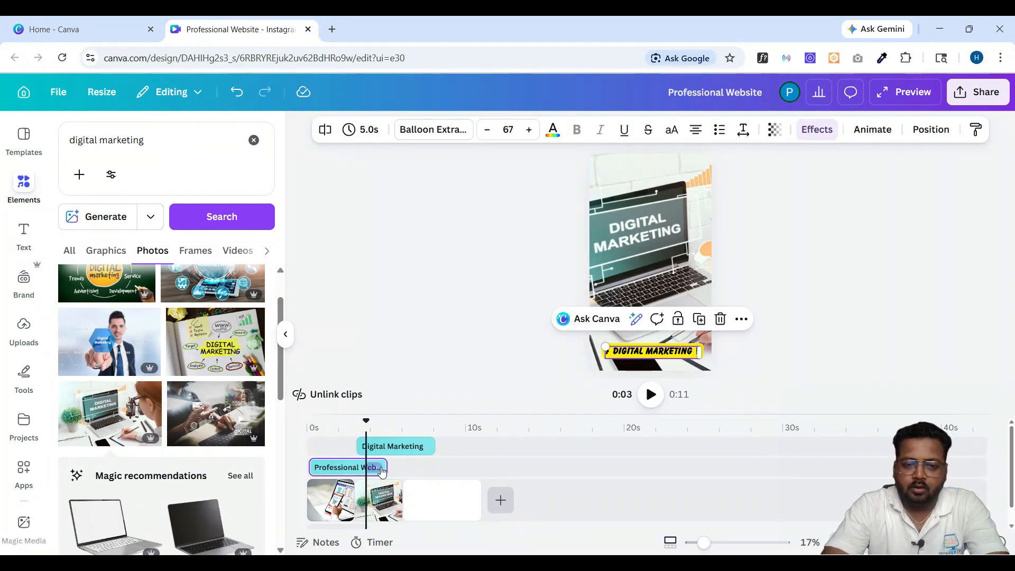
drag(386, 467, 358, 466)
click(394, 447)
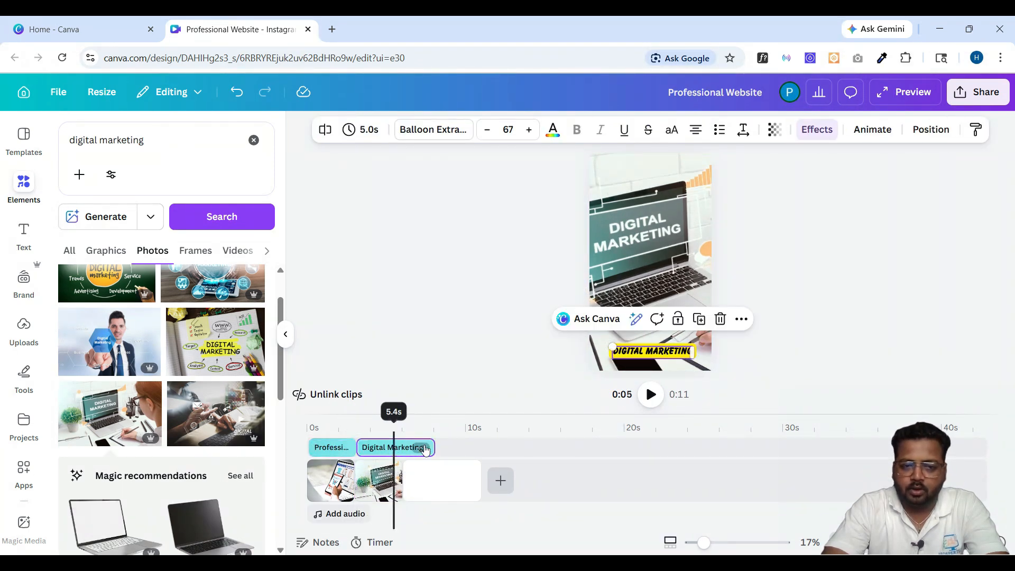
drag(426, 449, 402, 449)
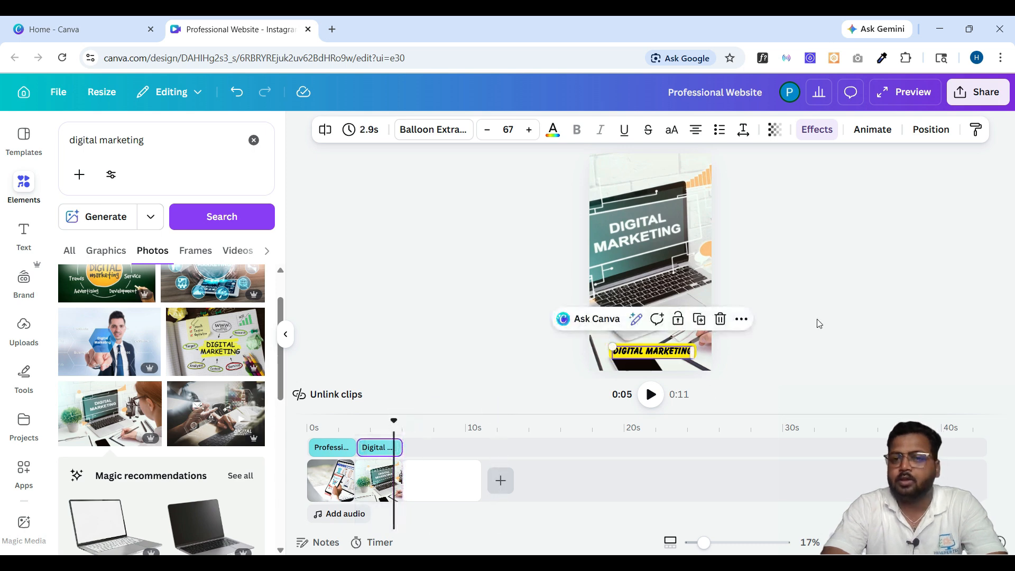
- Apply the Burst text animation to the "Professional Website" caption for both enter and exit
click(340, 478)
click(337, 449)
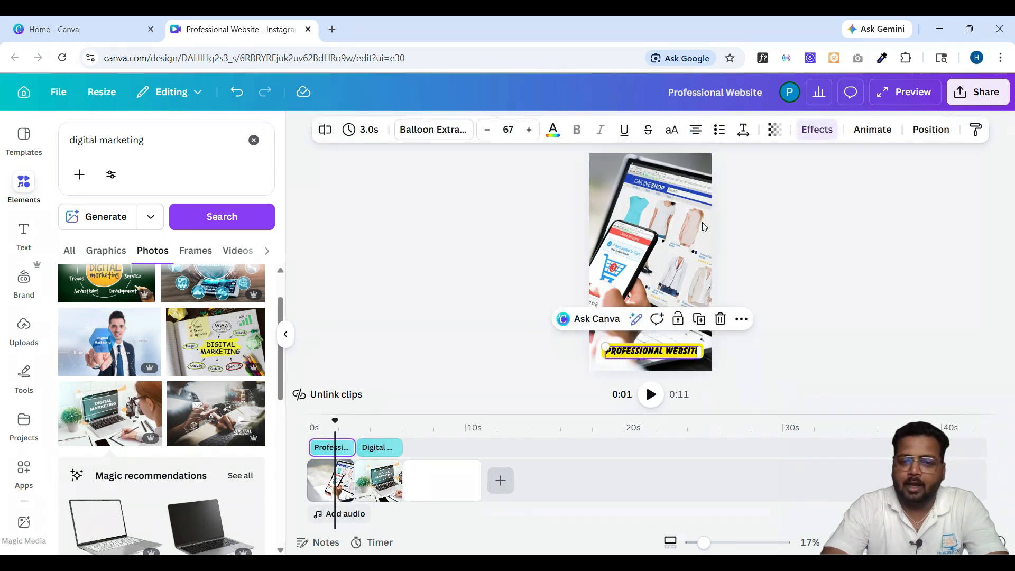
click(872, 130)
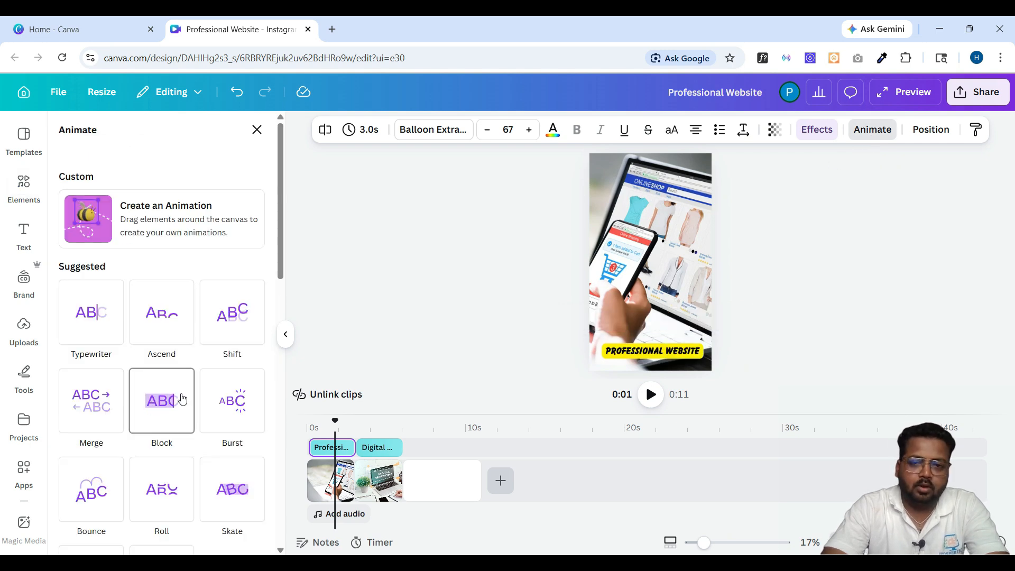
click(245, 405)
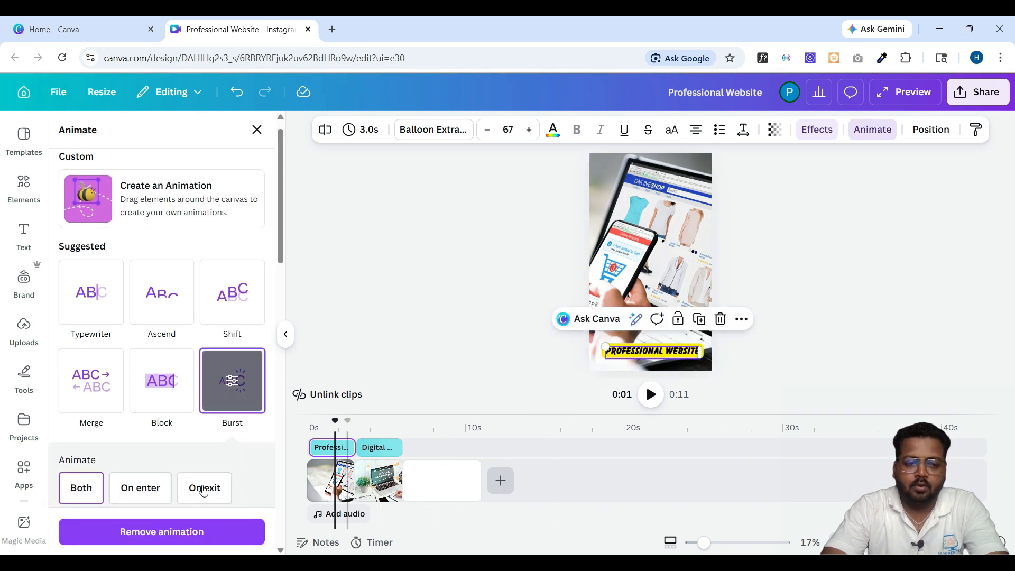
- Apply the Roll animation to the "Digital Marketing" caption for both enter and exit, and play the reel from the start
click(391, 449)
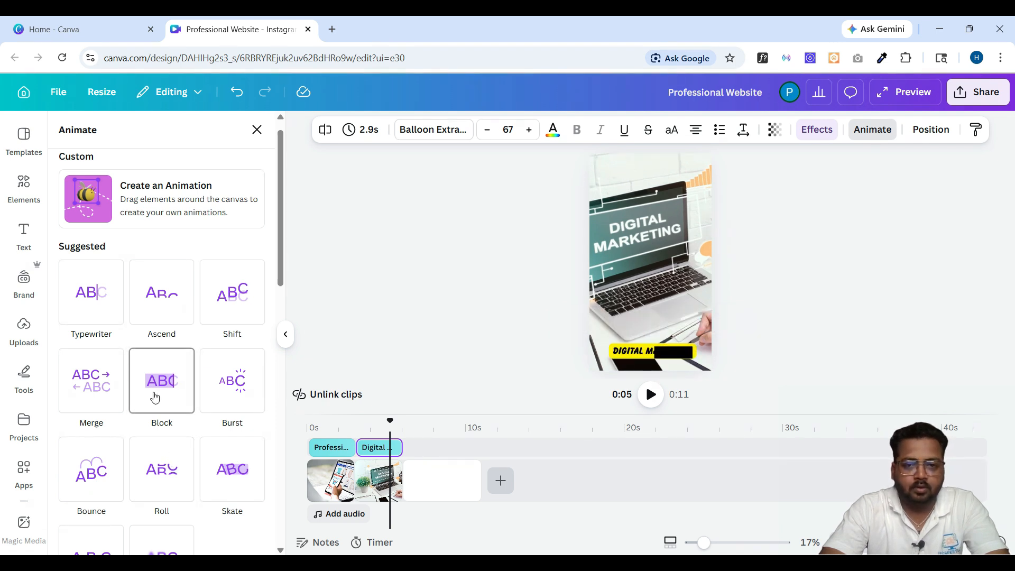
click(178, 465)
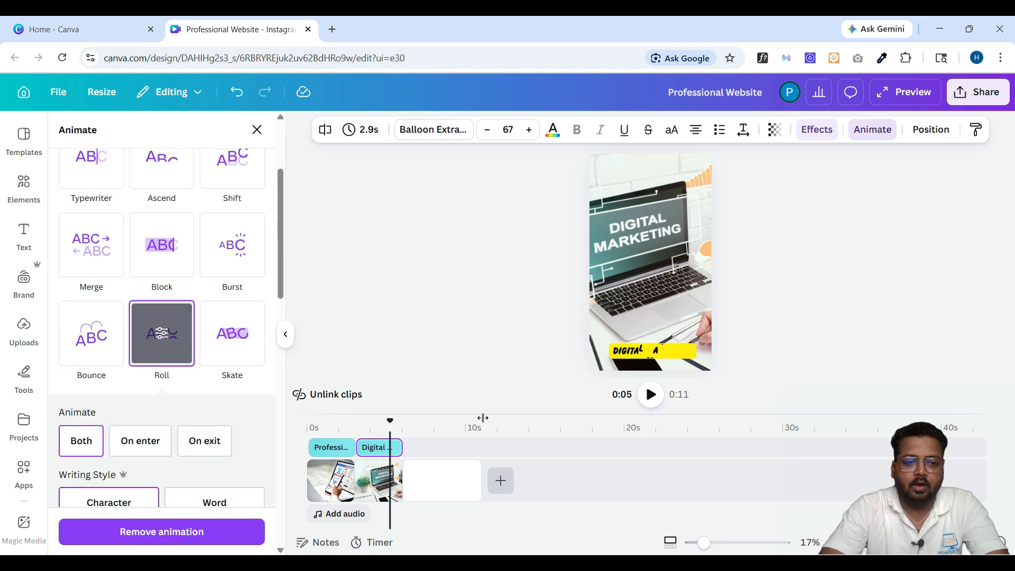
click(390, 423)
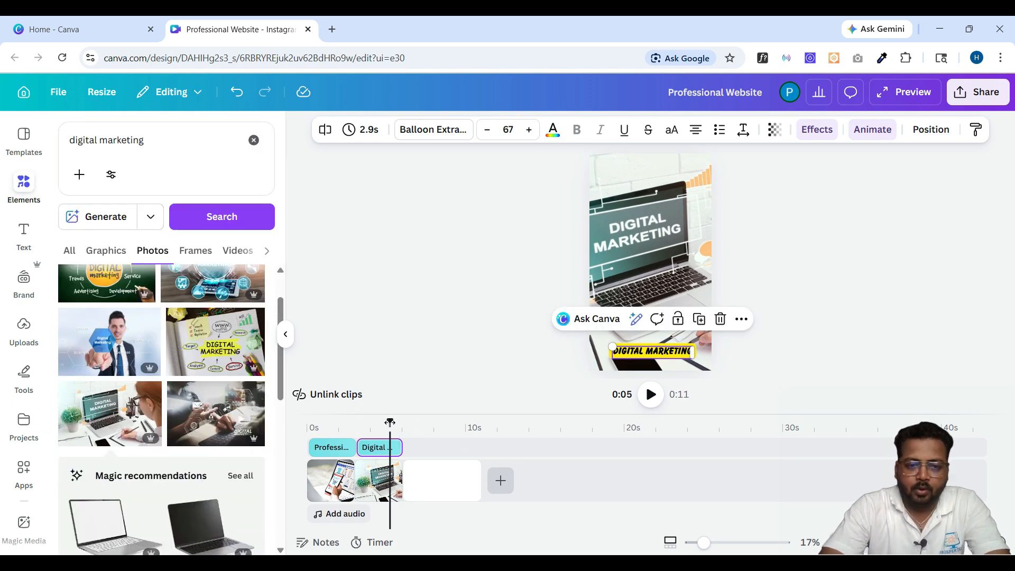
drag(389, 423, 294, 434)
click(651, 395)
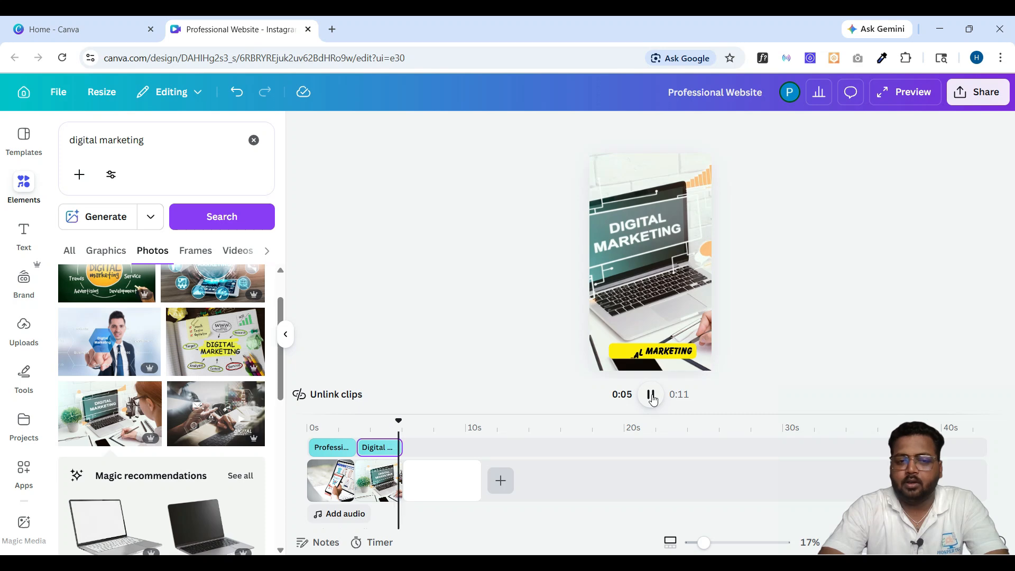
- Select the blank third clip and search the elements library for "software development"
click(422, 489)
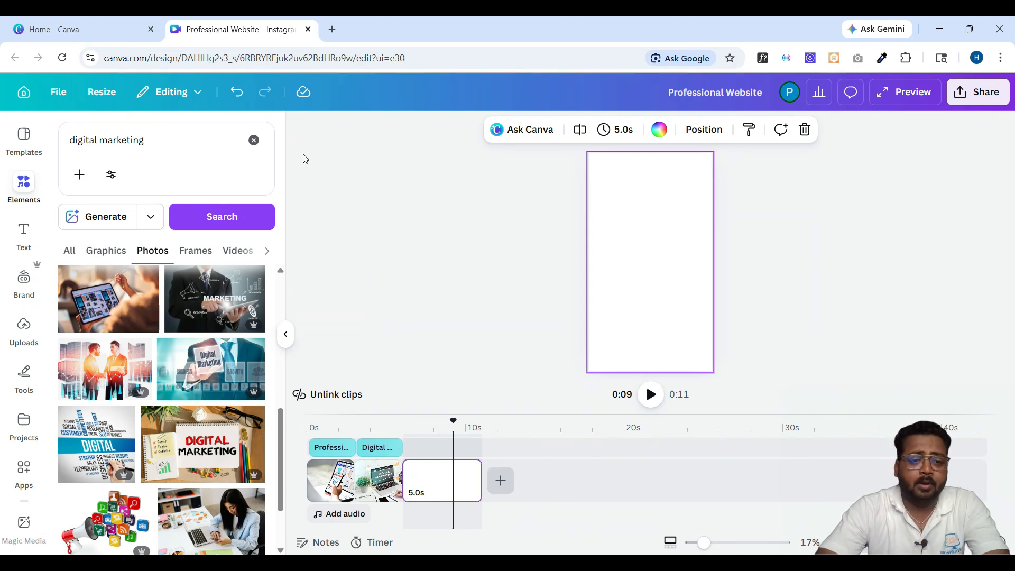
click(254, 140)
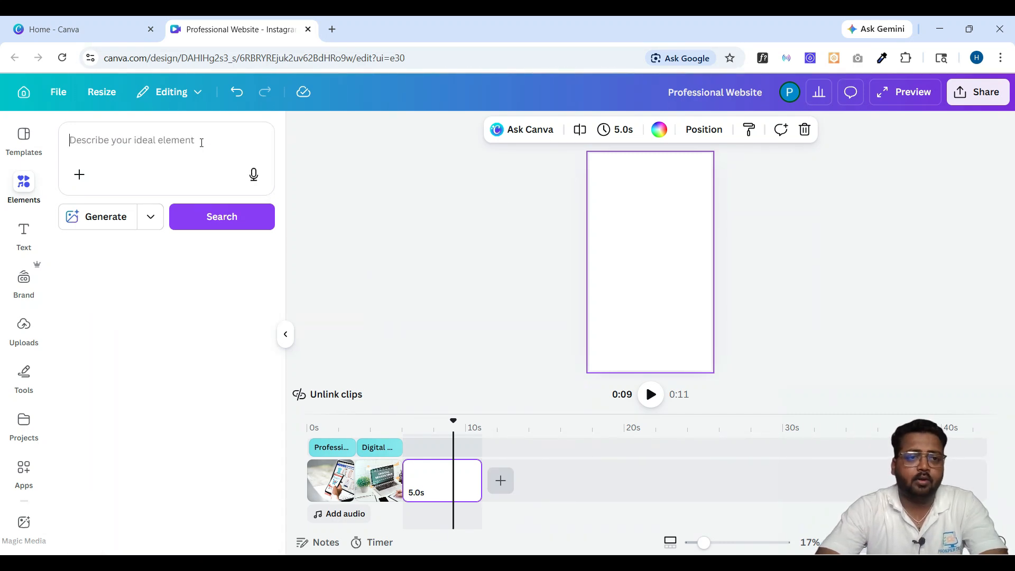
text(sog)
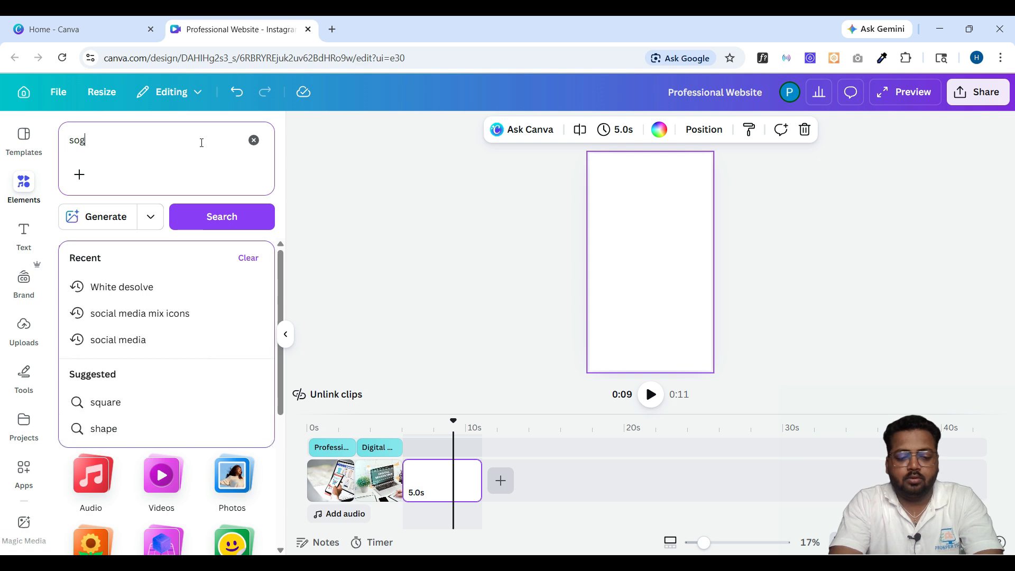
text(tware)
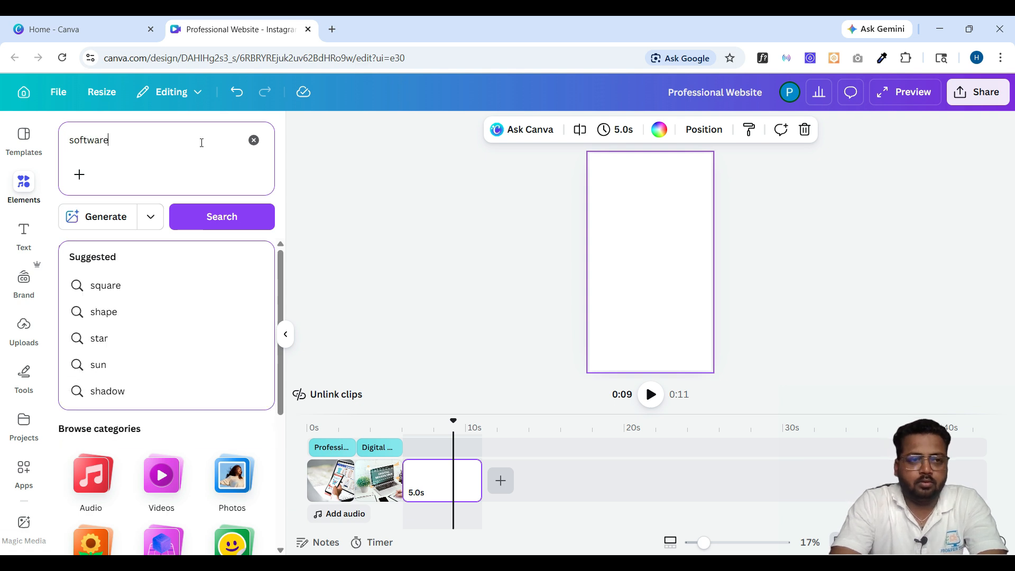
text( dev)
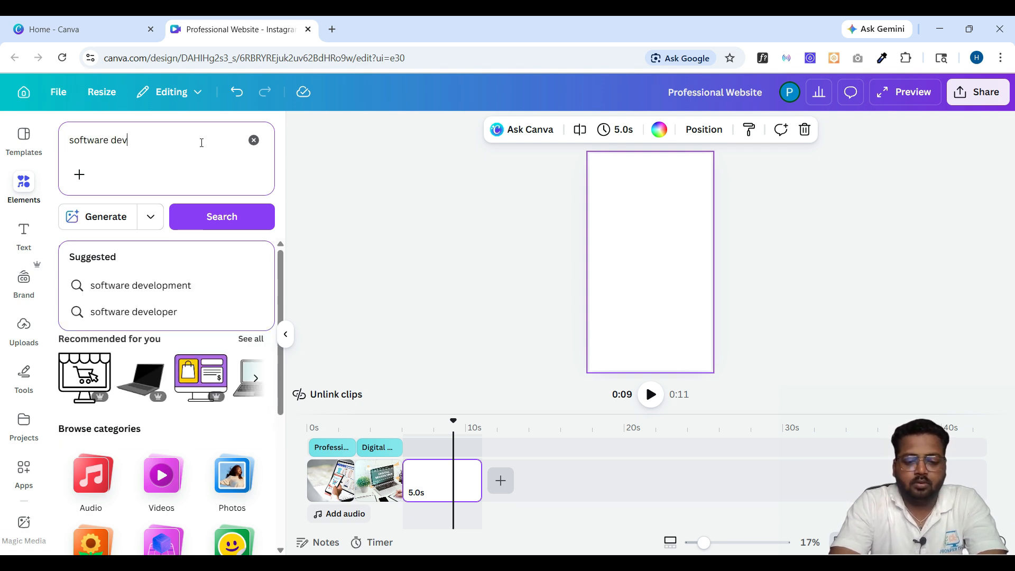
text(elopment)
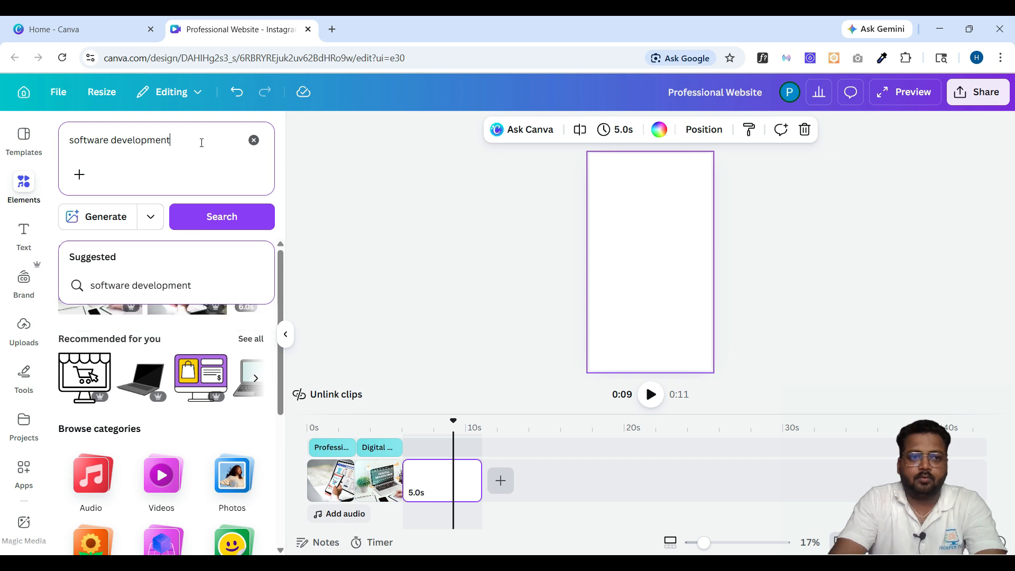
key(Return)
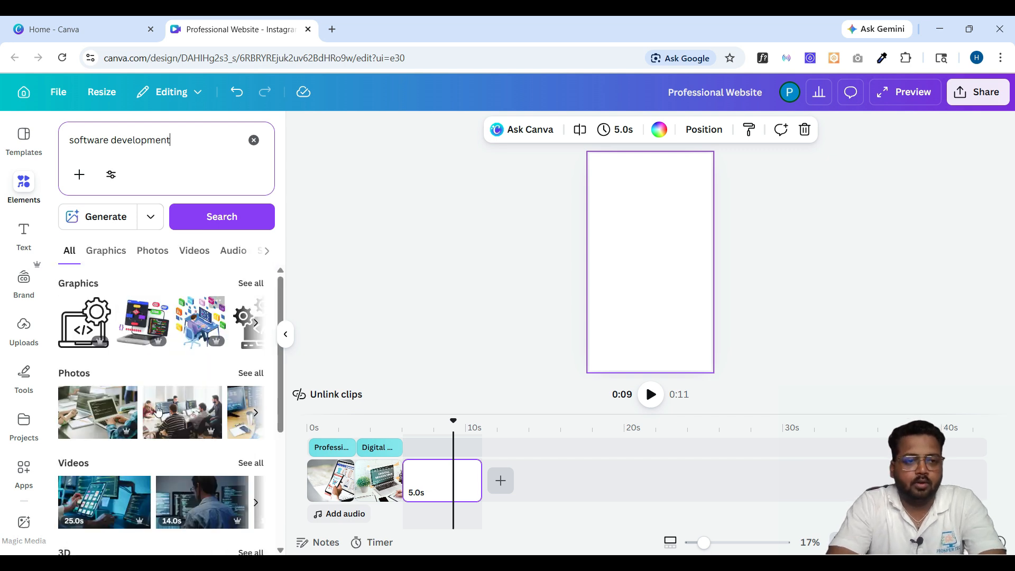
- Browse the software development photos and add the one of a man coding at a desktop monitor as a new clip
scroll(183, 417, right, 5)
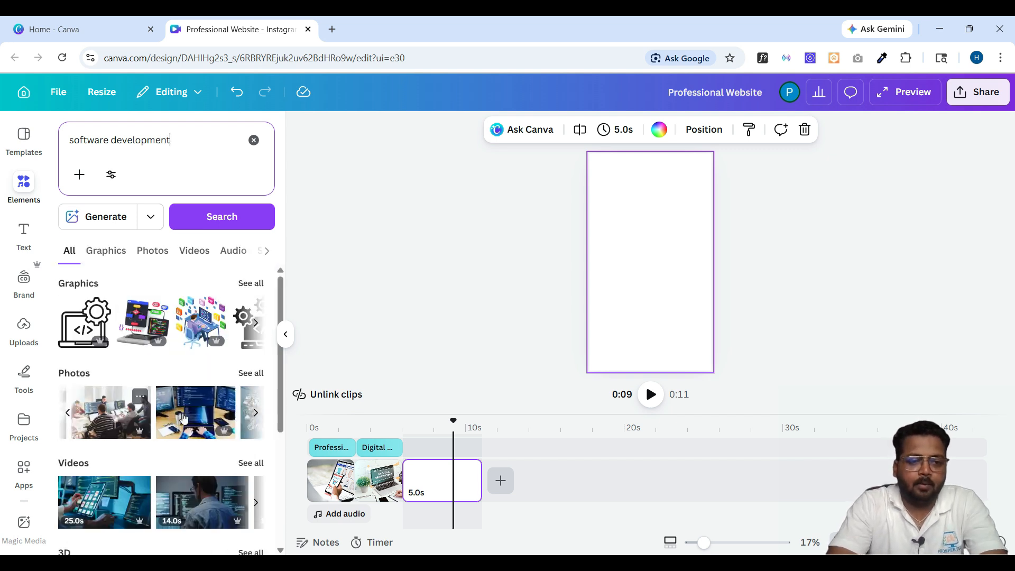
scroll(184, 418, right, 1)
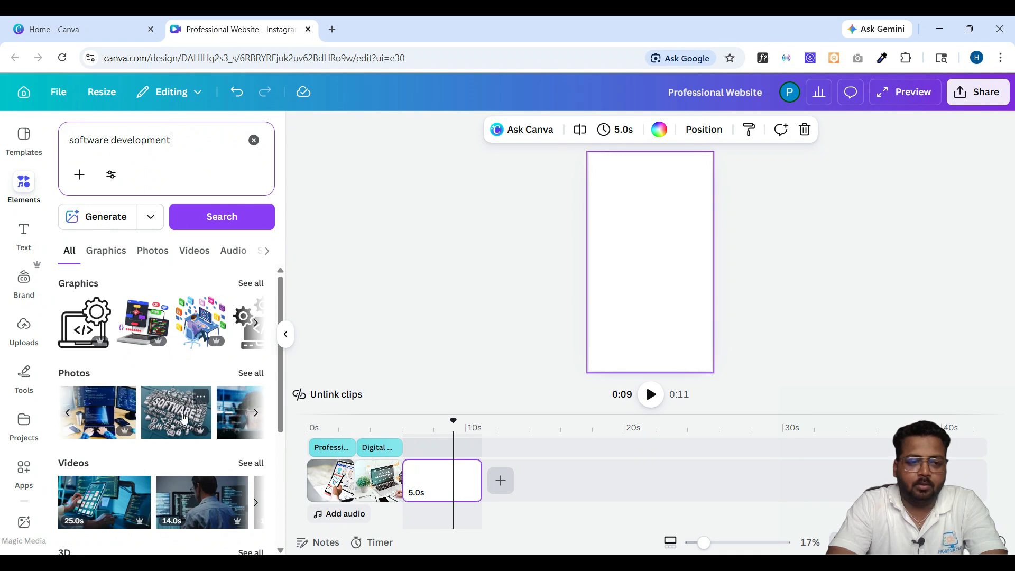
scroll(184, 418, right, 10)
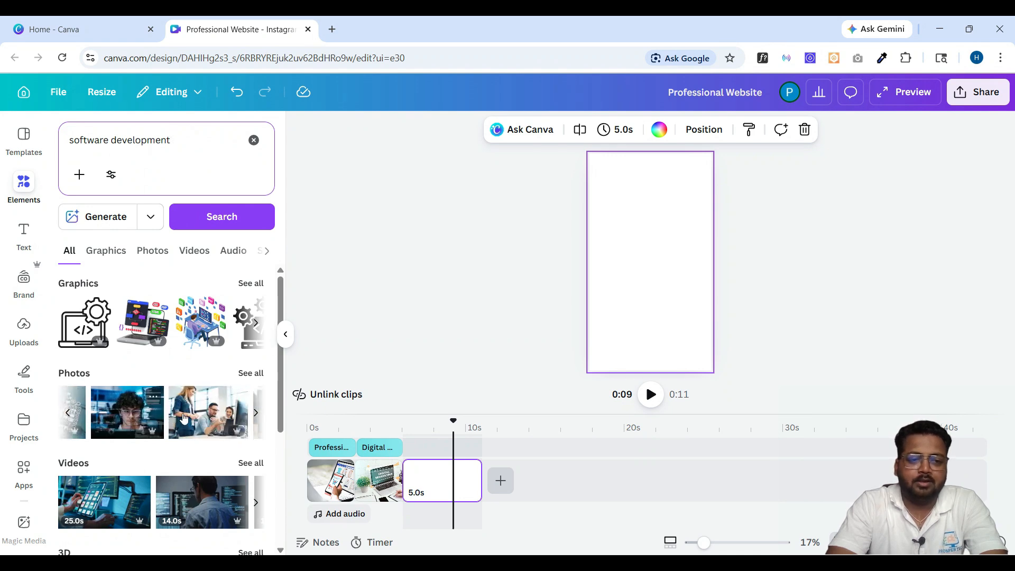
scroll(183, 417, right, 10)
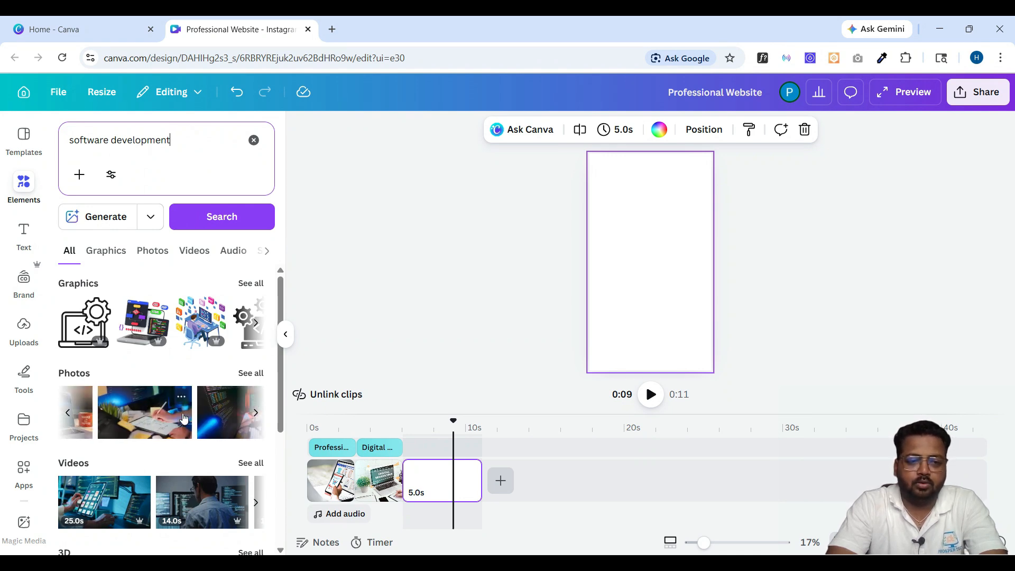
scroll(184, 418, right, 10)
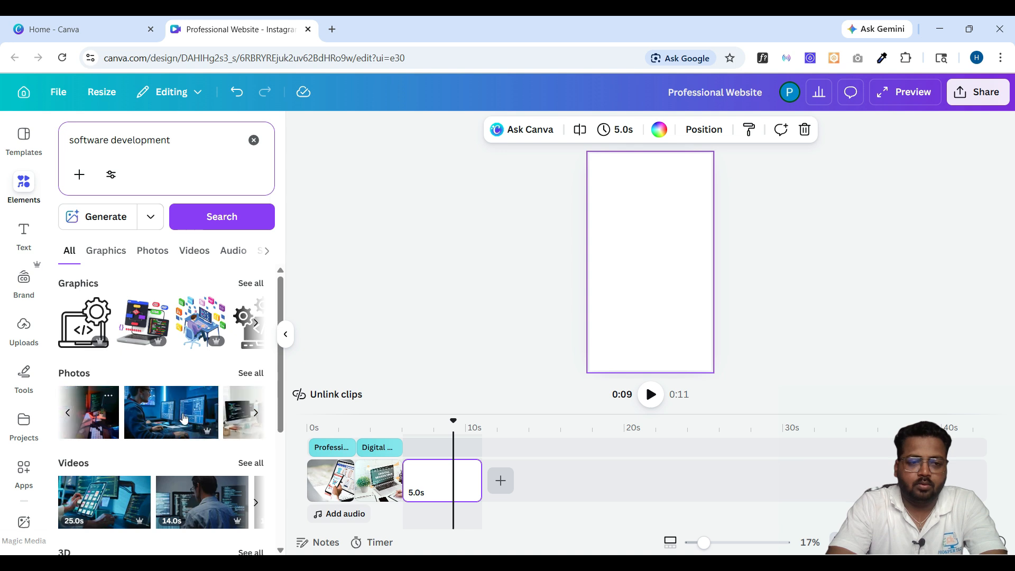
scroll(183, 417, right, 10)
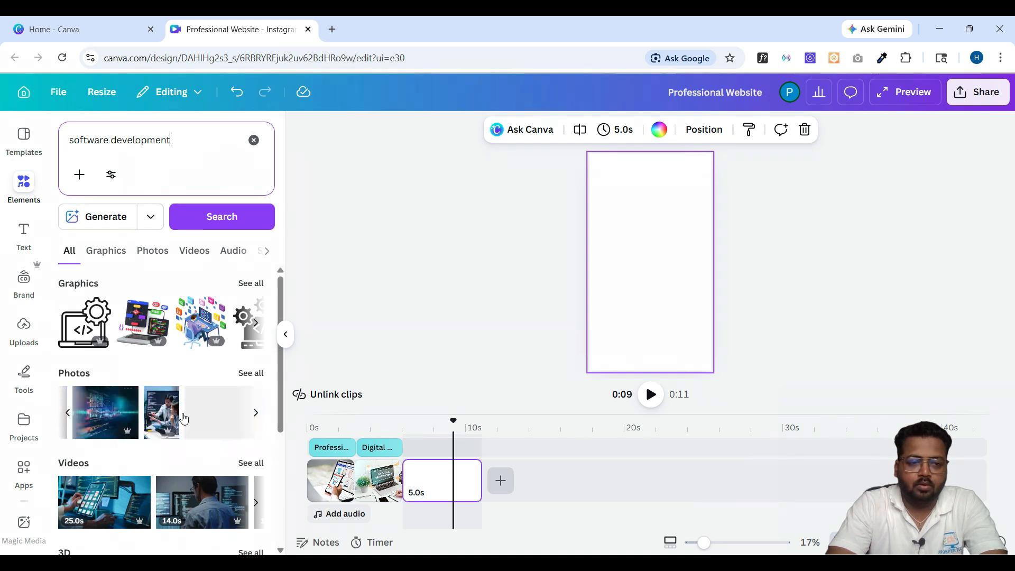
scroll(184, 418, right, 2)
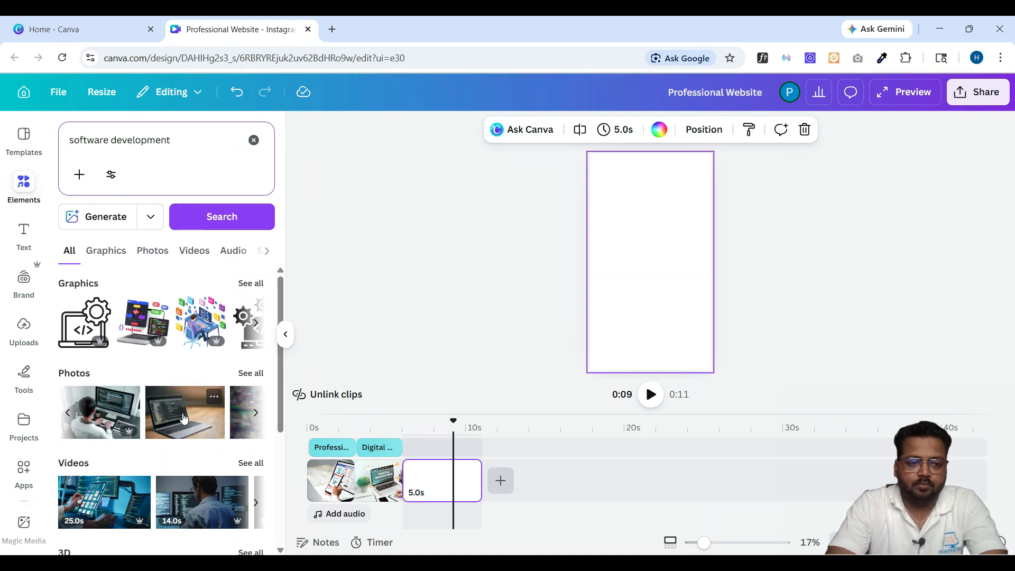
click(104, 421)
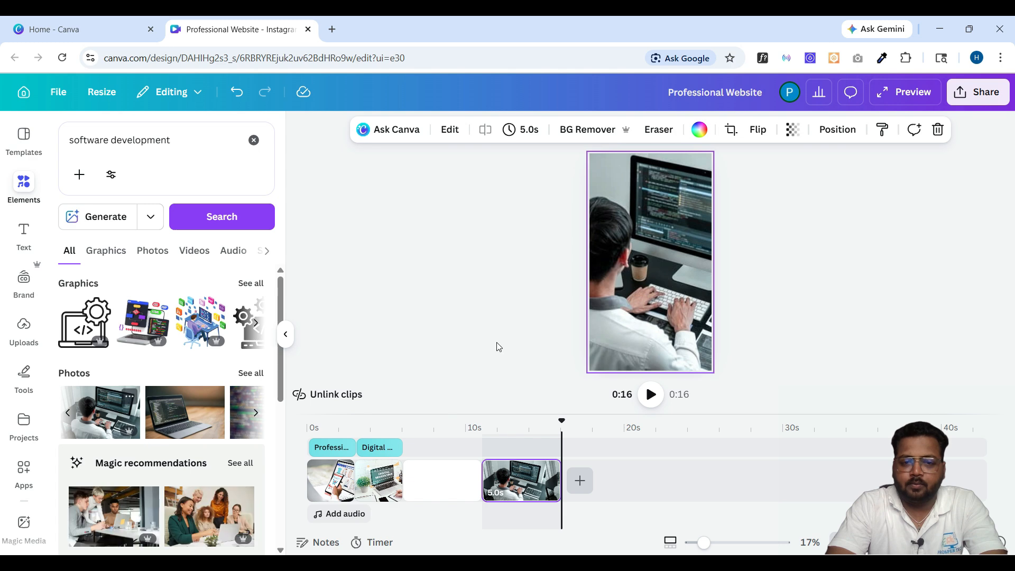
- Shift the coding photo left within its crop to show more of the monitor, and place its clip before the blank one
double_click(634, 281)
drag(619, 281, 596, 281)
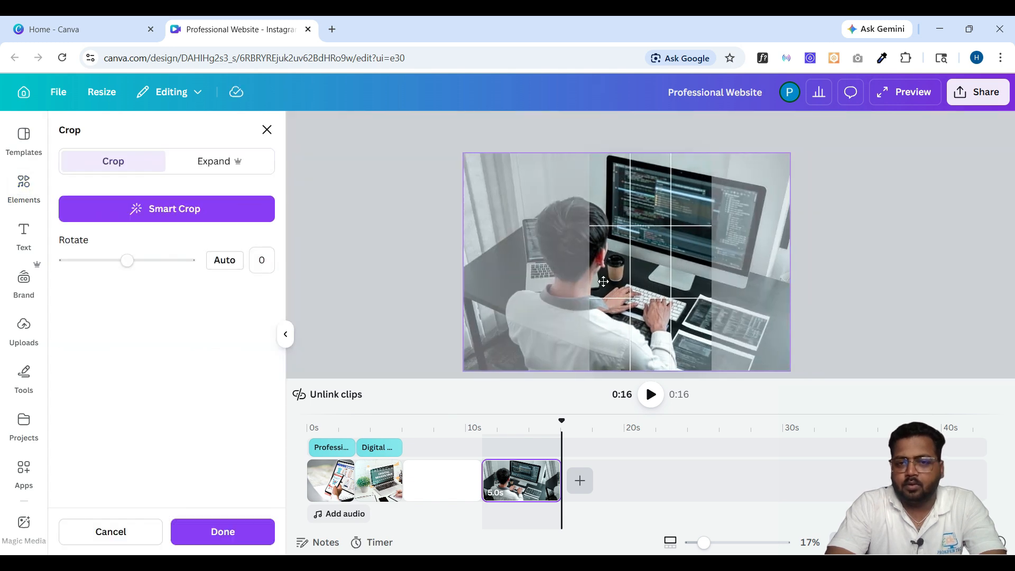
click(818, 272)
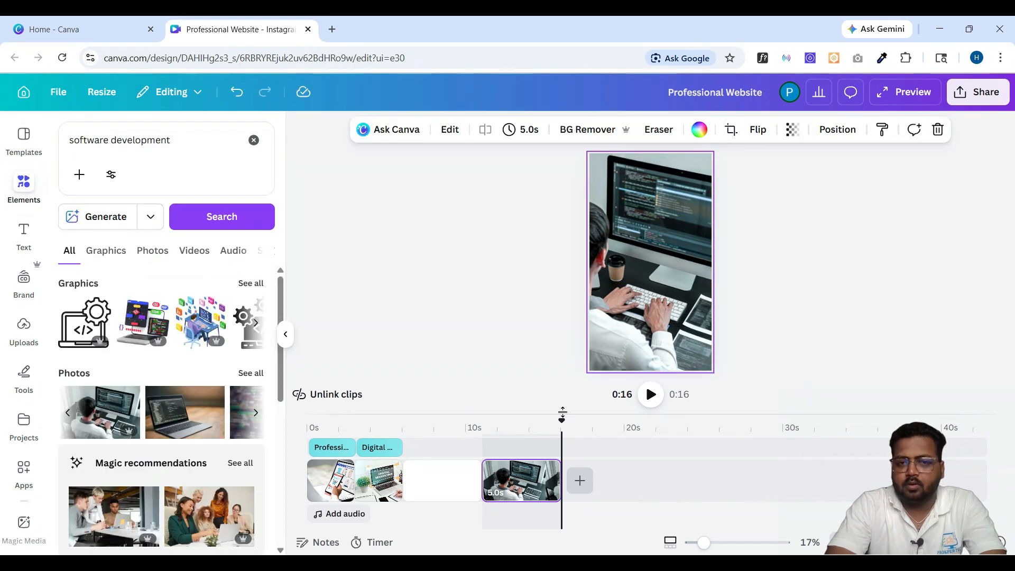
click(492, 488)
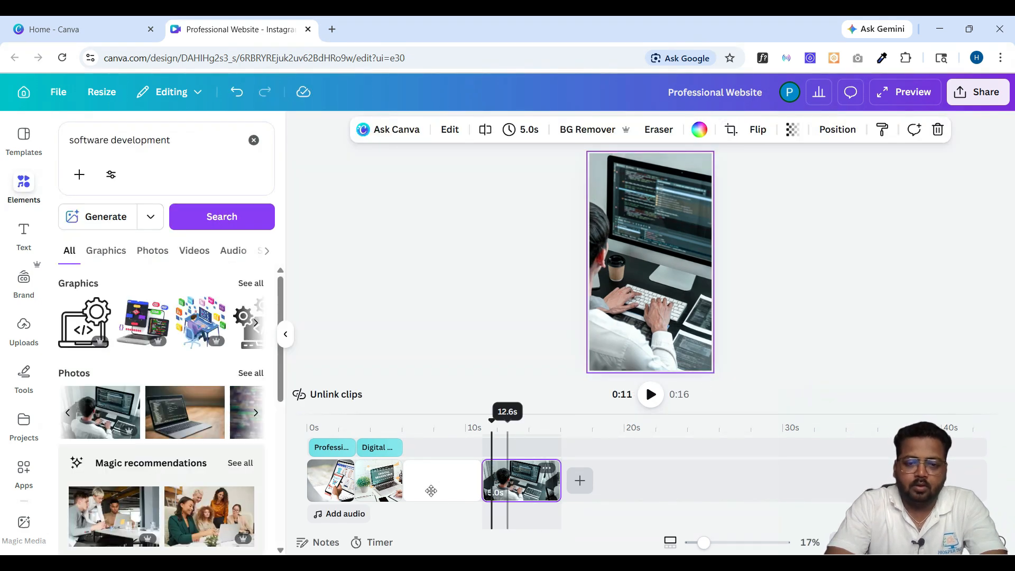
drag(432, 491, 517, 492)
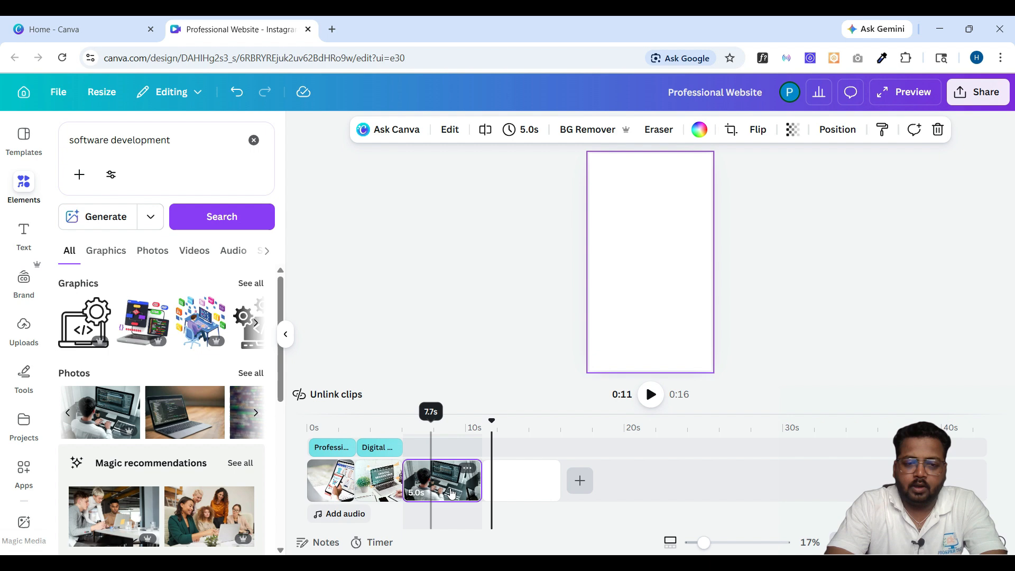
- Delete the blank clip at the end of the reel and duplicate the "Digital Marketing" caption over the coding clip
click(517, 491)
key(Delete)
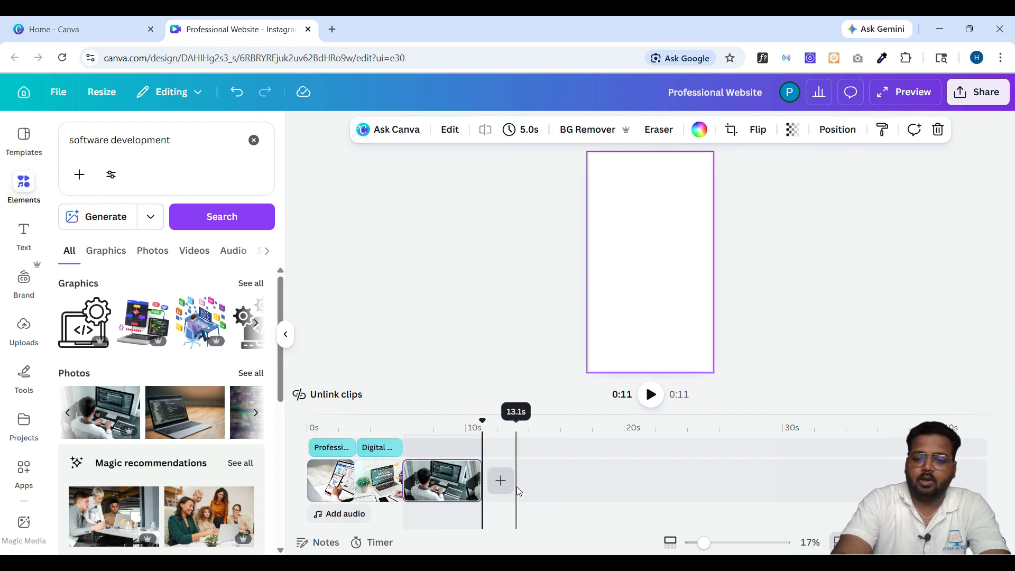
click(377, 451)
drag(377, 451, 438, 461)
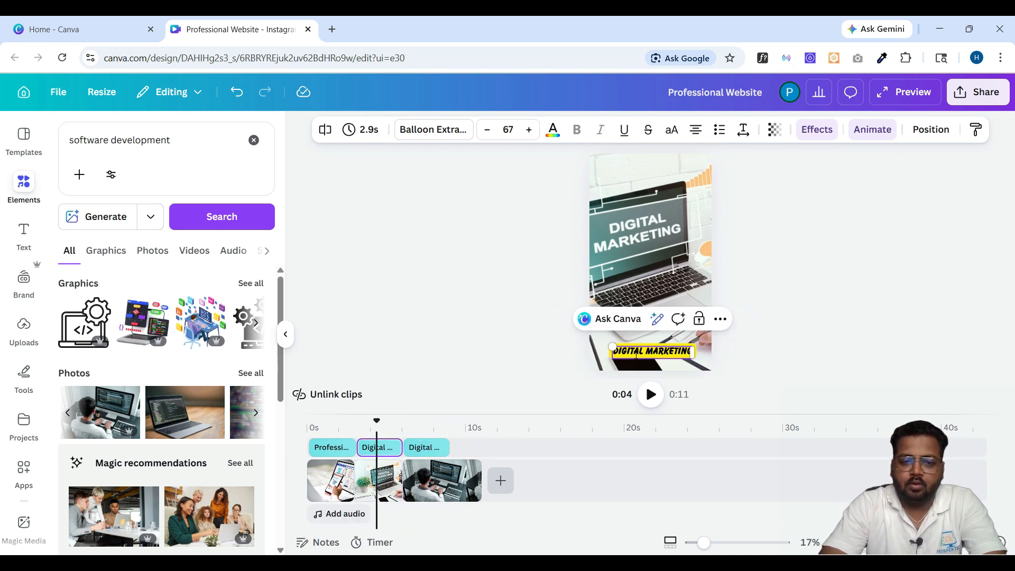
- Change the caption text on the coding clip to "Software Development"
click(439, 468)
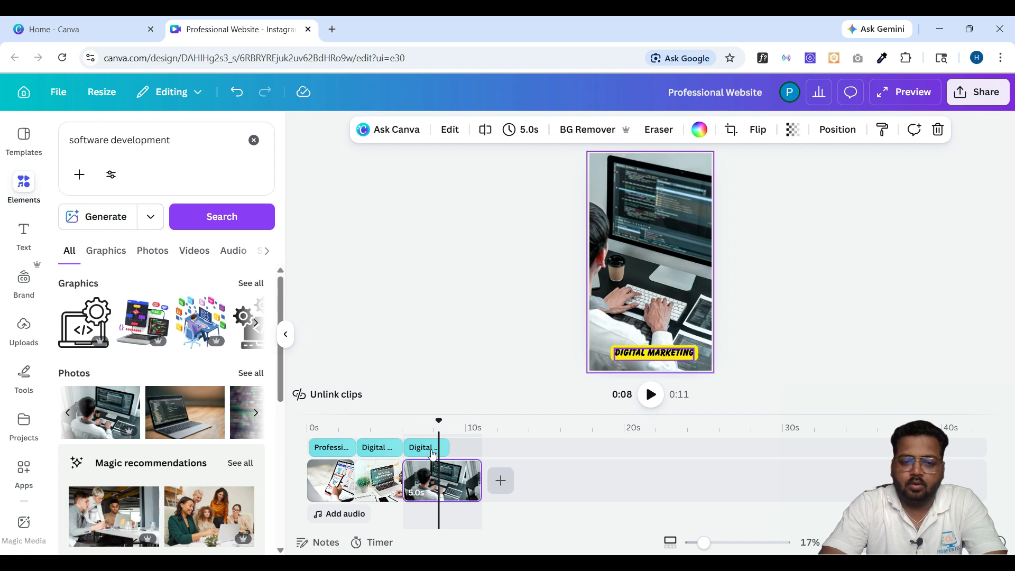
click(431, 450)
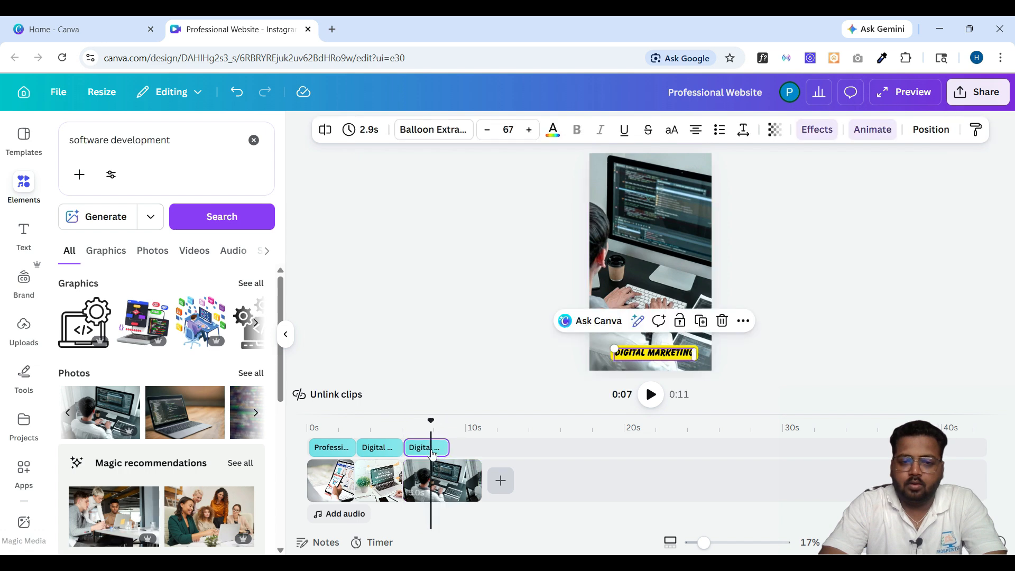
double_click(642, 353)
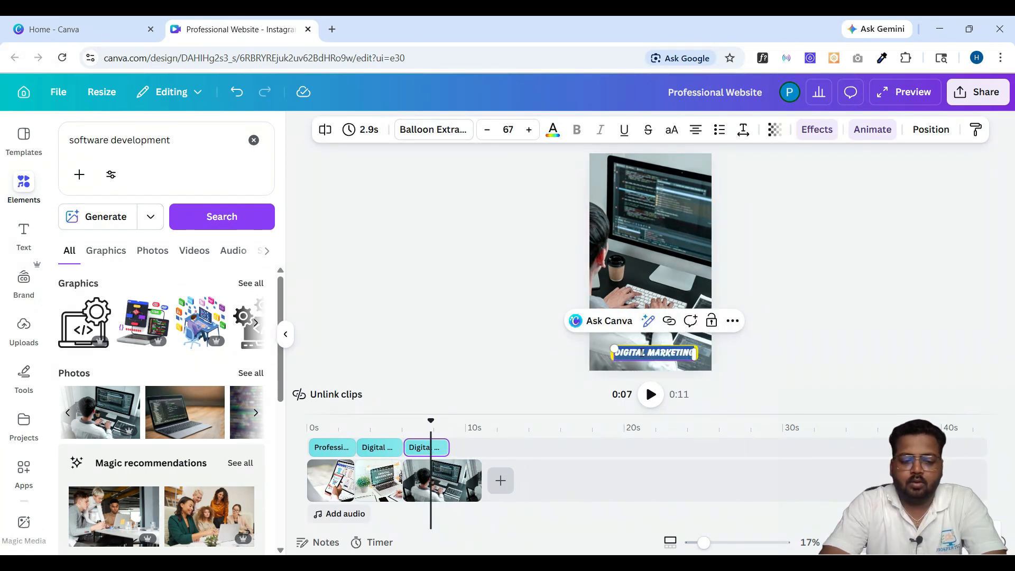
text(Software De)
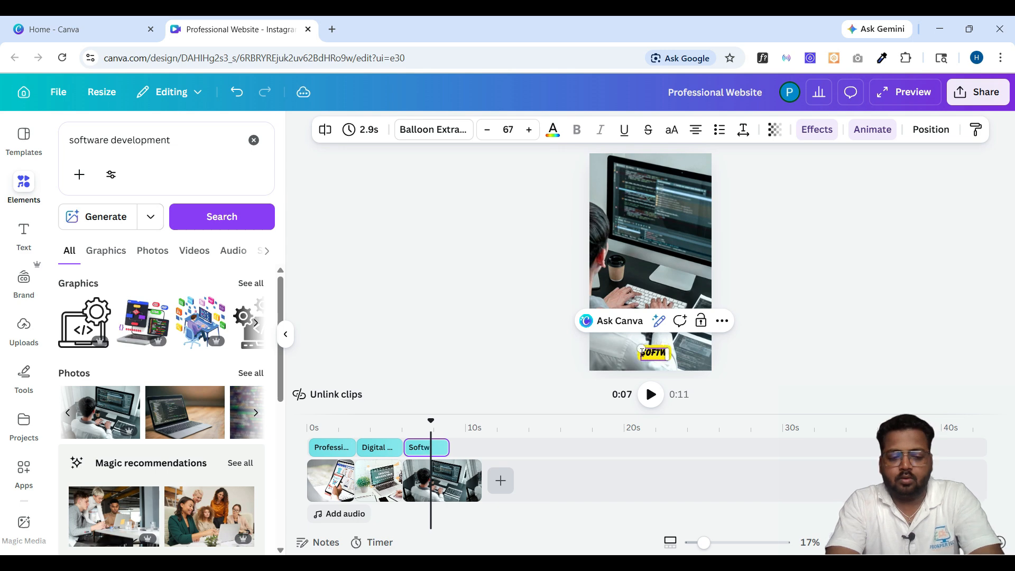
text(velopment)
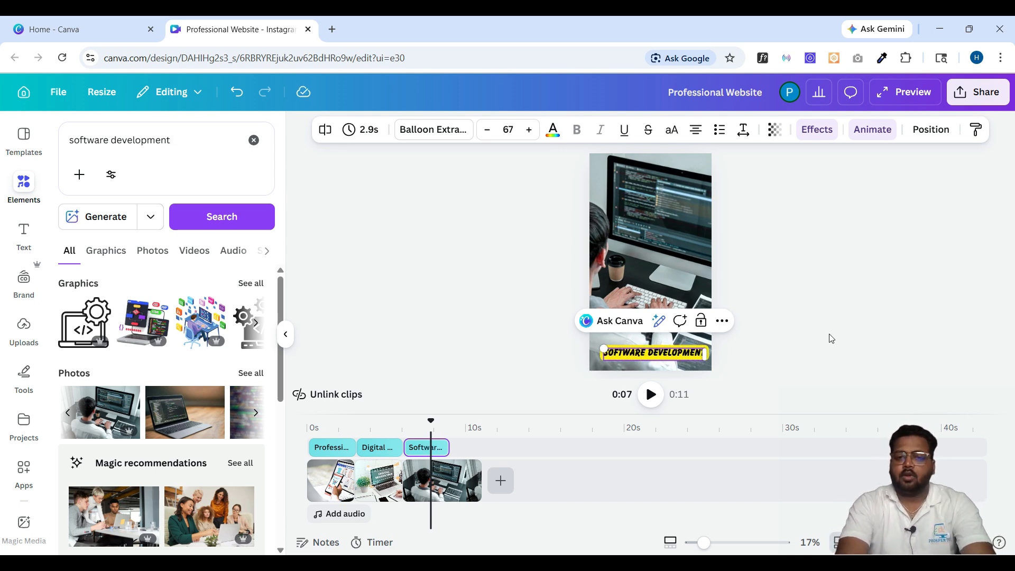
- Trim the coding clip to end together with its caption, and play the reel from the start
drag(481, 481, 451, 483)
click(640, 411)
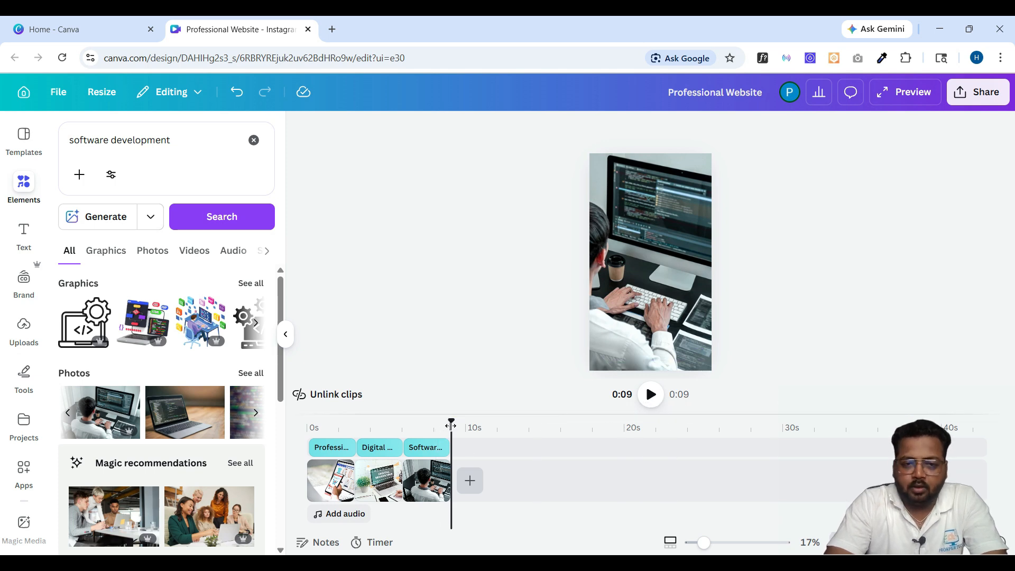
drag(451, 425, 300, 427)
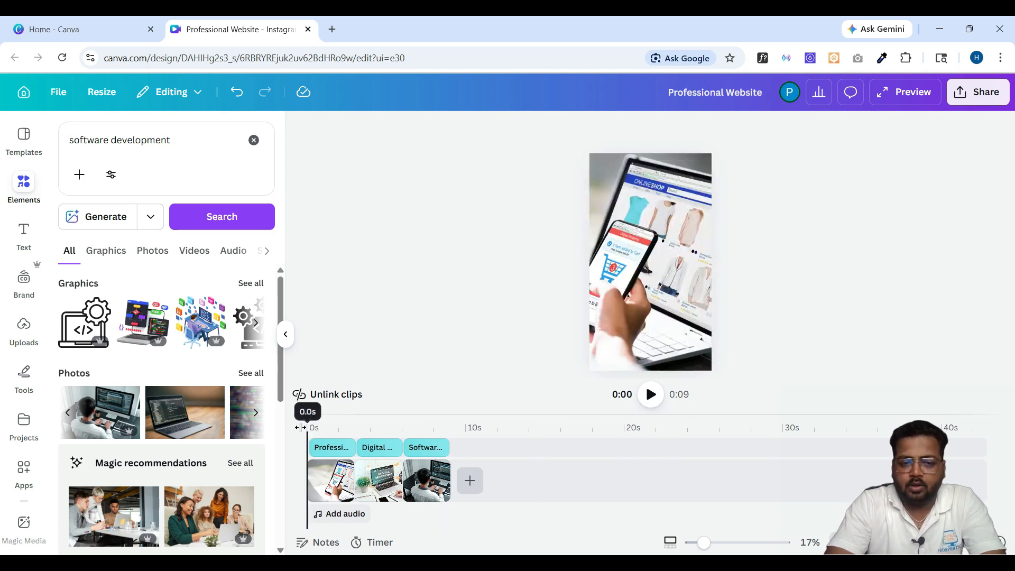
click(651, 394)
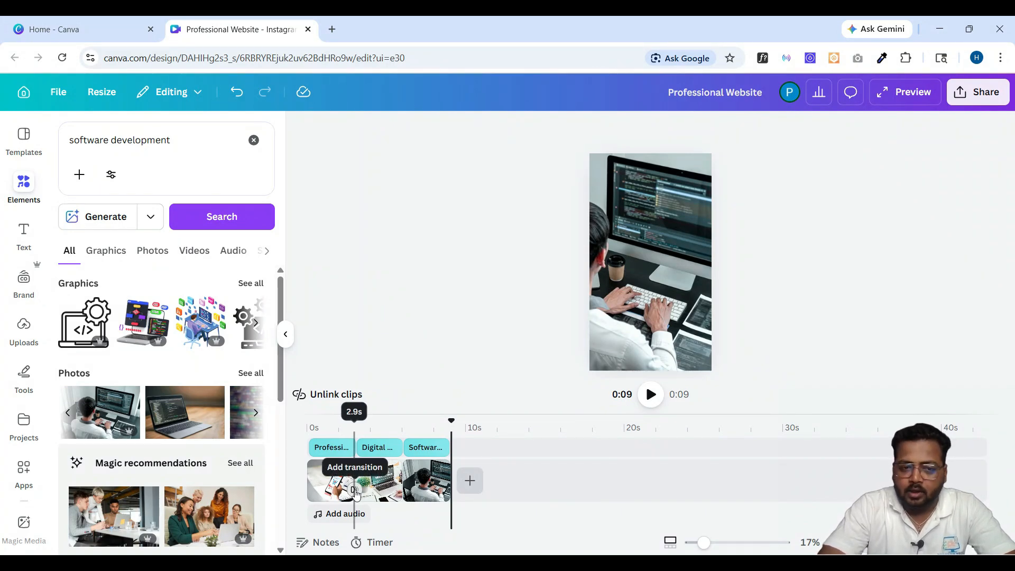
- Try the Match & Move and Flow transitions between the first two clips, playing the reel after each
click(355, 490)
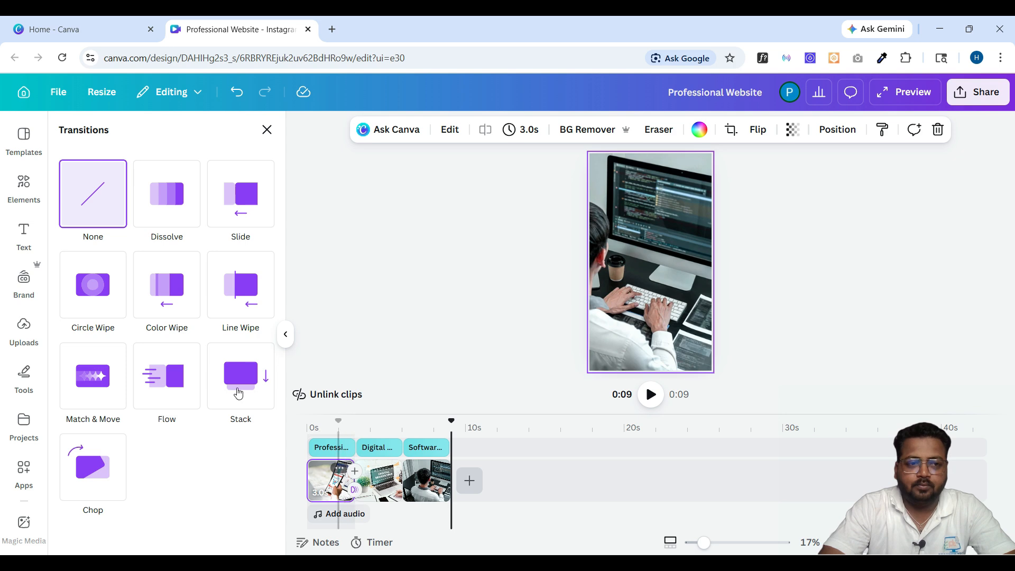
click(102, 381)
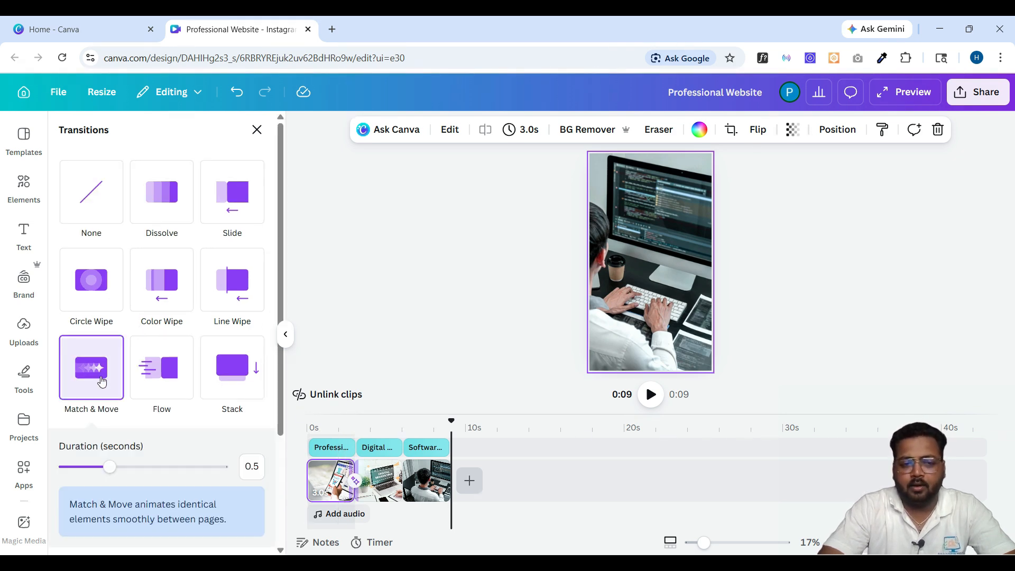
click(652, 396)
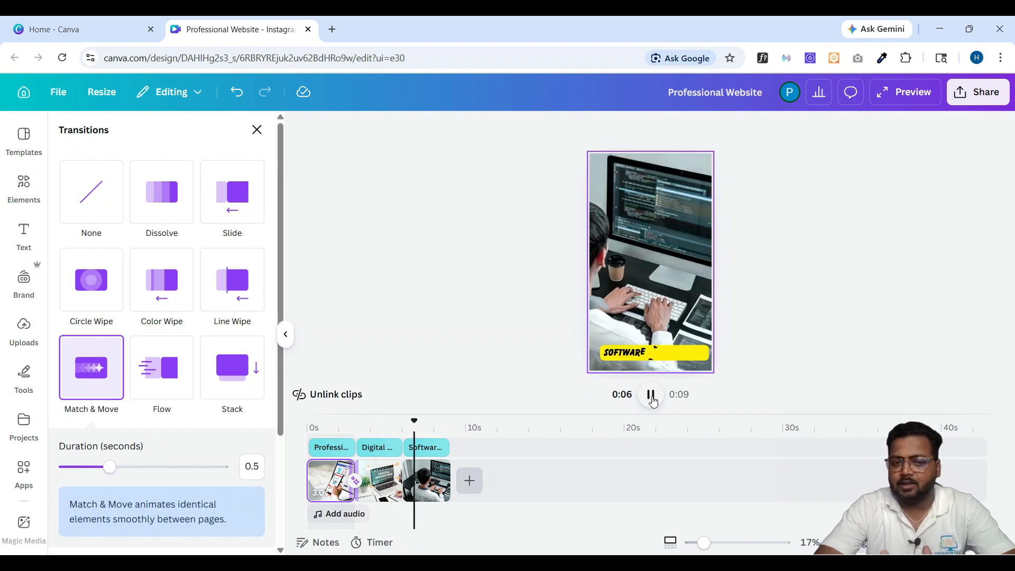
click(170, 380)
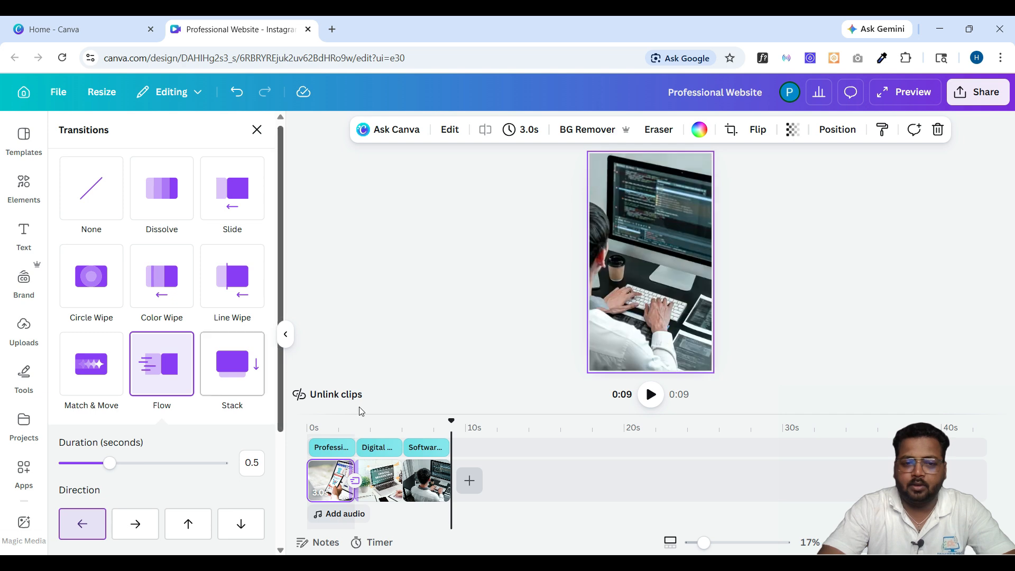
click(662, 404)
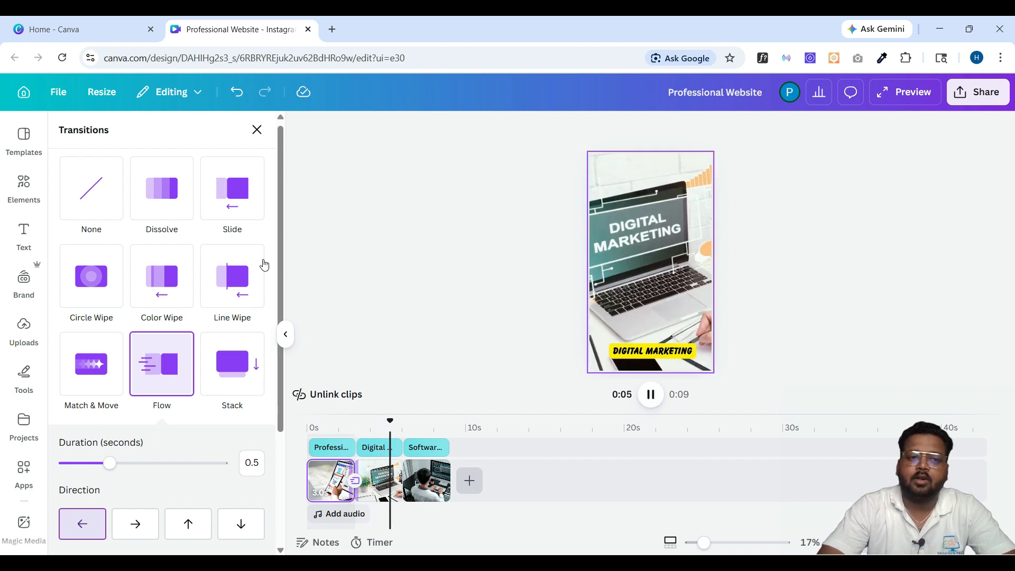
scroll(179, 285, down, 3)
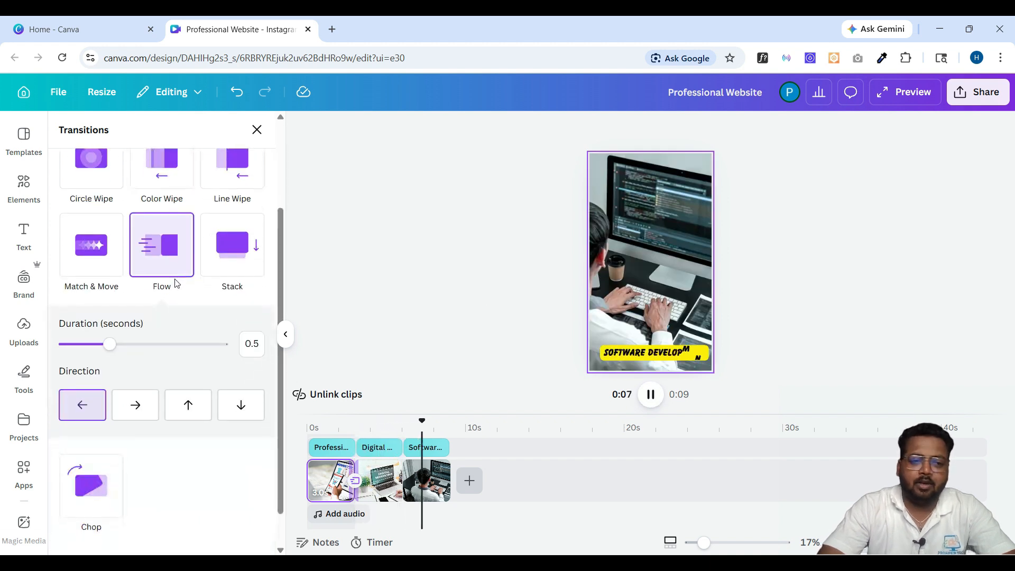
scroll(177, 284, up, 3)
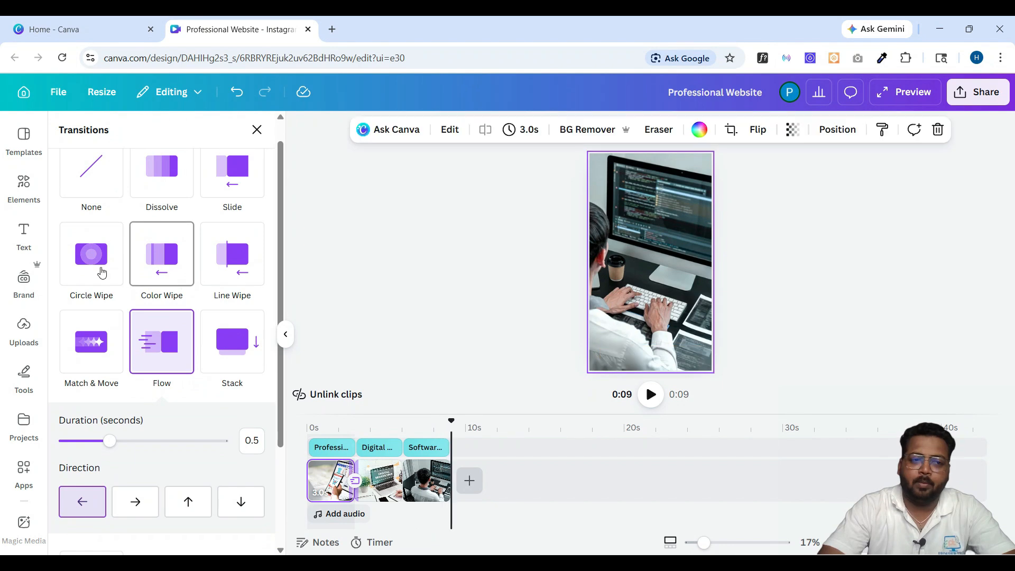
- Apply a Circle Wipe transition between the first and second clips and Match & Move between the second and third
click(100, 272)
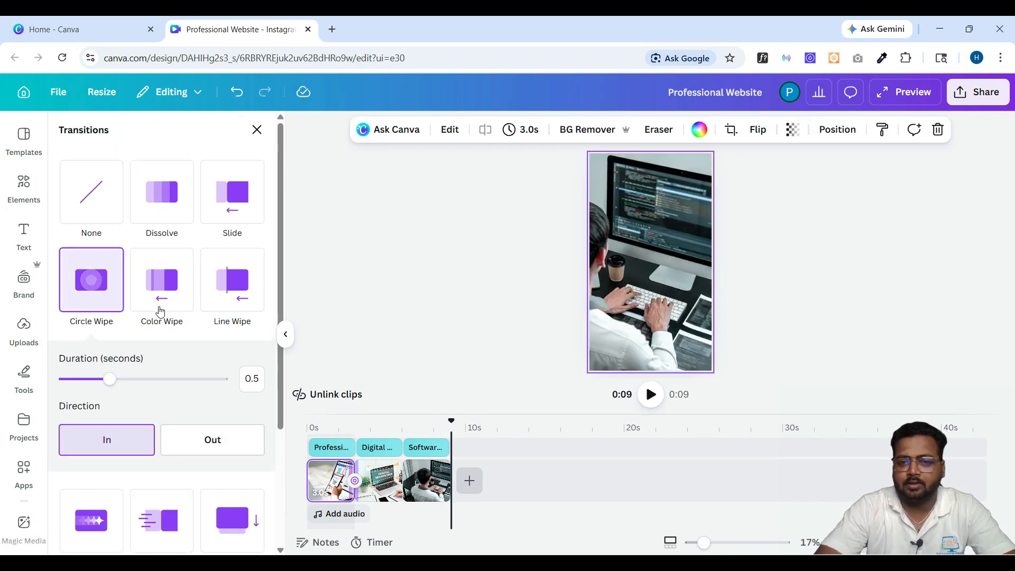
click(655, 396)
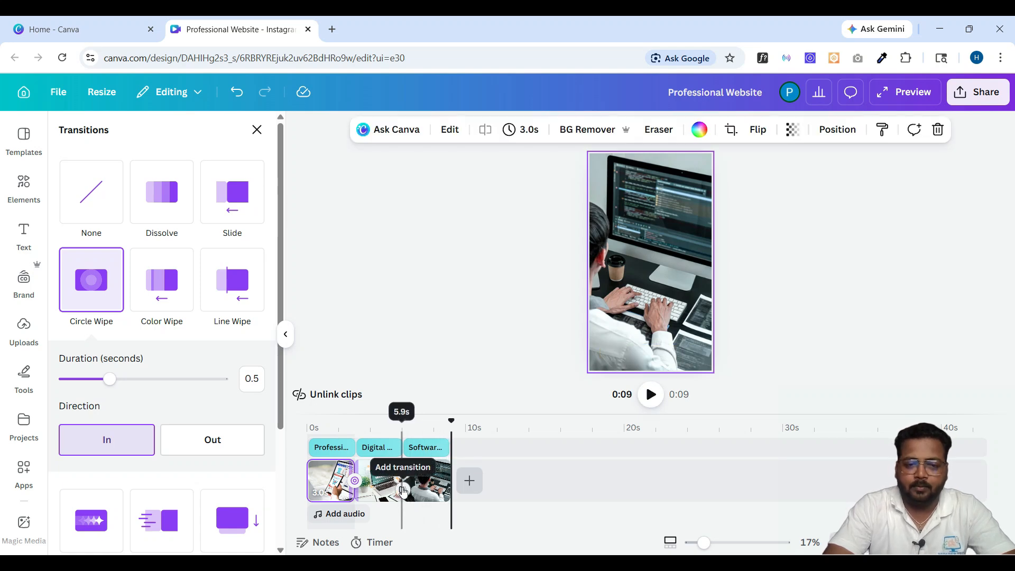
click(403, 491)
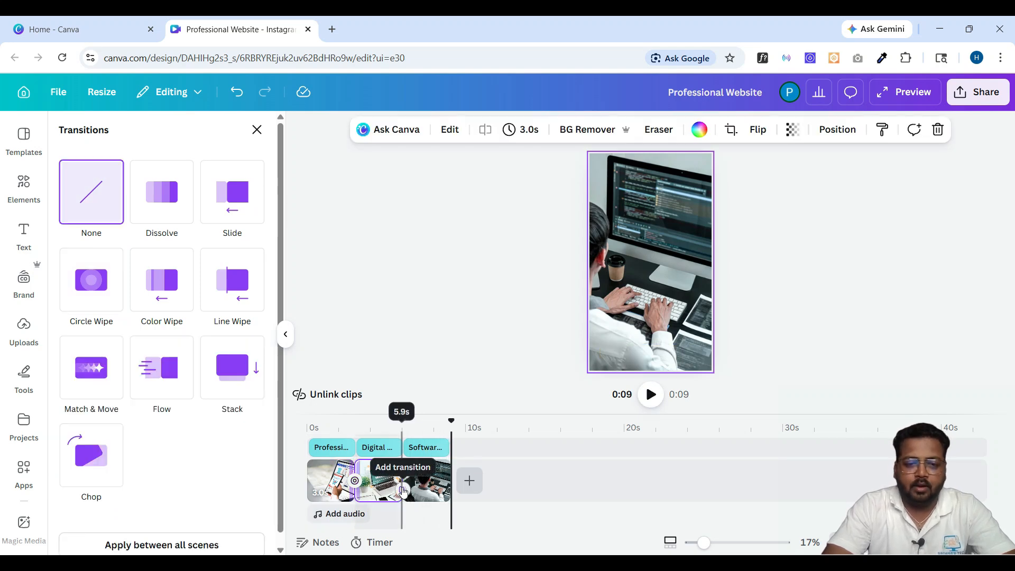
click(97, 376)
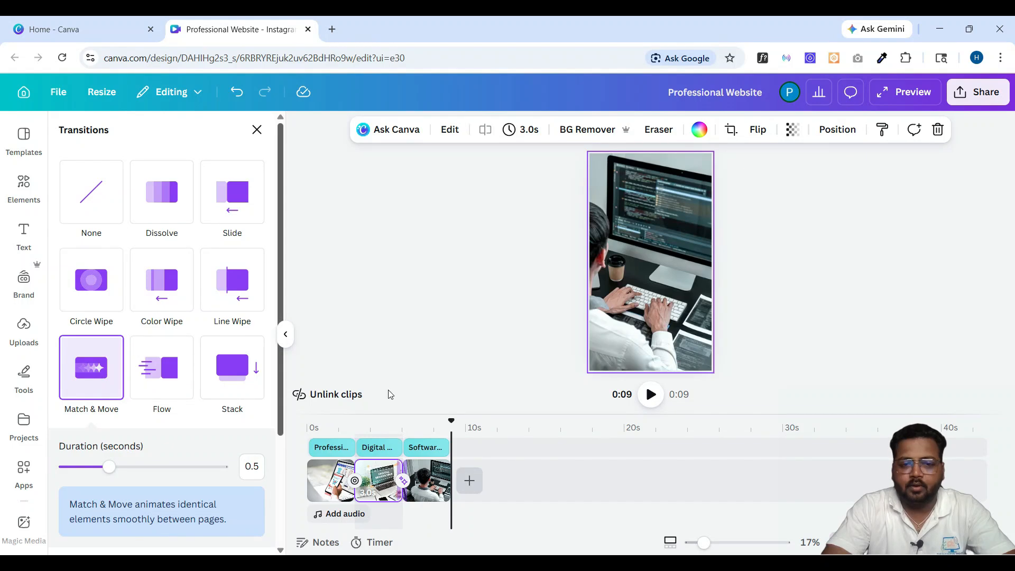
drag(453, 423, 297, 432)
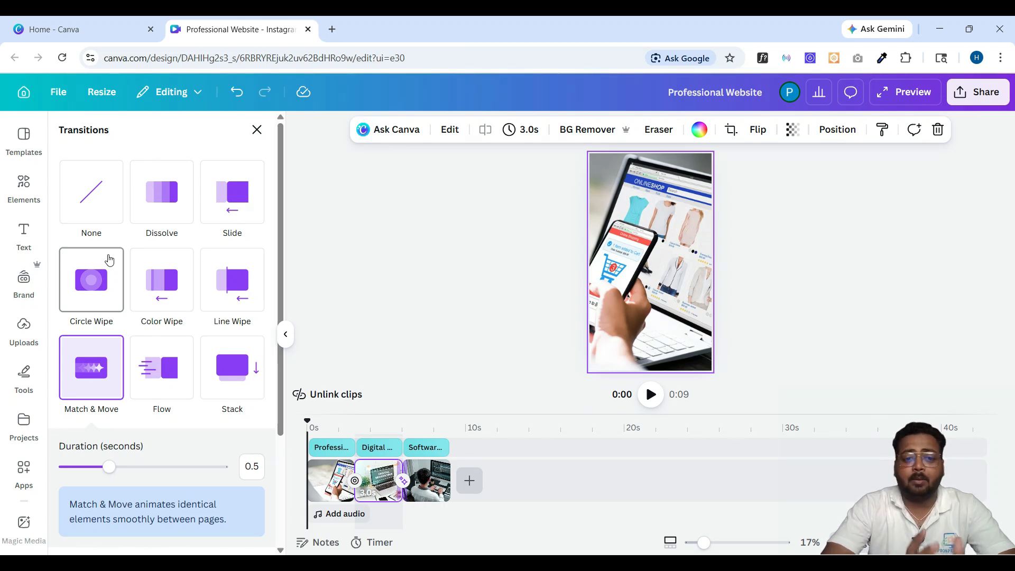
- Search the elements library for "services provided"
click(22, 198)
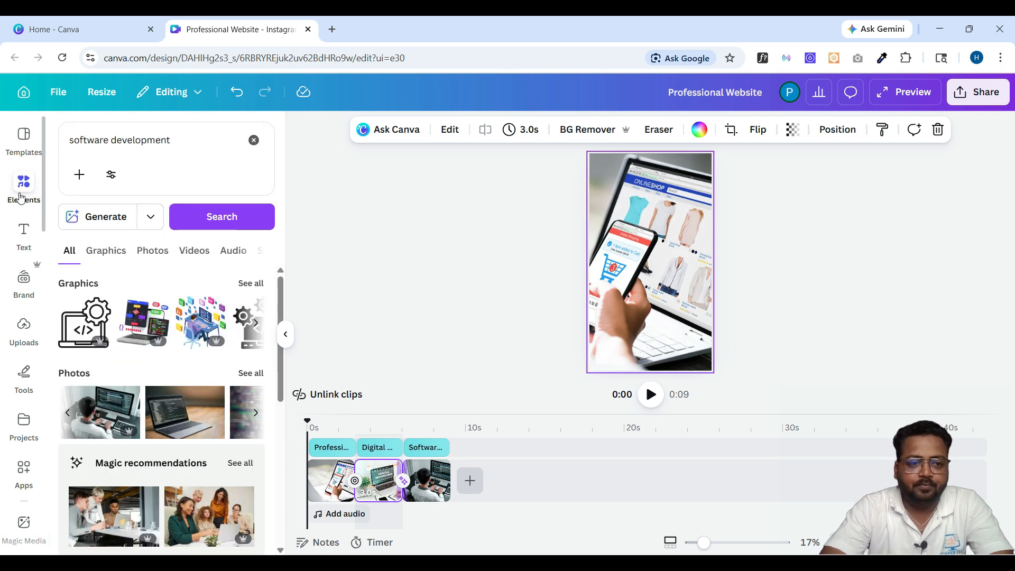
click(254, 141)
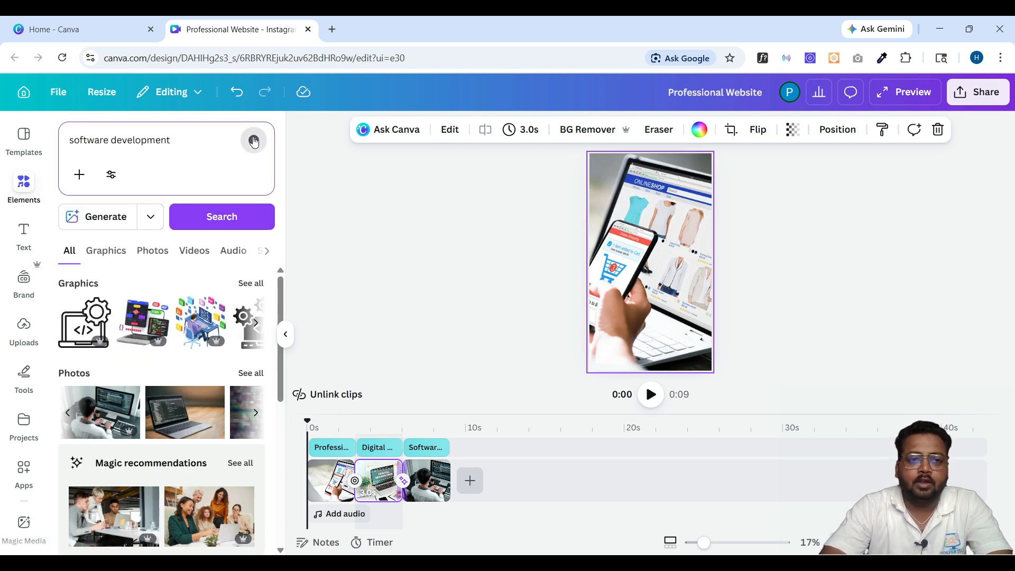
click(203, 145)
text(se)
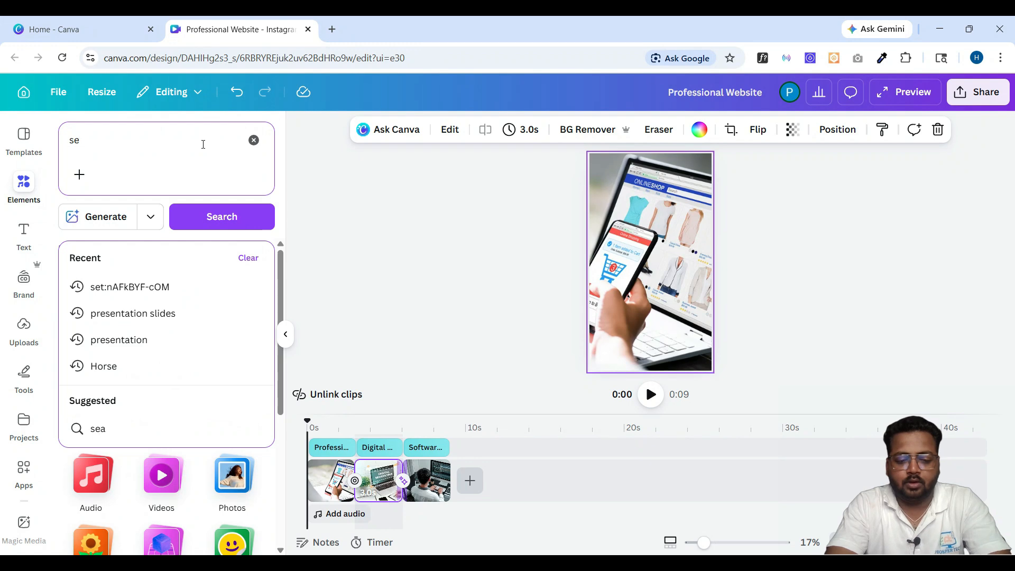
text(rvices pr)
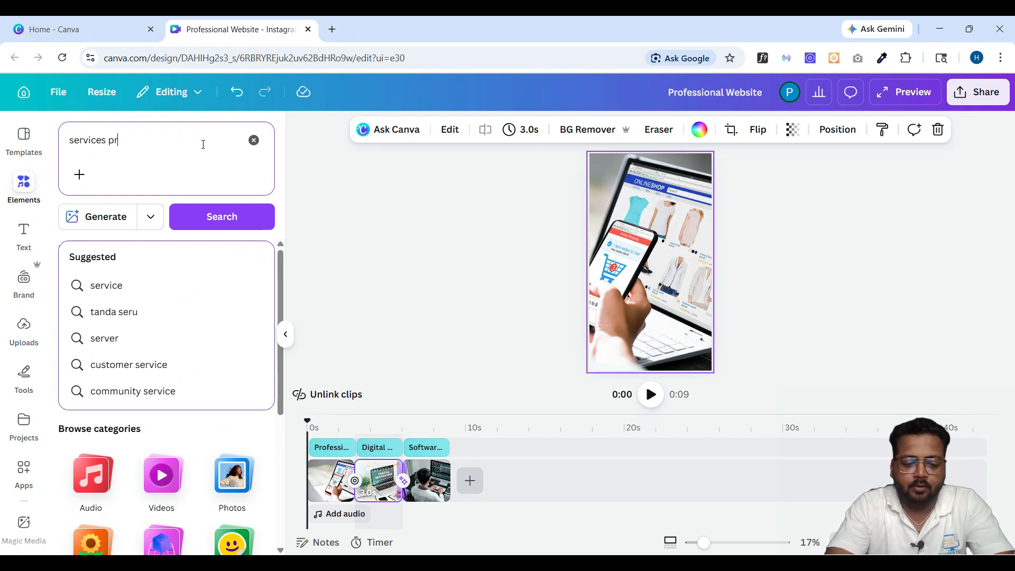
text(ovided)
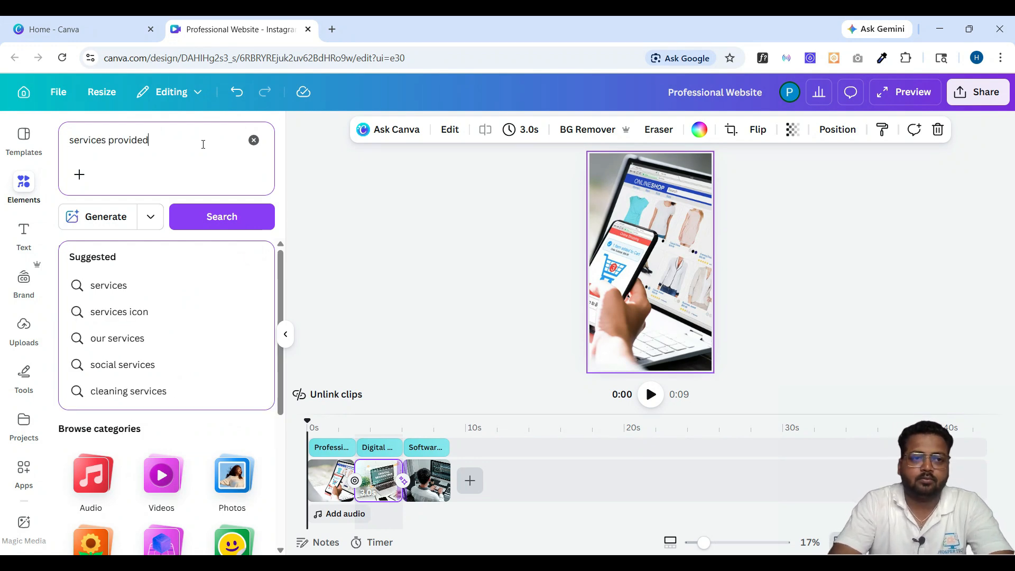
key(Return)
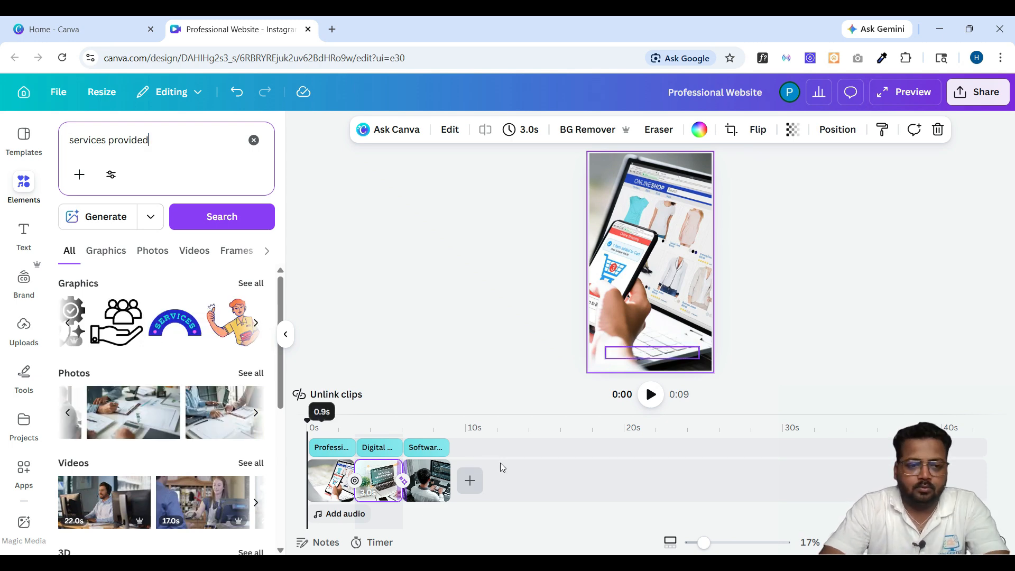
- Add a blank clip, place it at the beginning of the reel, and shorten it to 2.0 seconds
click(470, 480)
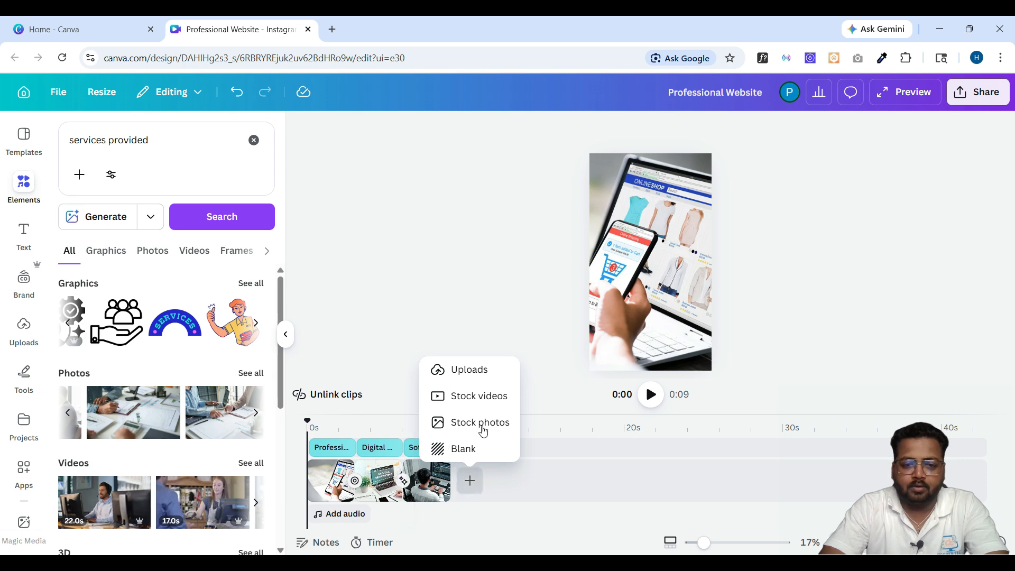
click(467, 450)
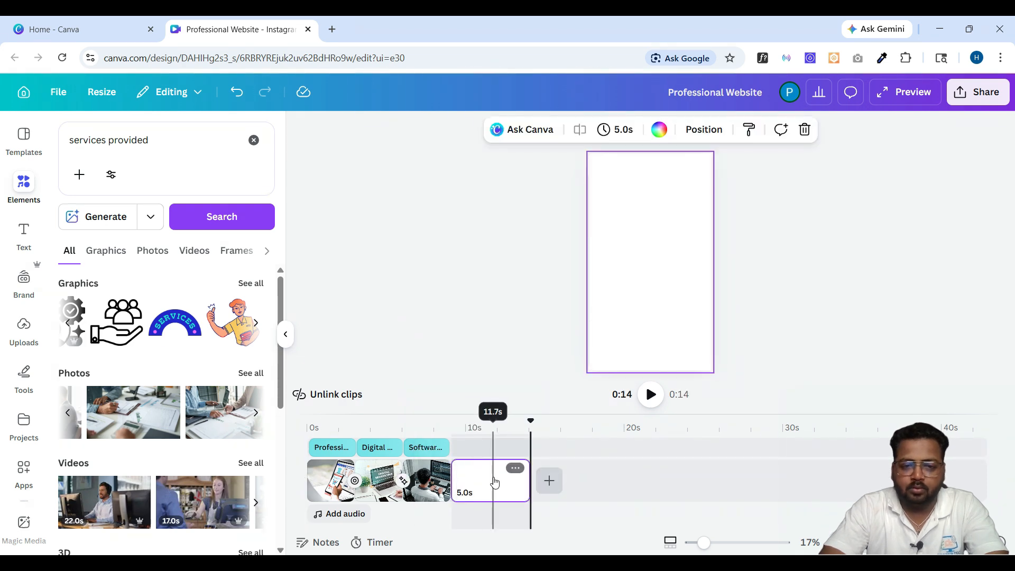
drag(354, 469, 313, 480)
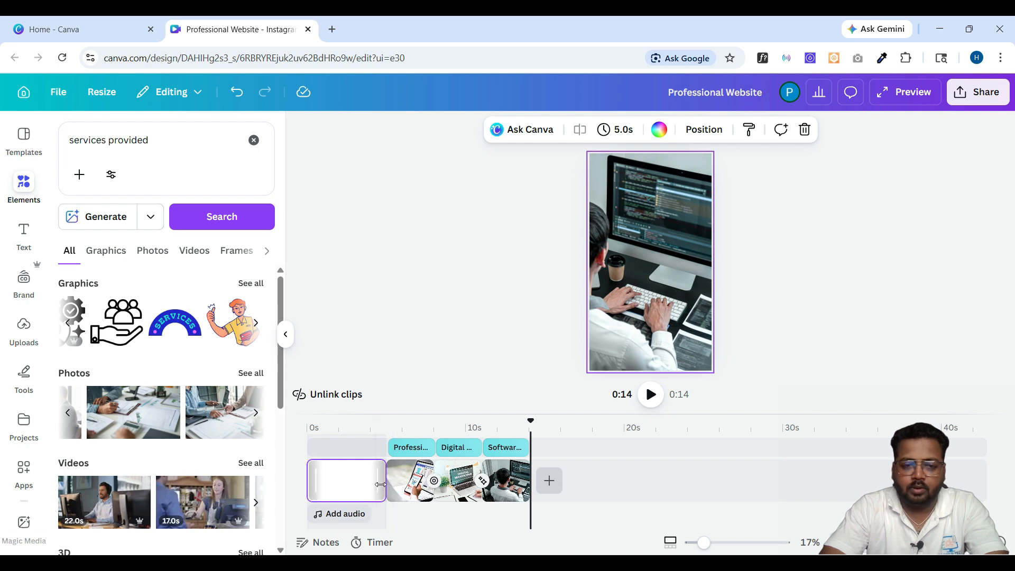
drag(381, 484, 334, 479)
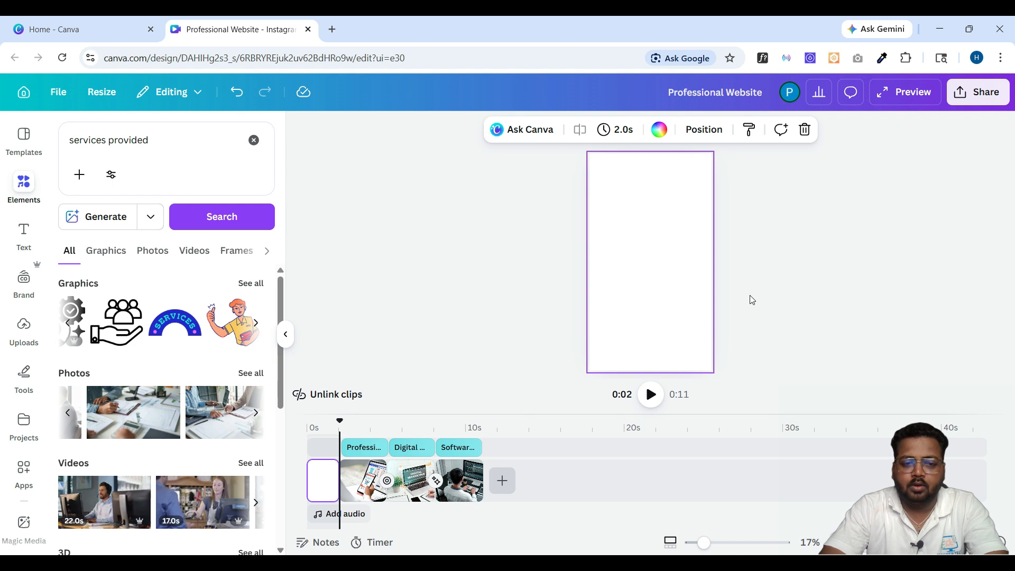
click(791, 279)
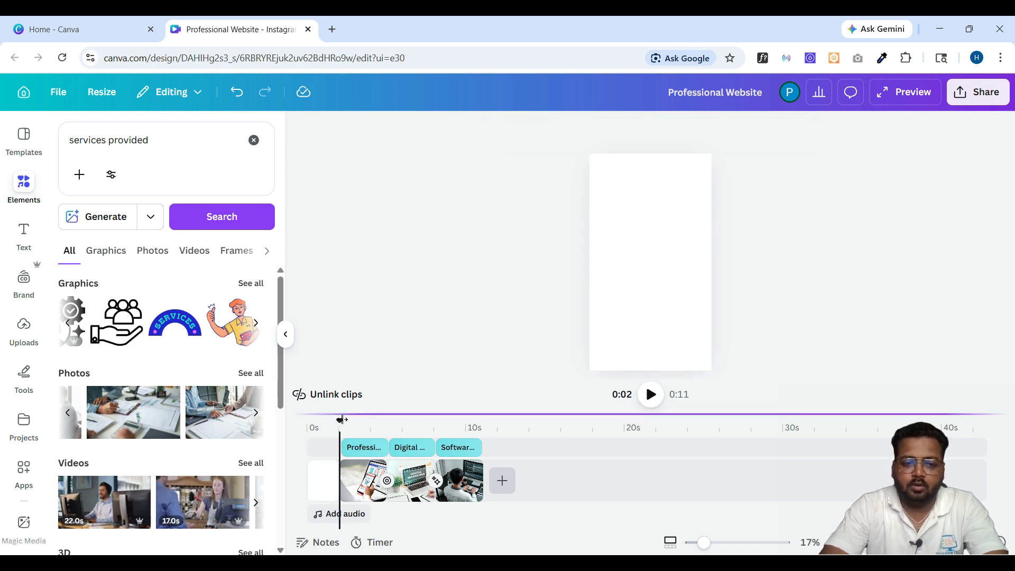
- Fill the blank opening clip's background with the default linear gradient from #a6a6a6 to #ffffff at 90°
click(307, 431)
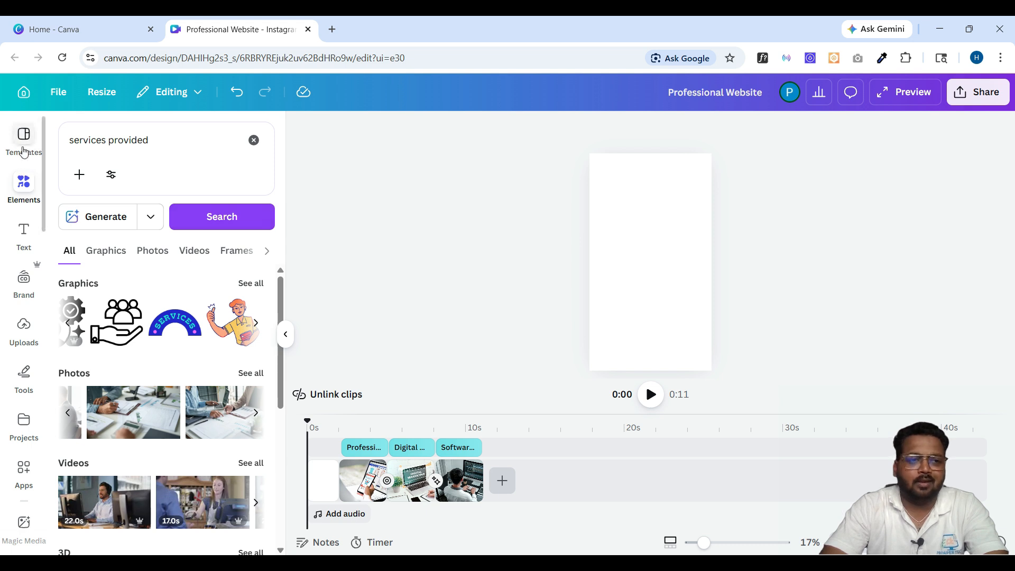
click(24, 233)
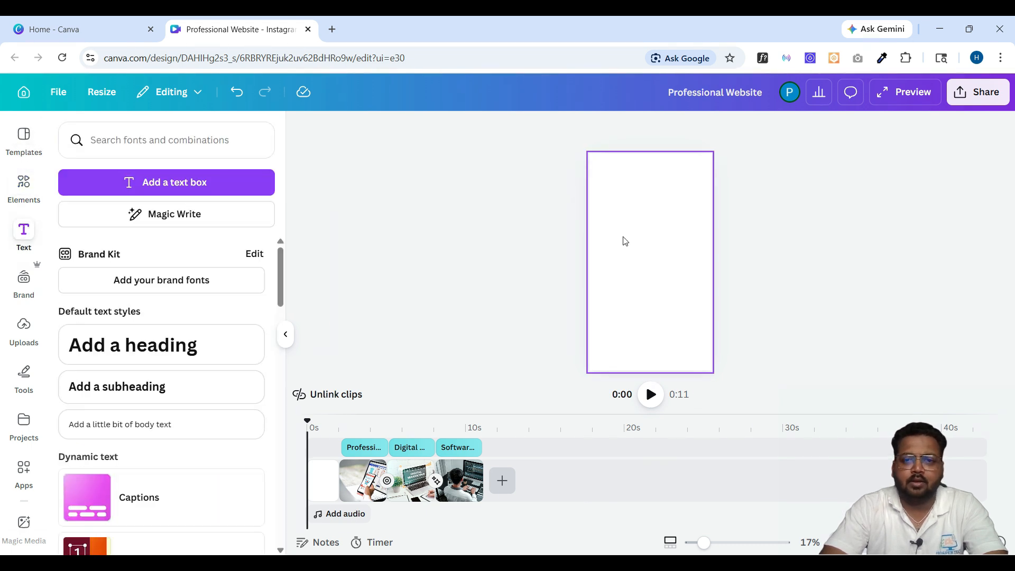
click(661, 233)
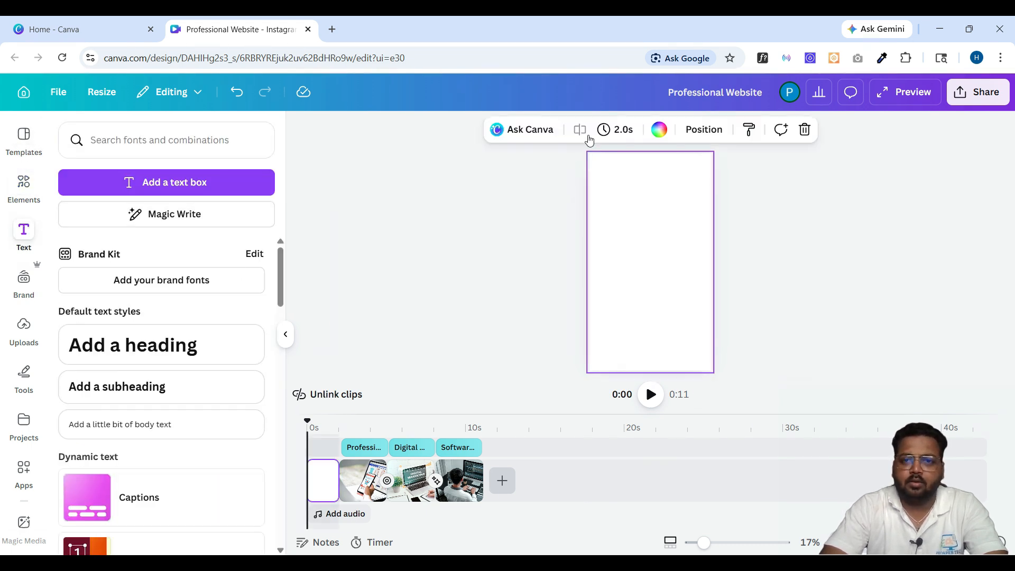
click(660, 139)
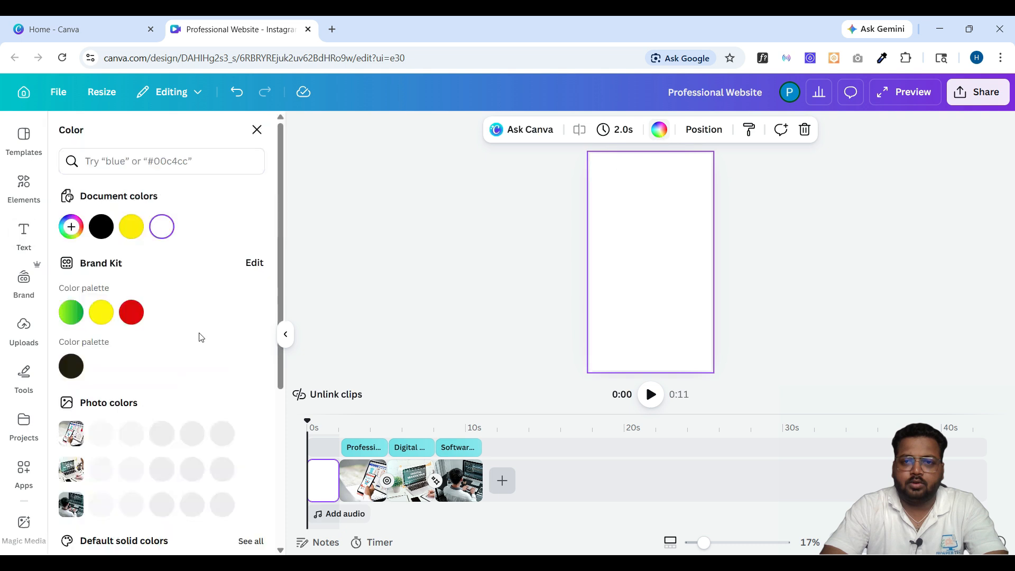
scroll(164, 437, down, 5)
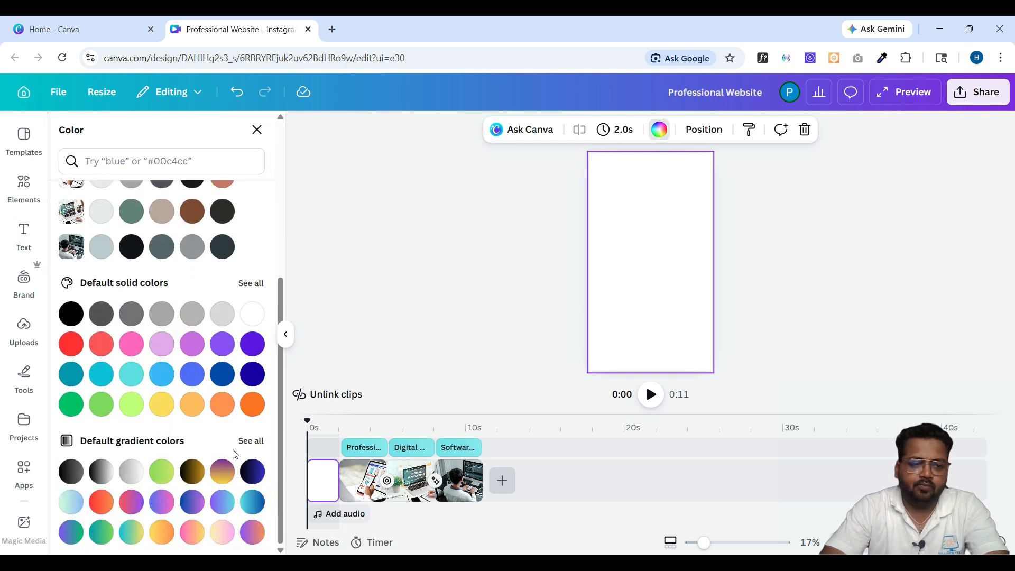
click(221, 531)
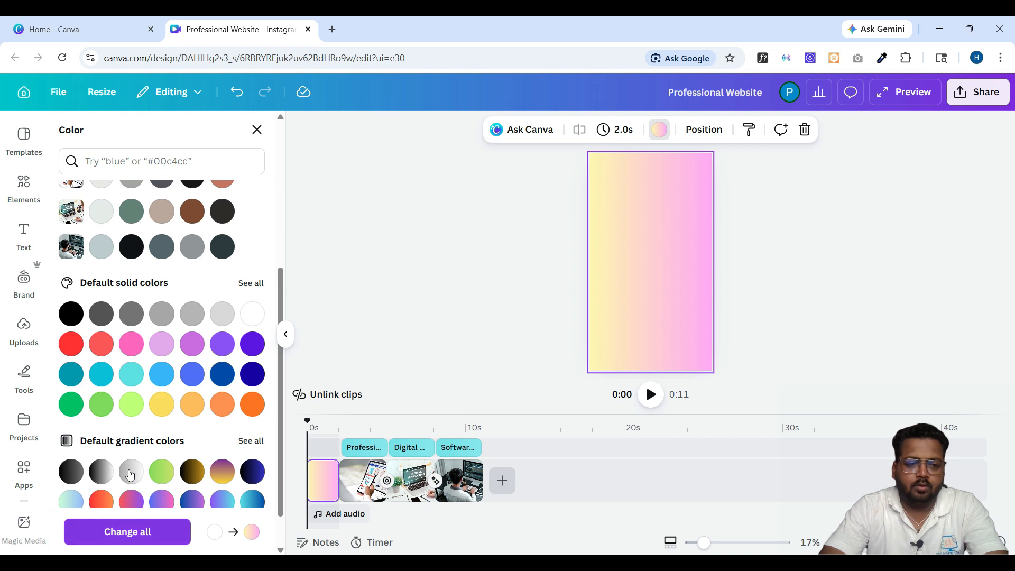
click(160, 471)
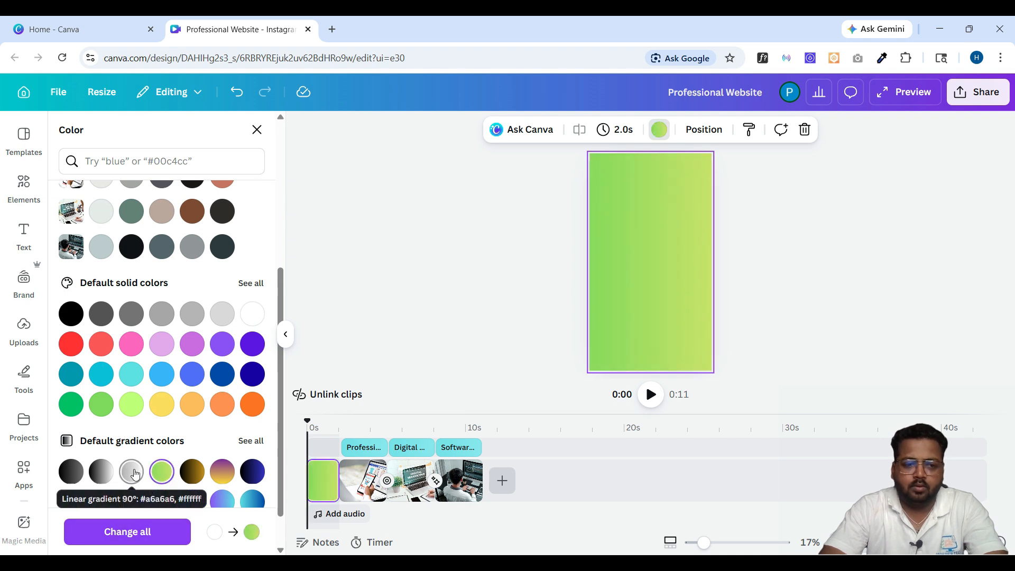
click(136, 474)
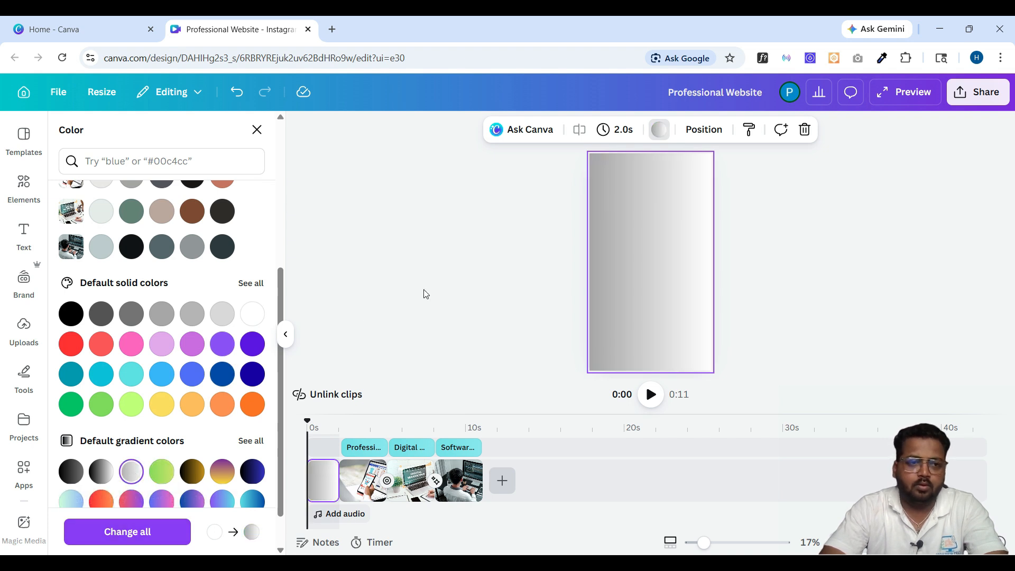
- Place the uploaded PT monitor logo on the opening clip, starting at 0 seconds and lasting 2.0 seconds
click(27, 328)
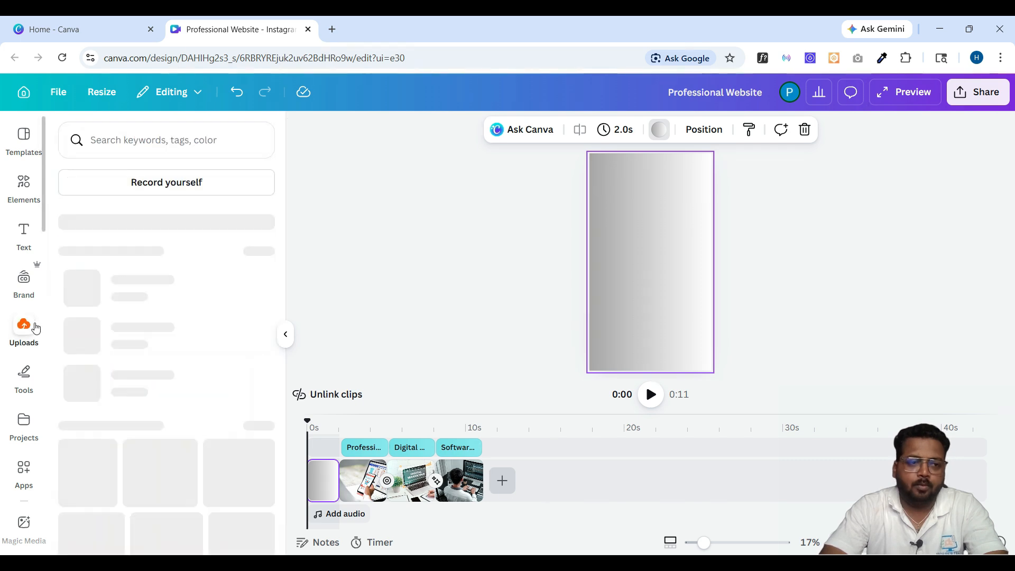
drag(210, 384, 637, 264)
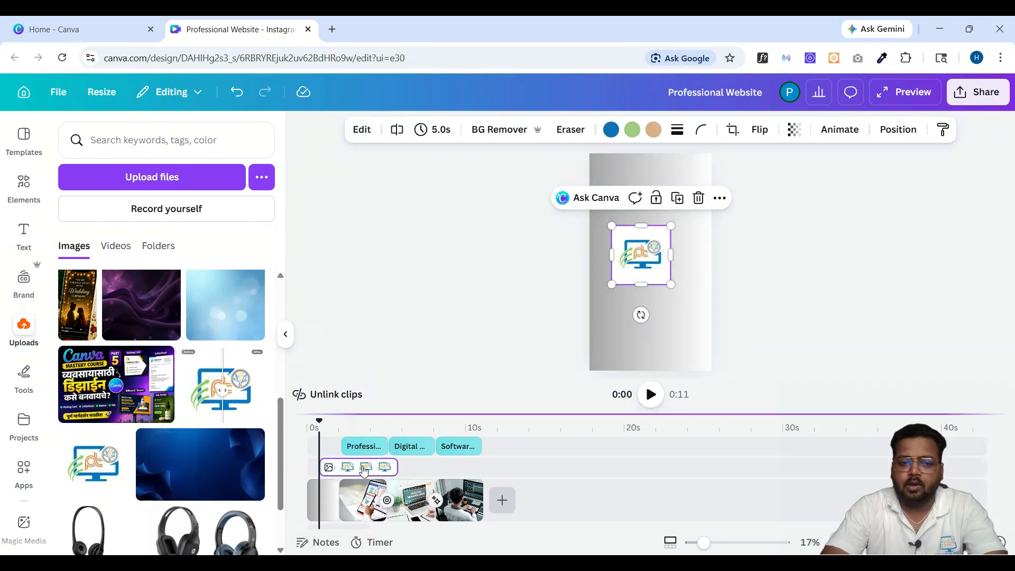
drag(350, 467, 338, 467)
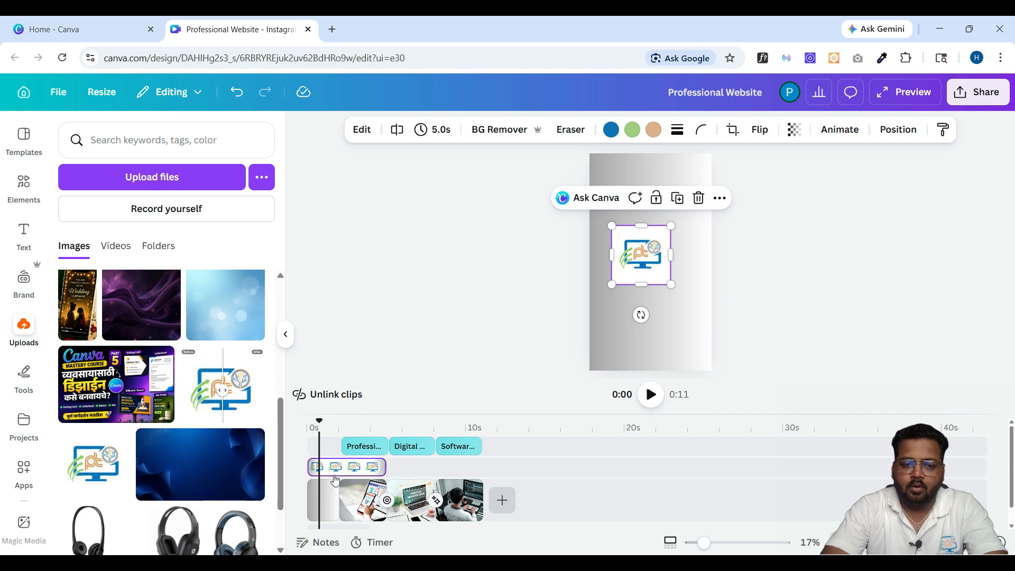
drag(384, 467, 333, 473)
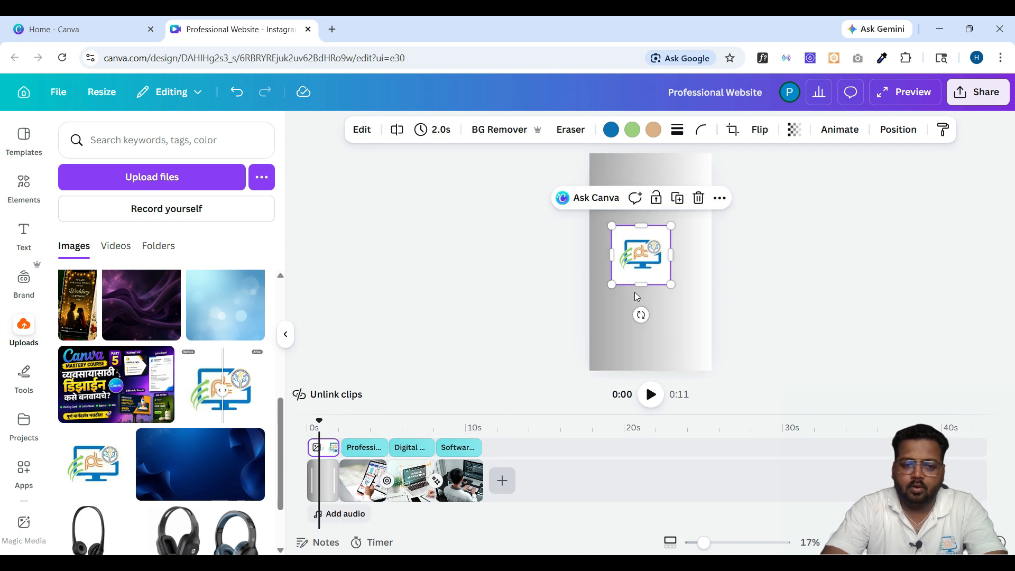
- Remove the logo's white background, enlarge the logo slightly and centre it near the top of the opening clip
click(486, 132)
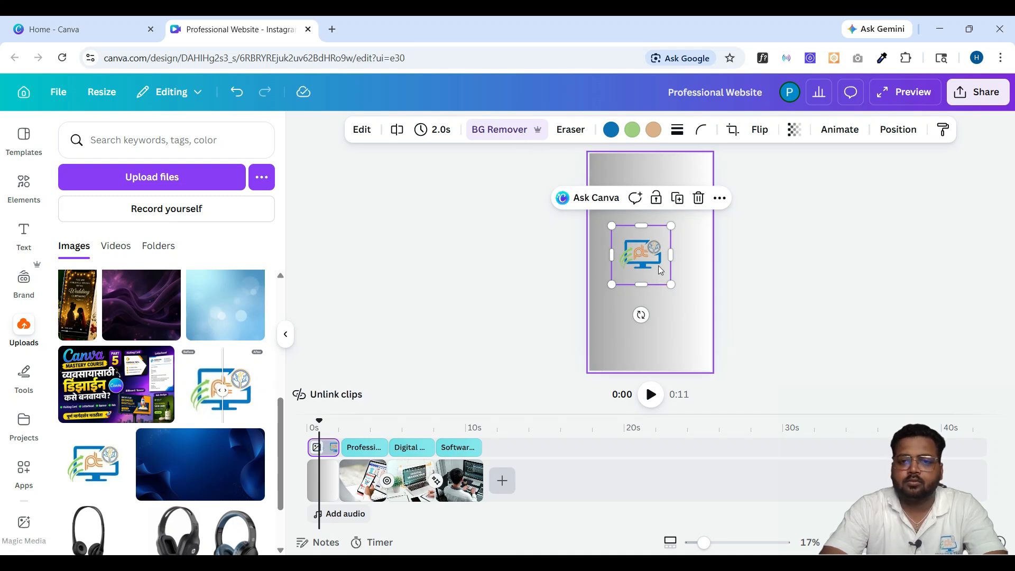
drag(689, 217, 668, 197)
click(791, 296)
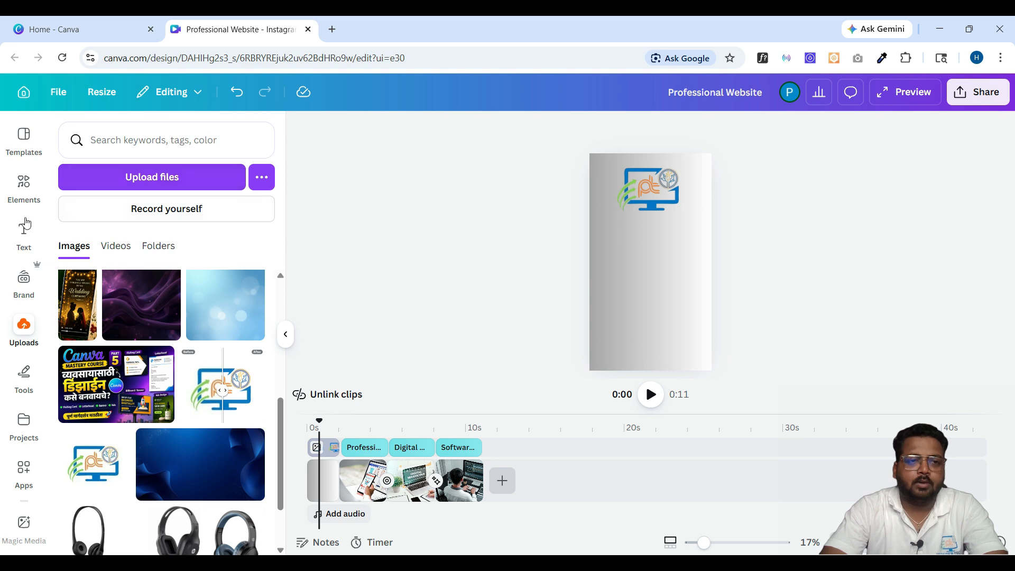
- Add the text "PRosper Tech" centred just below the logo and enlarge it to about size 85.8
click(23, 241)
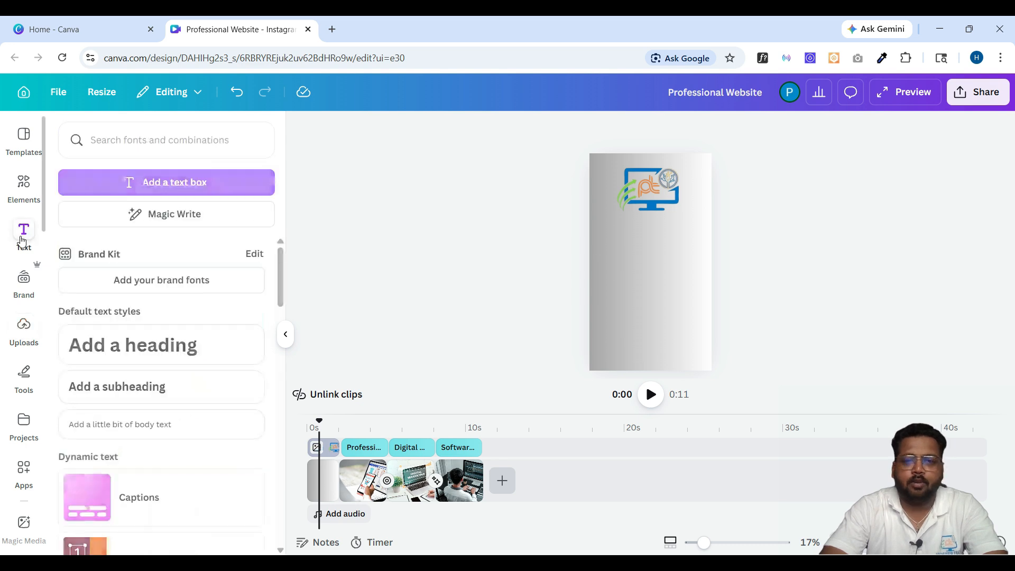
click(163, 186)
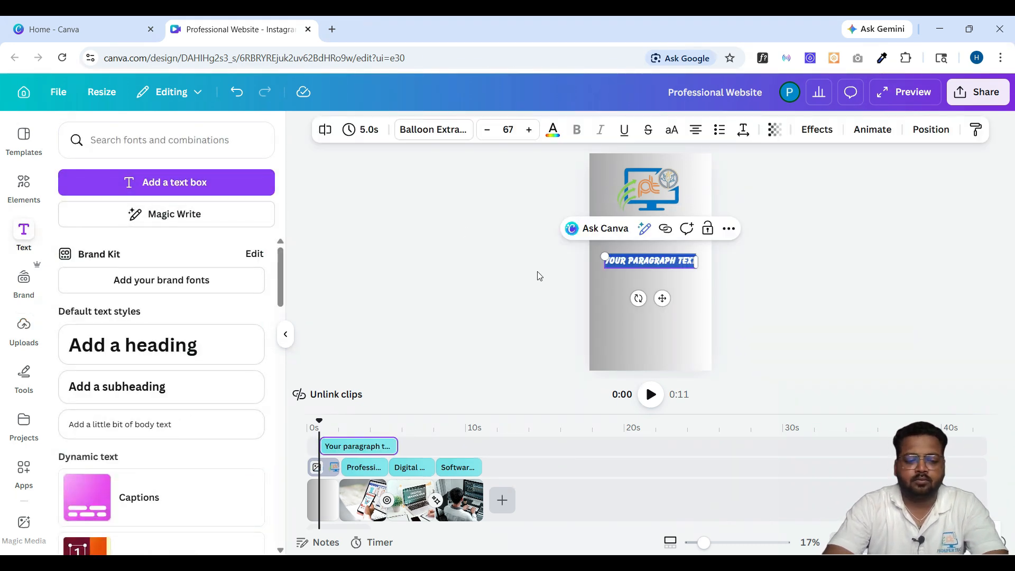
text(PRosper Tech)
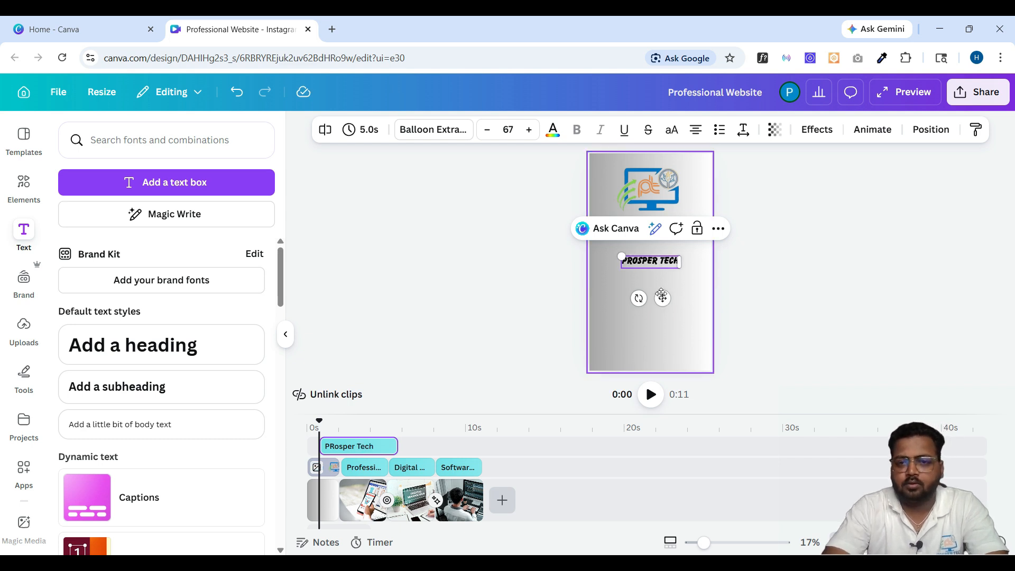
drag(663, 298, 662, 262)
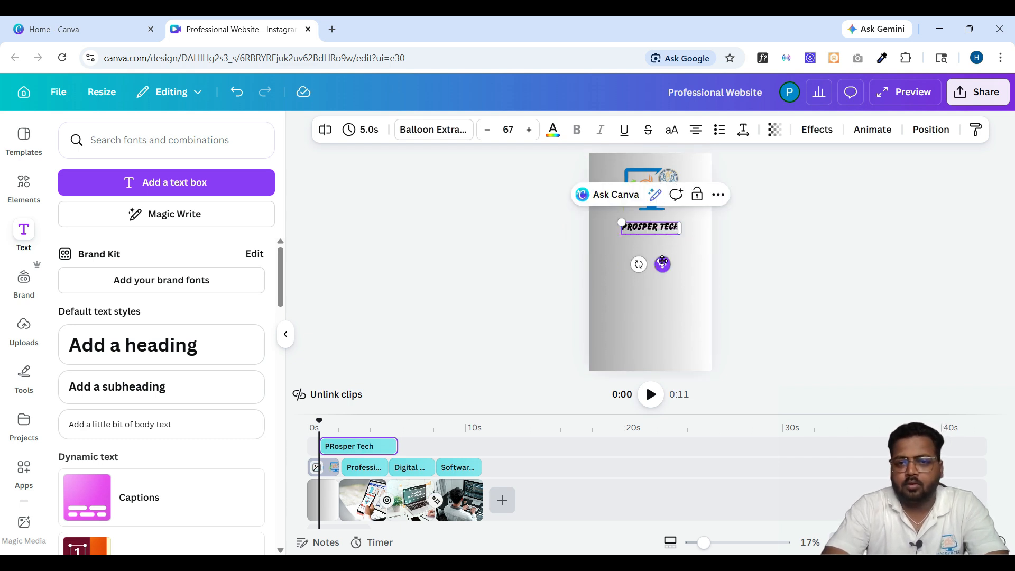
drag(618, 222, 606, 219)
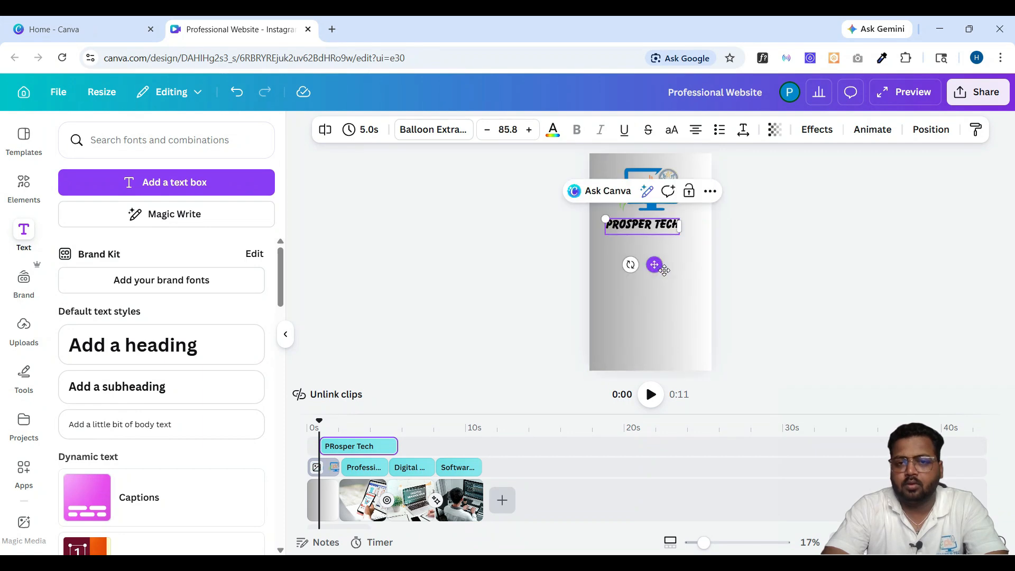
drag(665, 270, 666, 270)
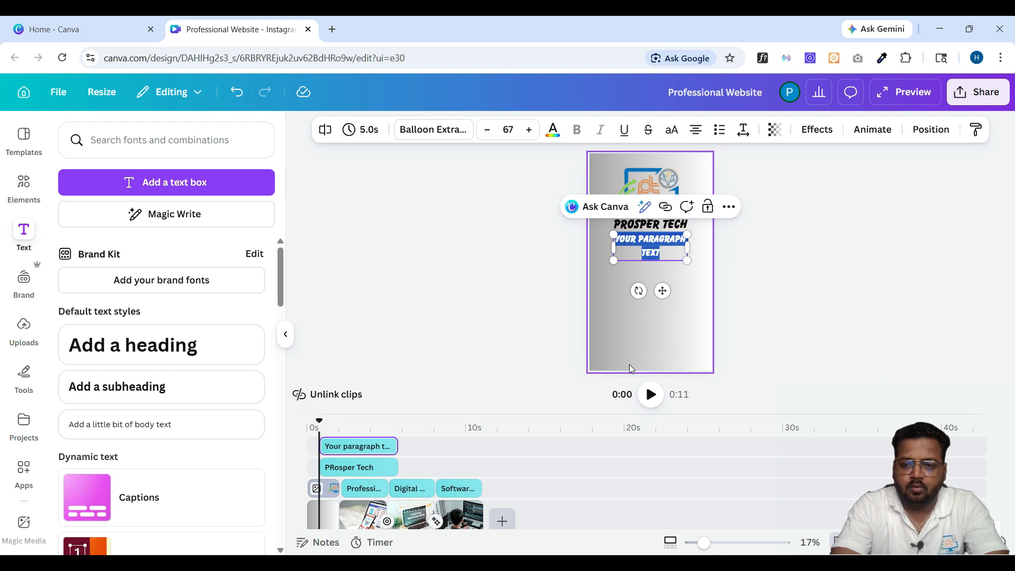
- Enter "कोणत्या सेर्विसिस पुरविते" in a second text box, enlarge it to about size 112 and centre it below the company name
text(k)
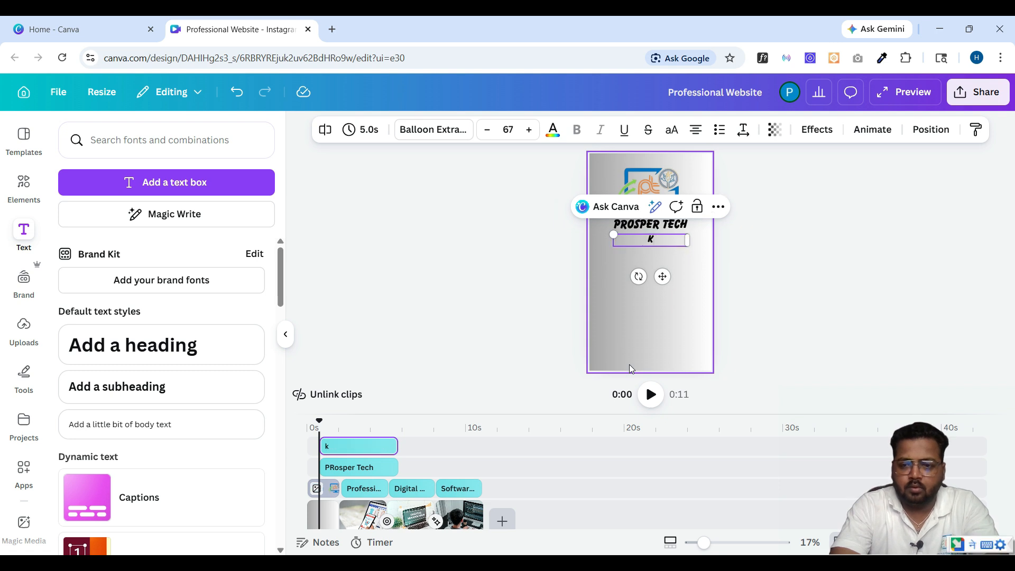
key(BackSpace)
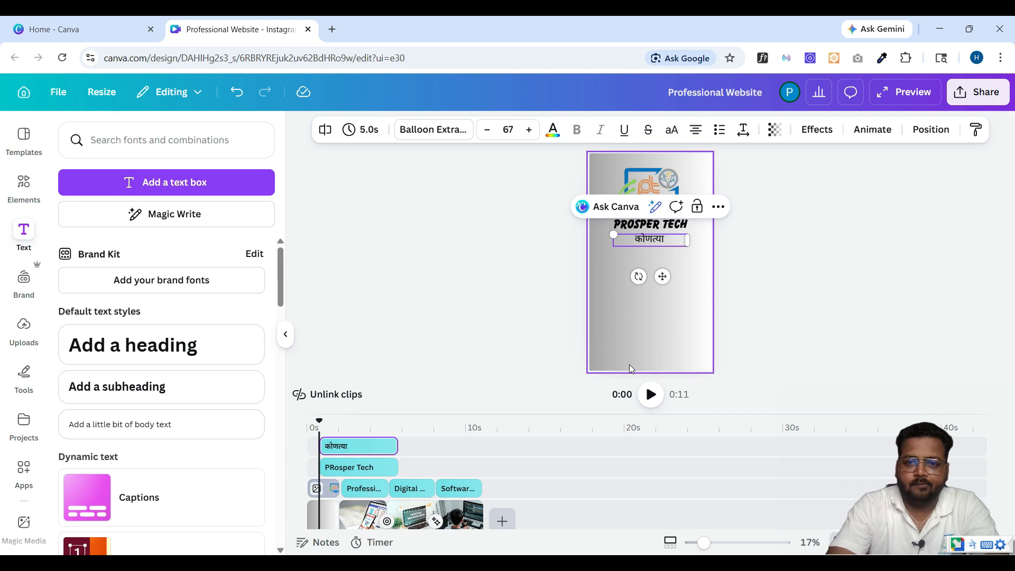
text(services)
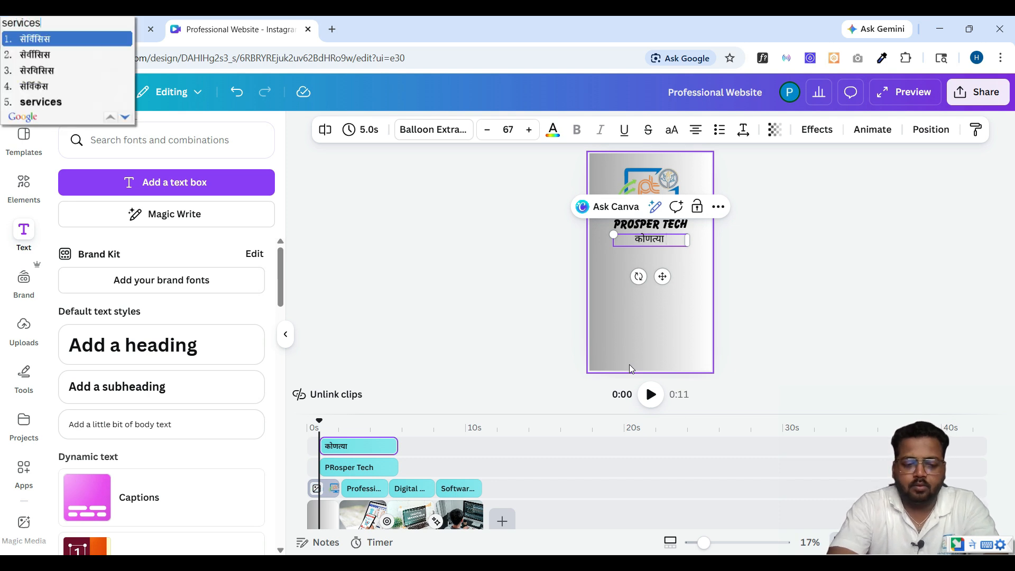
key(space)
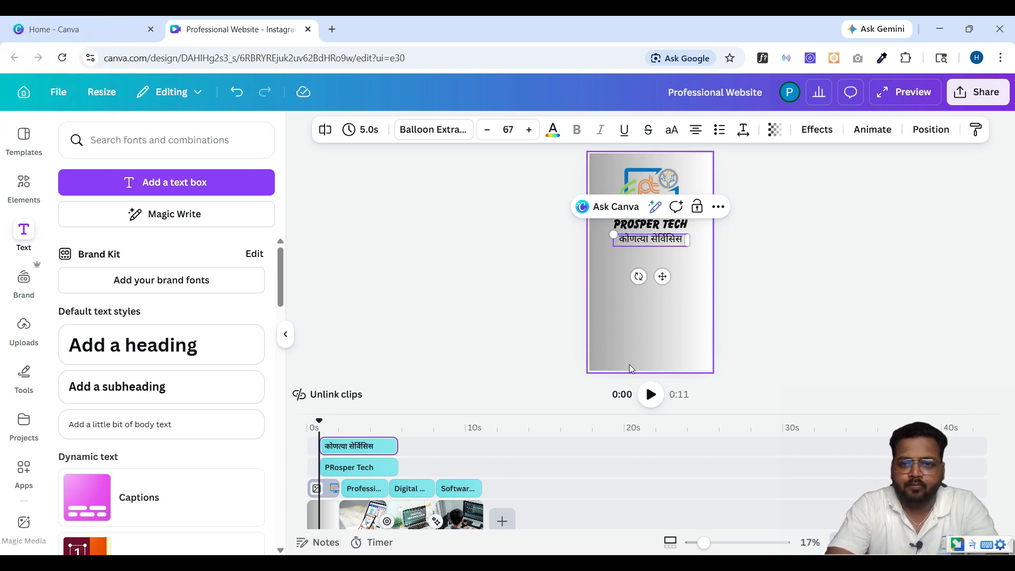
text(purvite)
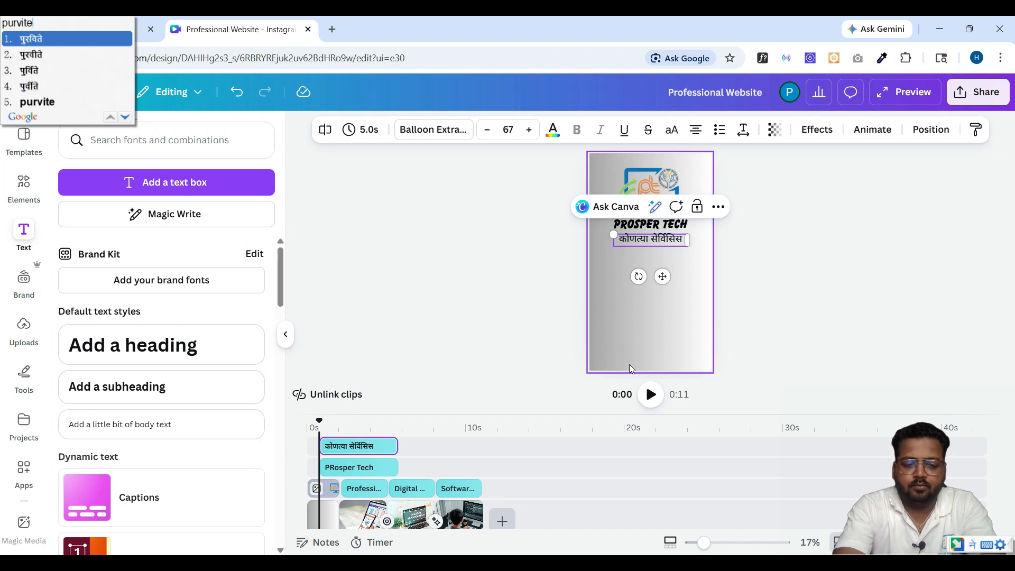
key(Return)
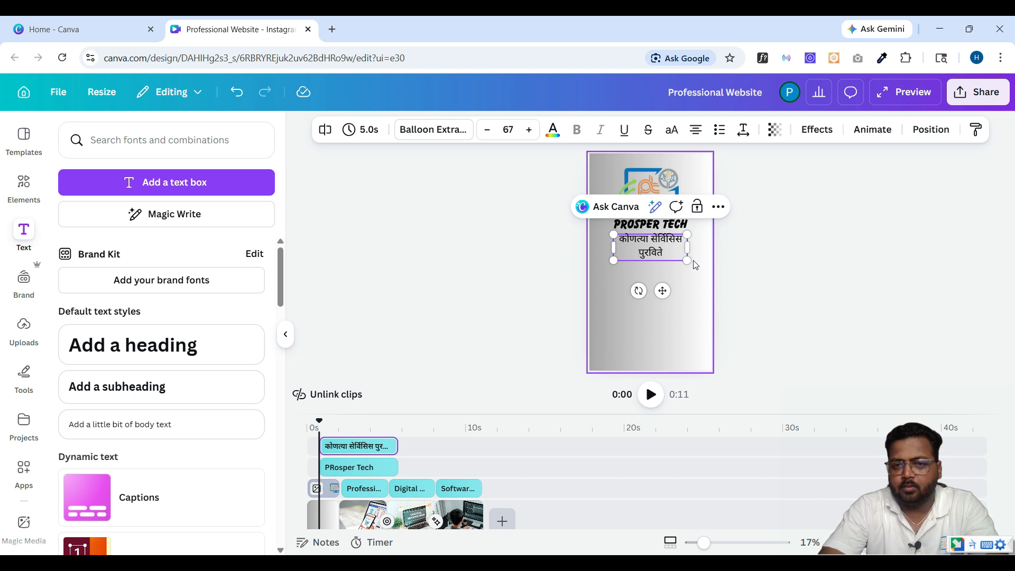
drag(687, 260, 734, 314)
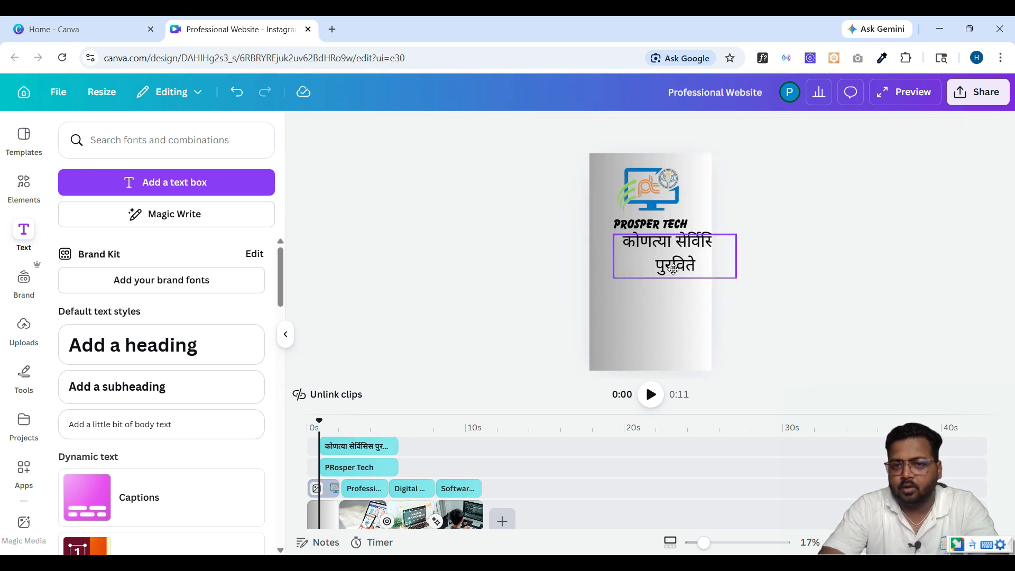
drag(691, 250, 667, 262)
click(797, 280)
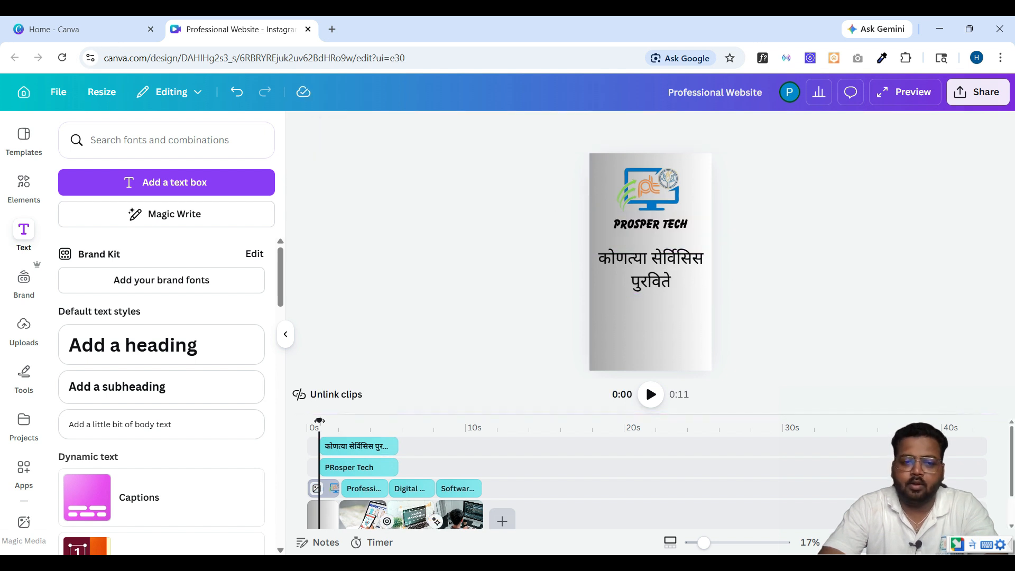
- Start both opening texts at 0 seconds, trim each to 2.1 seconds, and play the reel from the beginning
drag(318, 420, 307, 421)
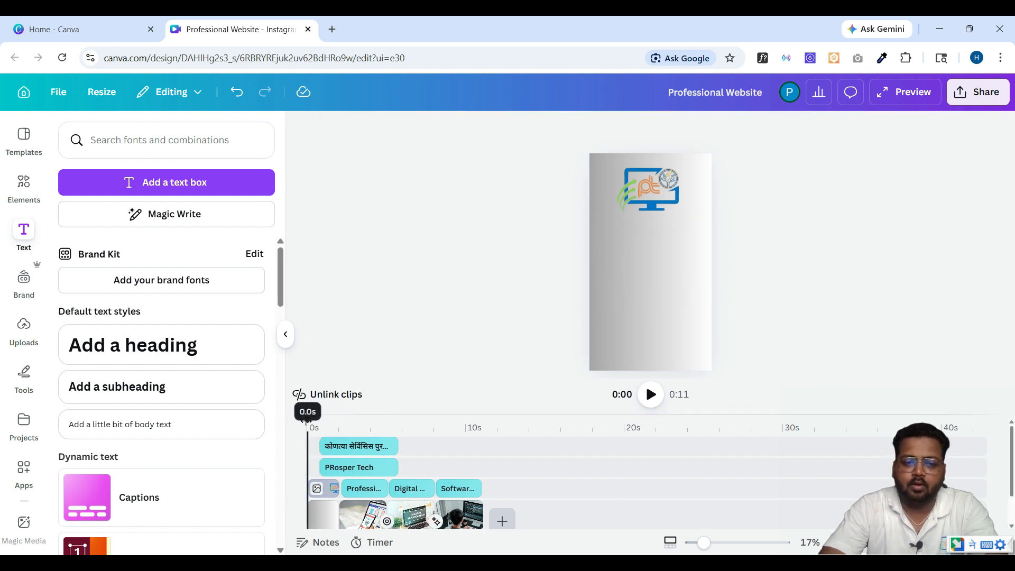
click(341, 467)
drag(362, 471, 342, 467)
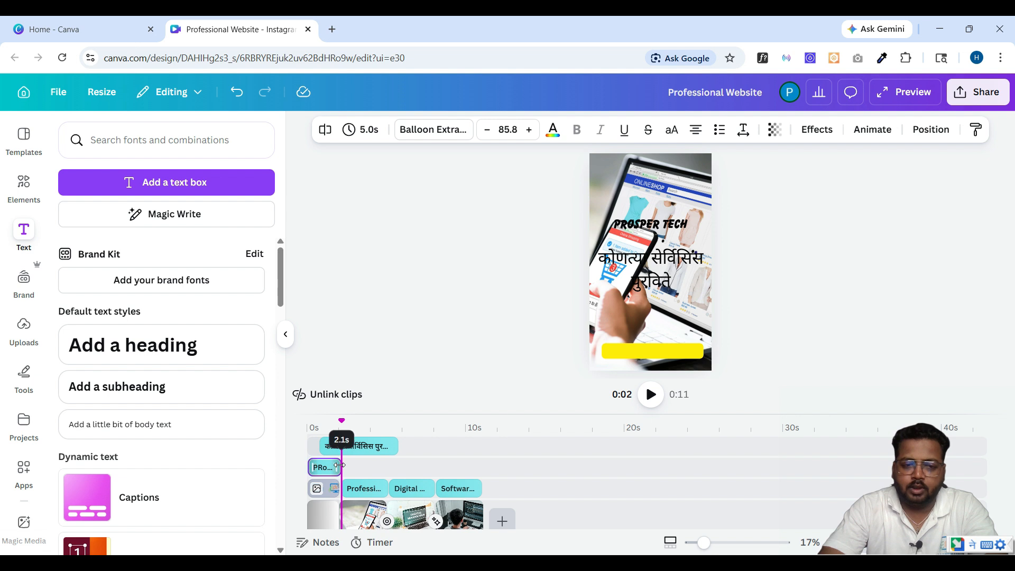
click(363, 450)
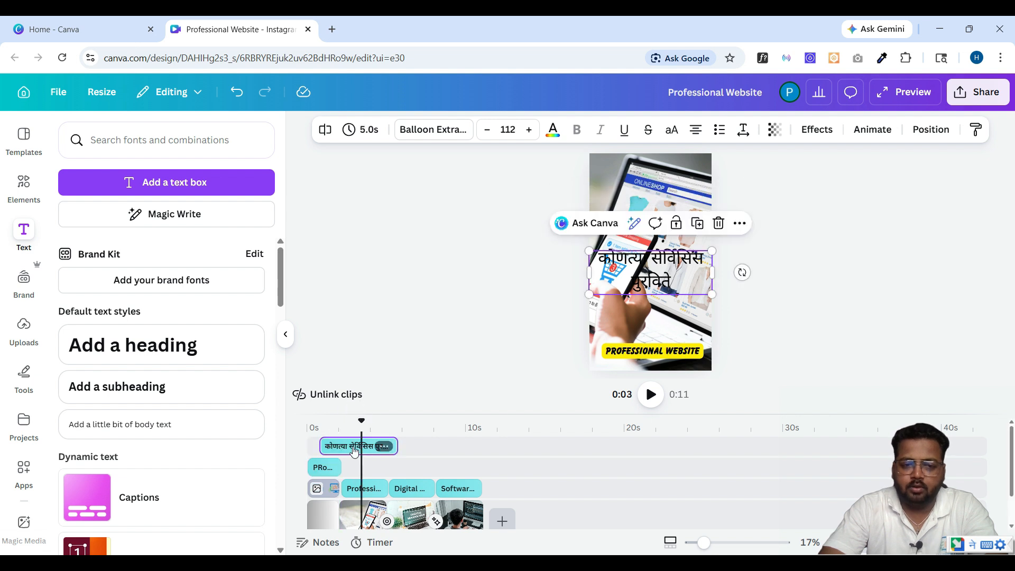
drag(363, 451, 351, 450)
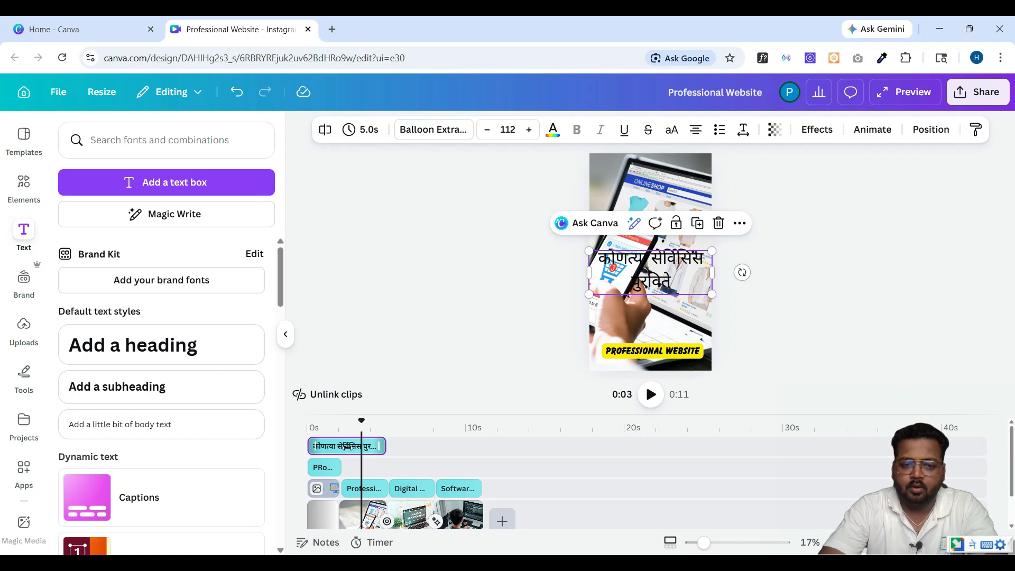
drag(385, 446, 342, 450)
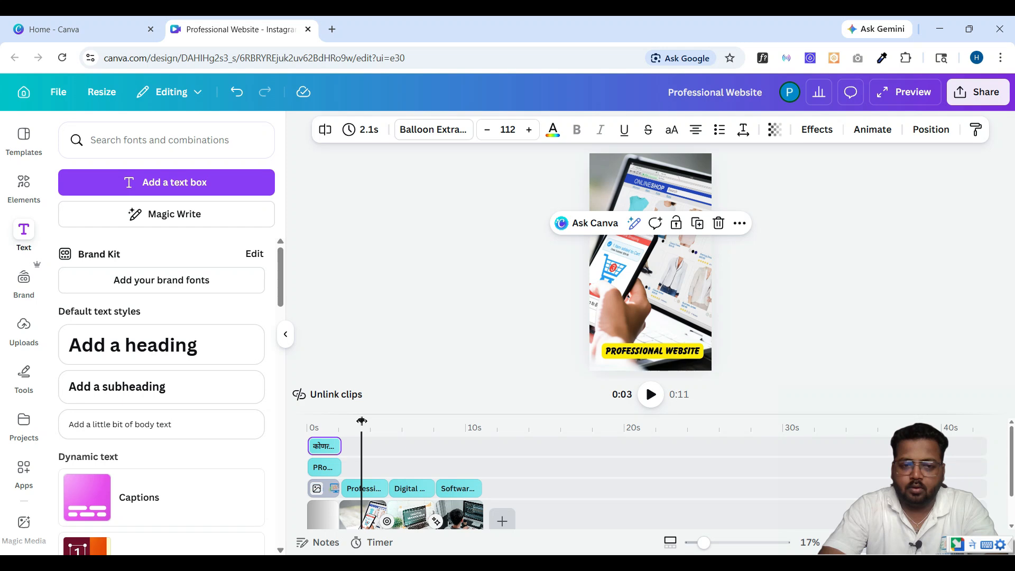
drag(361, 421, 307, 421)
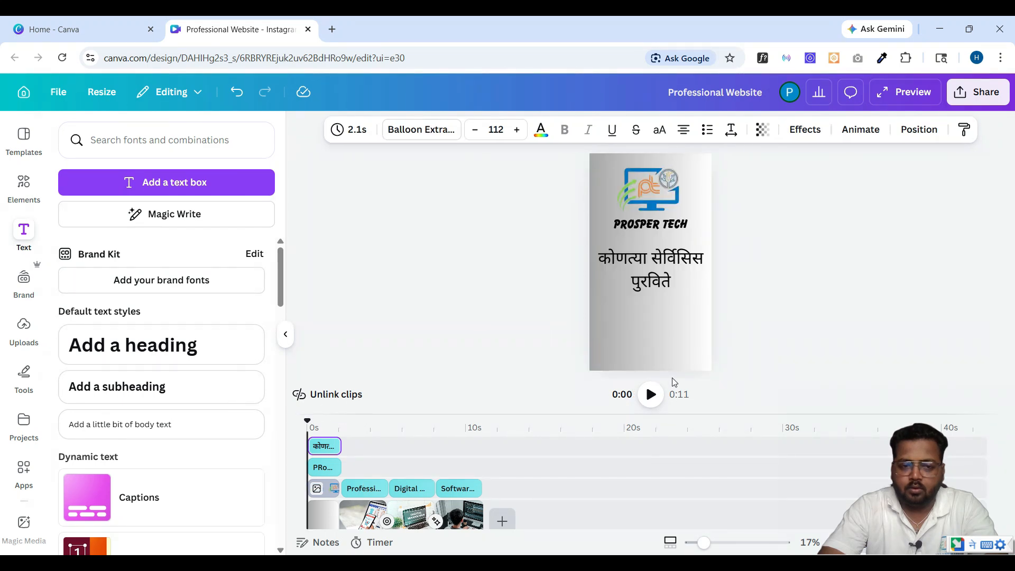
click(652, 395)
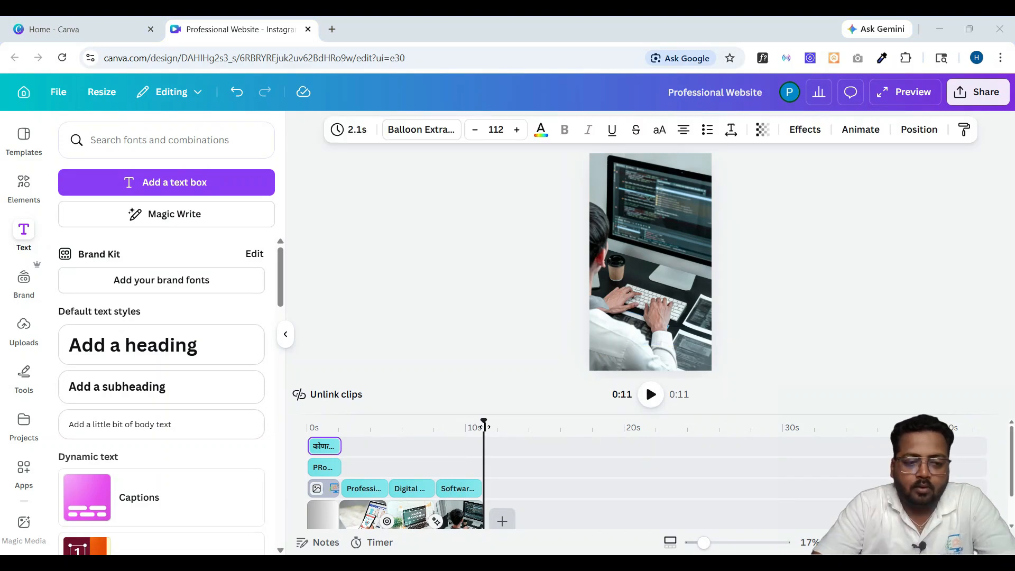
- Replay the reel from the start through the first service photo to check the opening texts' timing
drag(481, 419, 299, 421)
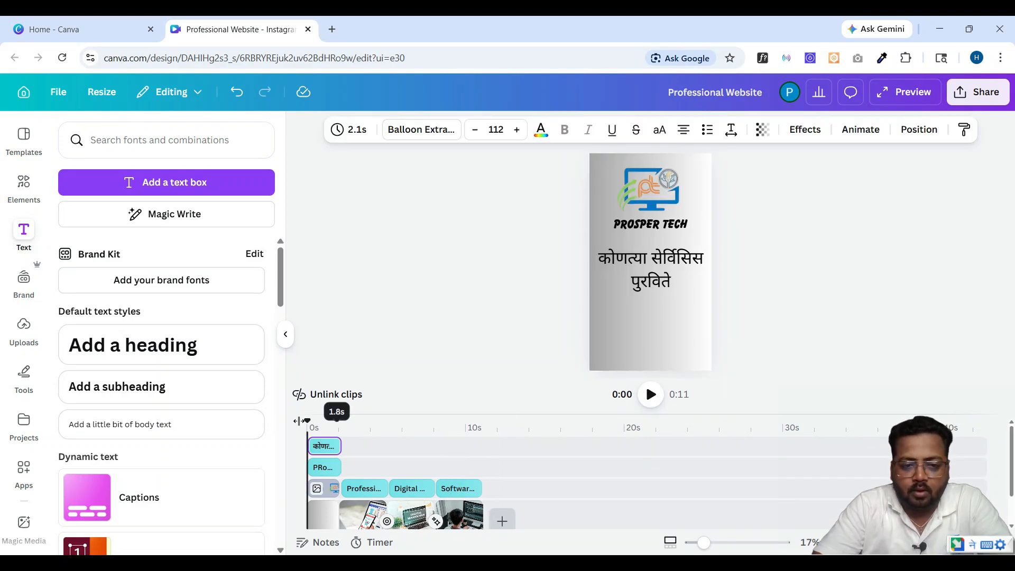
click(659, 398)
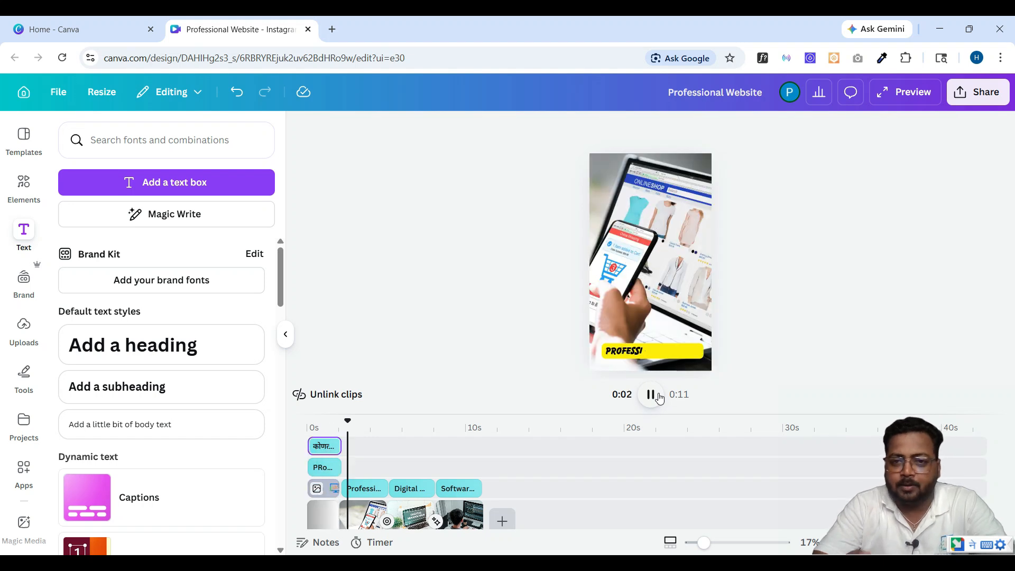
click(651, 395)
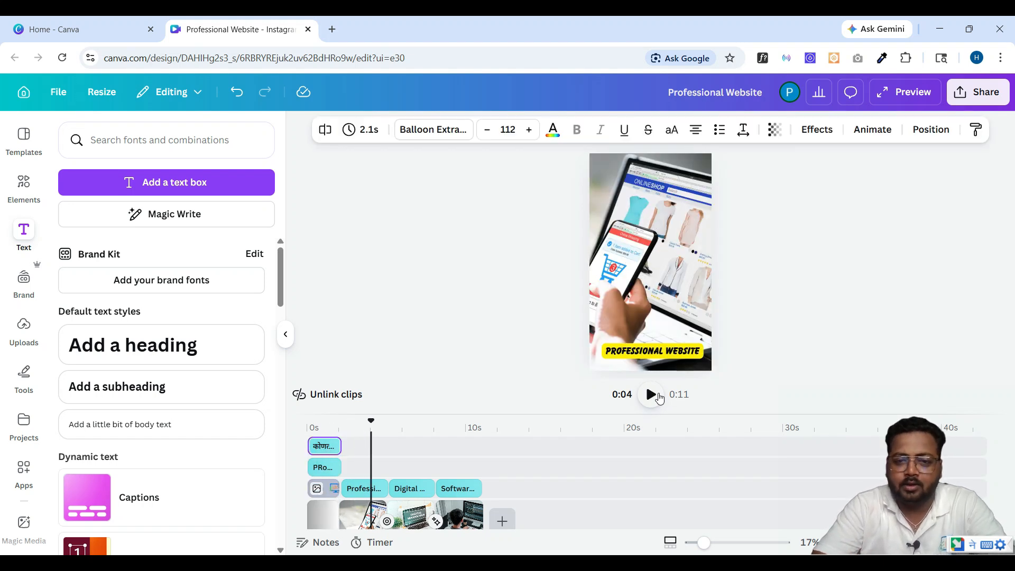
- Trim both opening texts, the company name and the Marathi line, to 2.0 seconds each
click(340, 467)
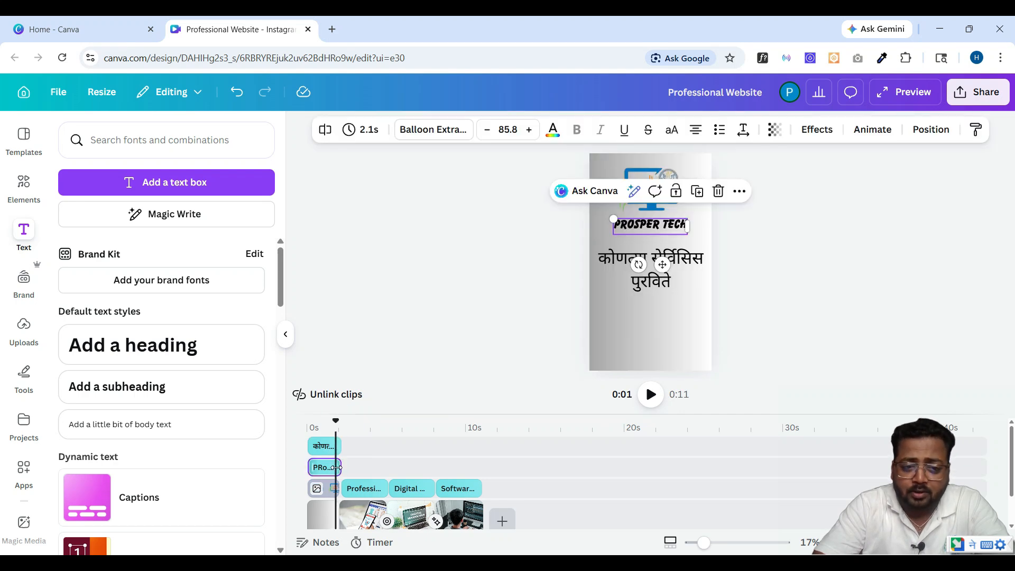
drag(336, 468, 334, 467)
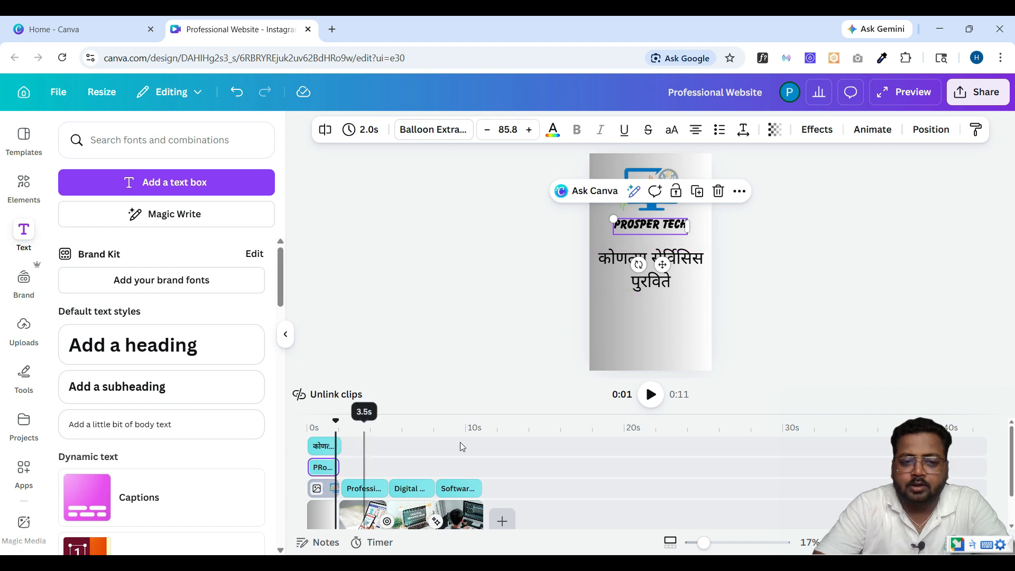
click(340, 450)
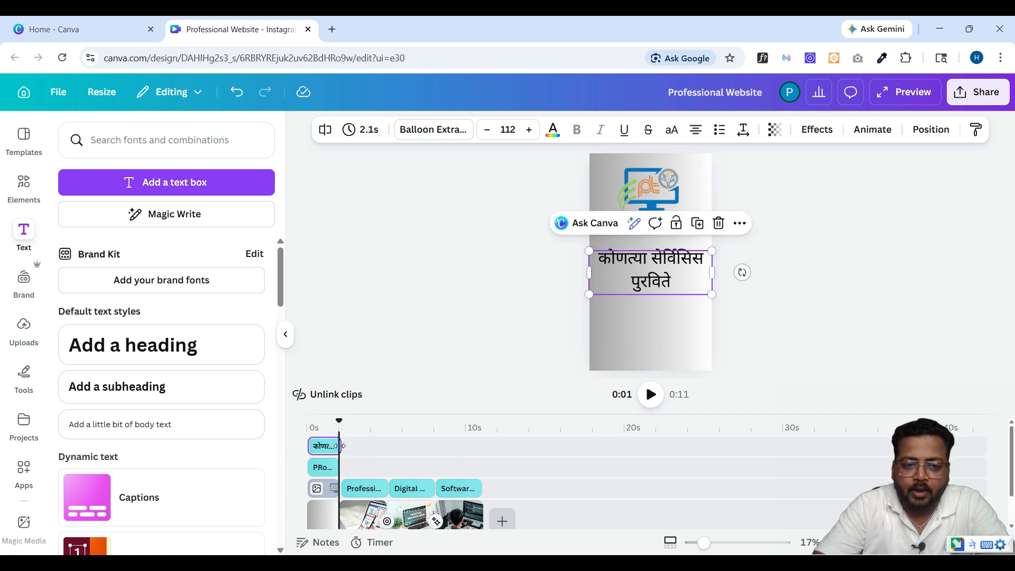
drag(338, 446, 340, 447)
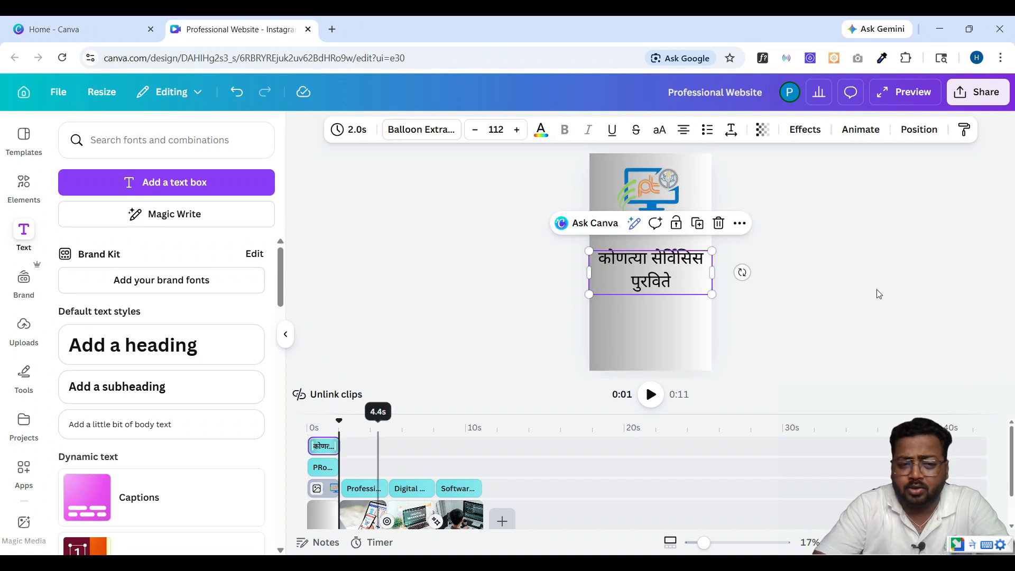
click(879, 294)
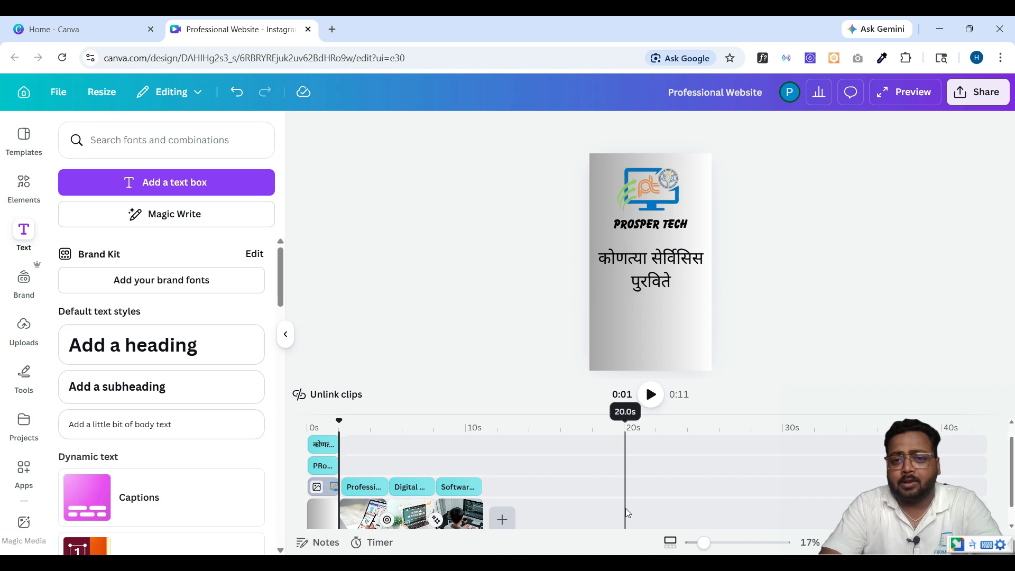
- Browse the music and sound effects available for the reel's audio track, and view the design's sharing and download options
scroll(629, 466, down, 2)
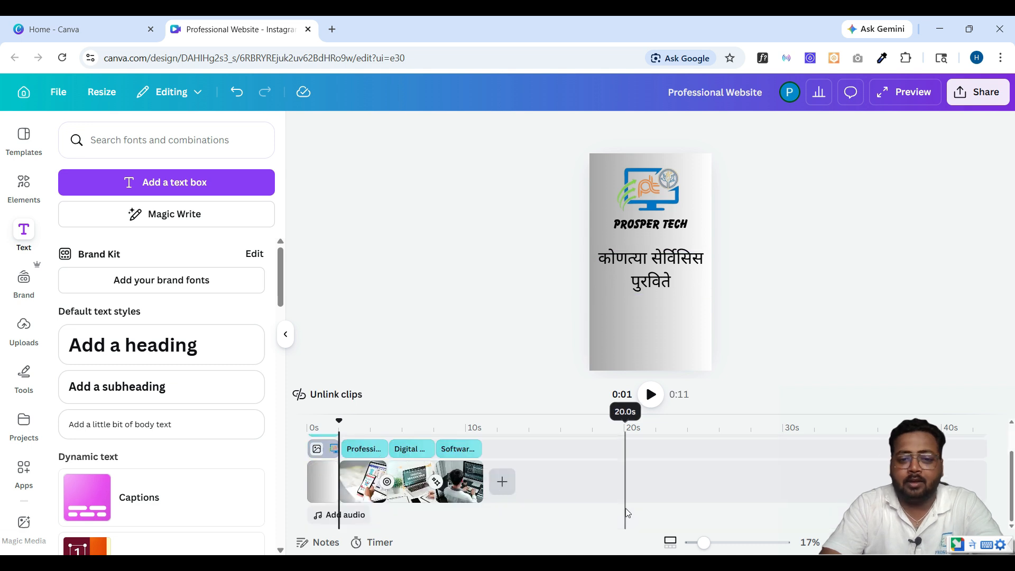
click(348, 519)
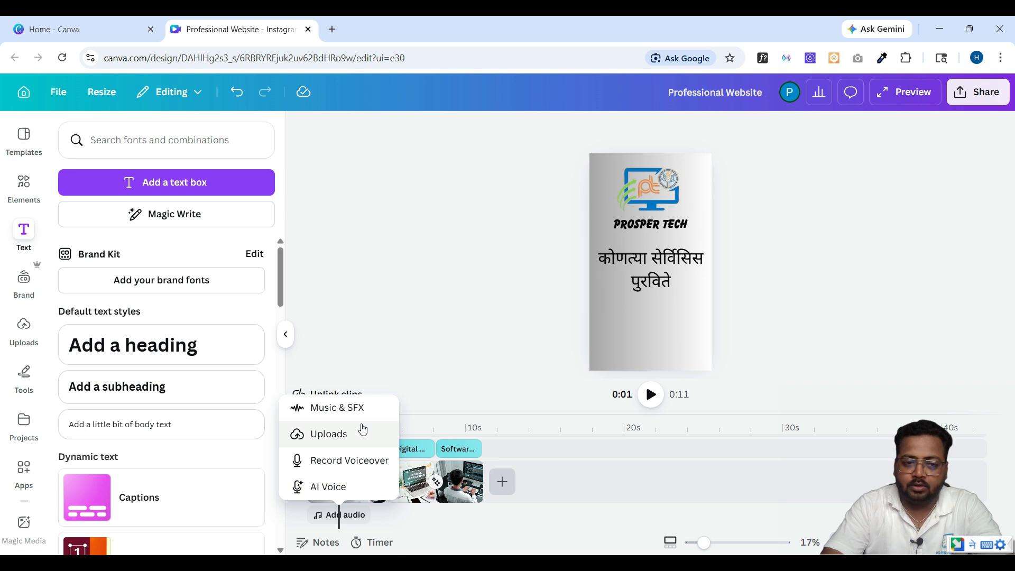
click(346, 410)
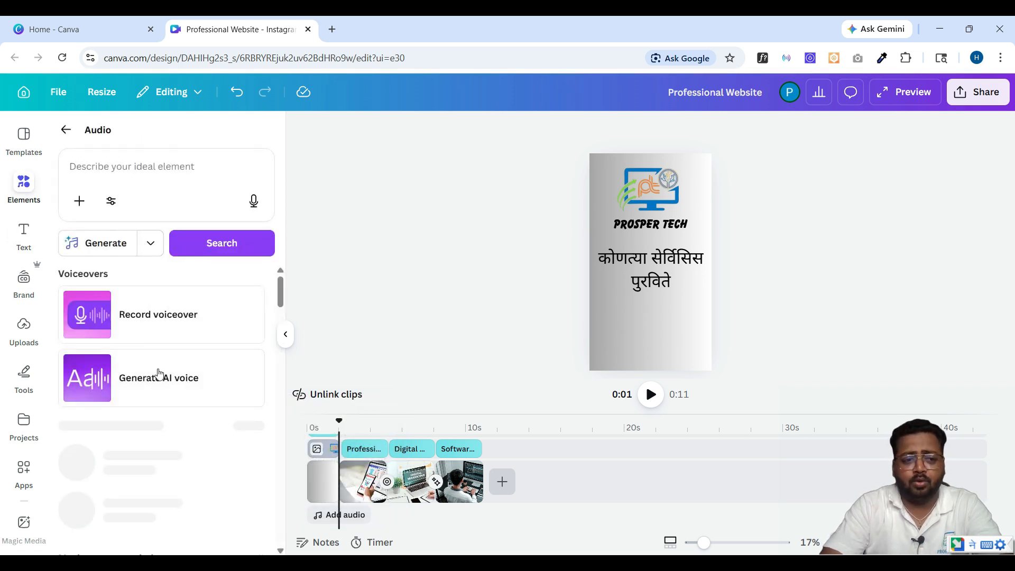
scroll(159, 373, down, 4)
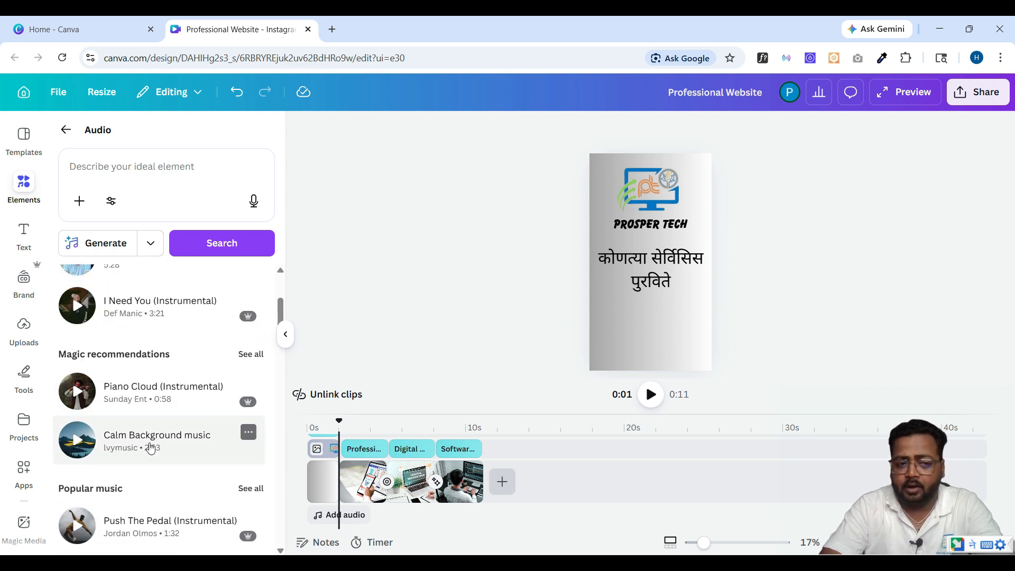
scroll(150, 442, up, 4)
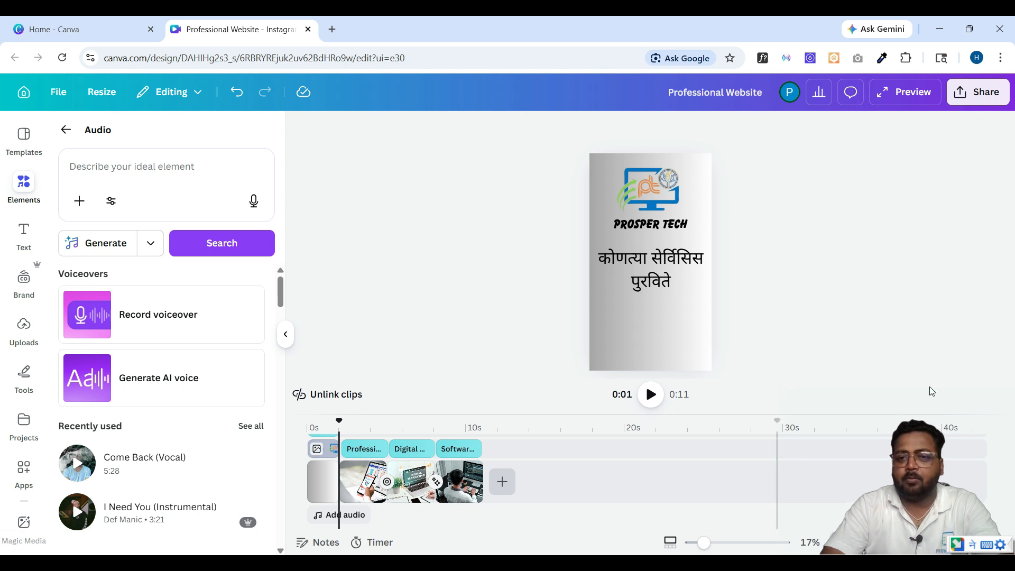
click(981, 100)
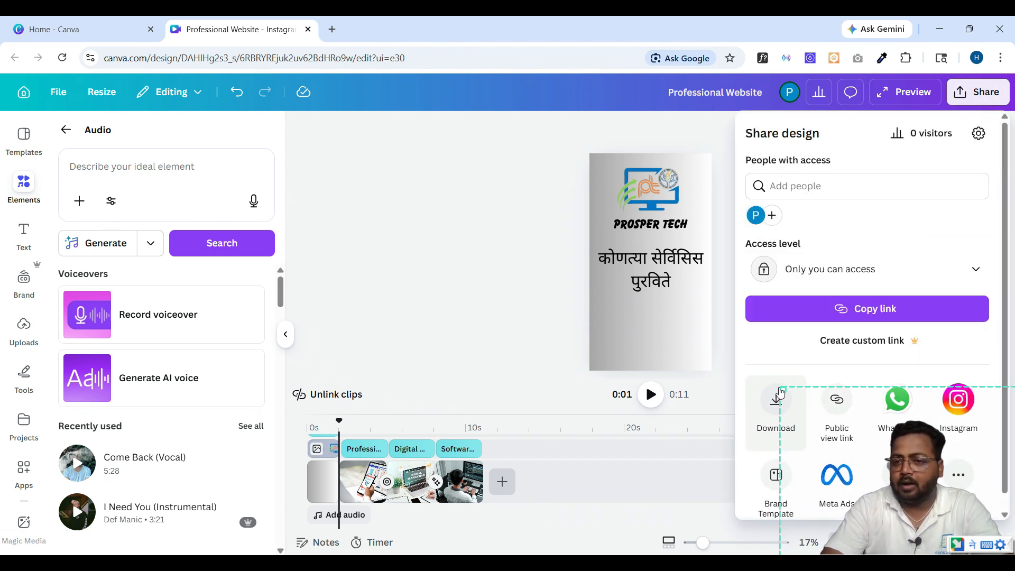
click(540, 244)
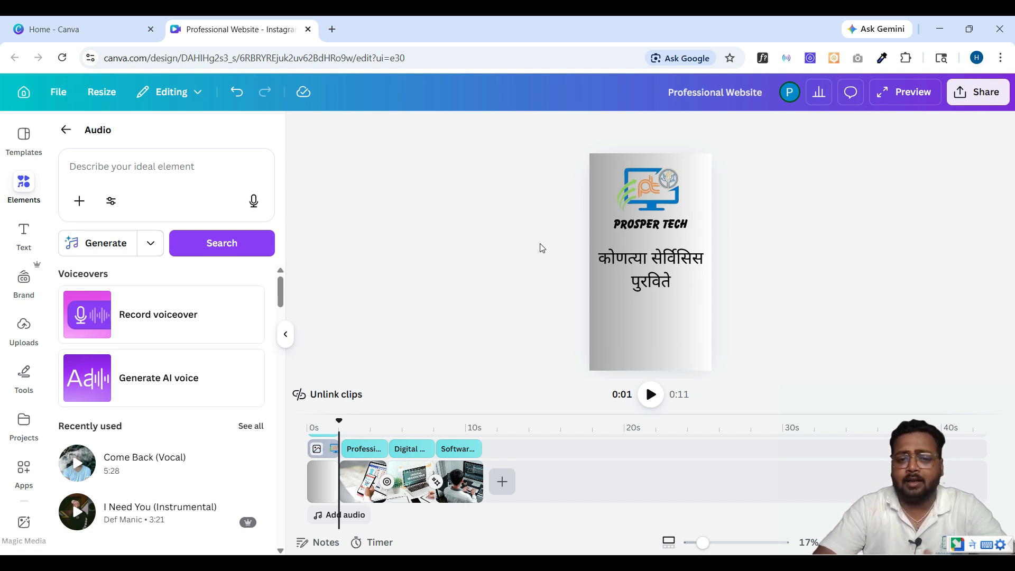
- Browse the video templates and search them for "product"
click(21, 140)
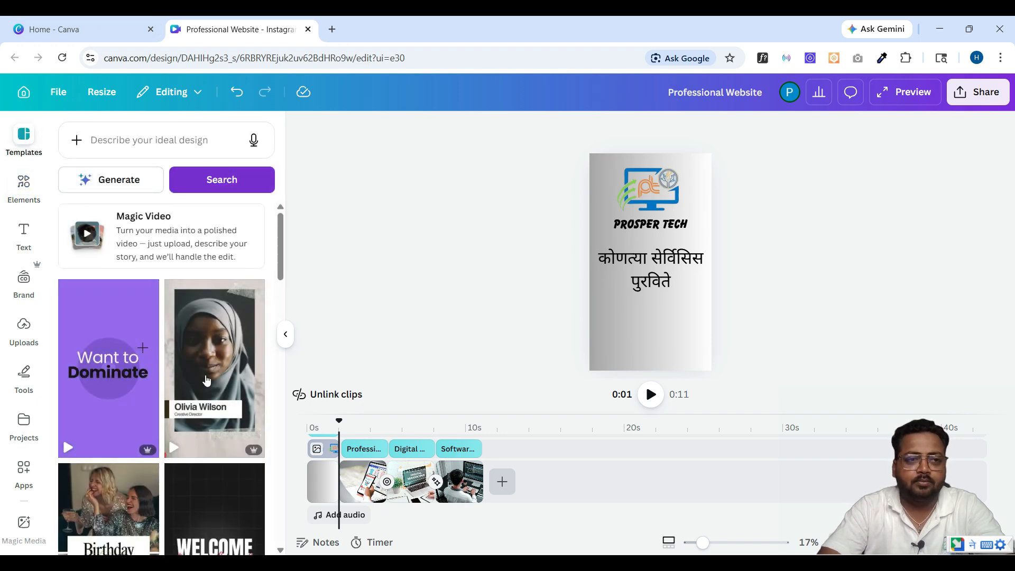
scroll(206, 381, down, 6)
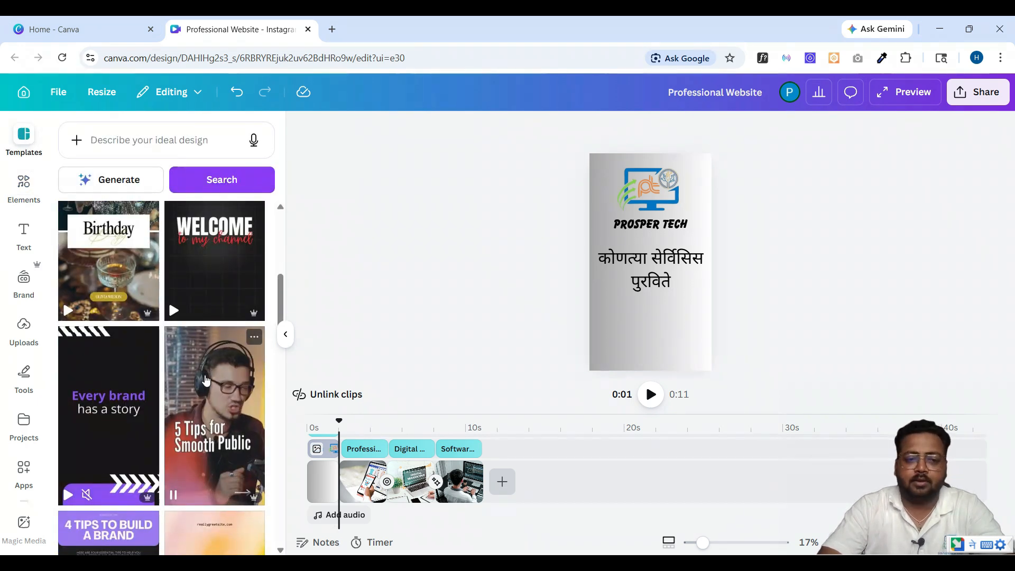
scroll(206, 380, down, 8)
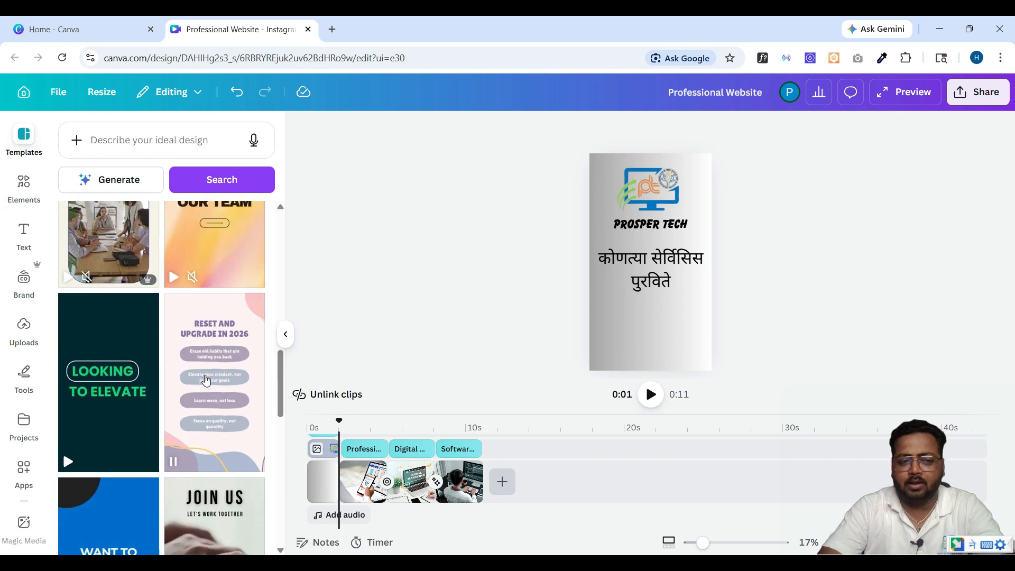
scroll(206, 381, up, 15)
click(147, 138)
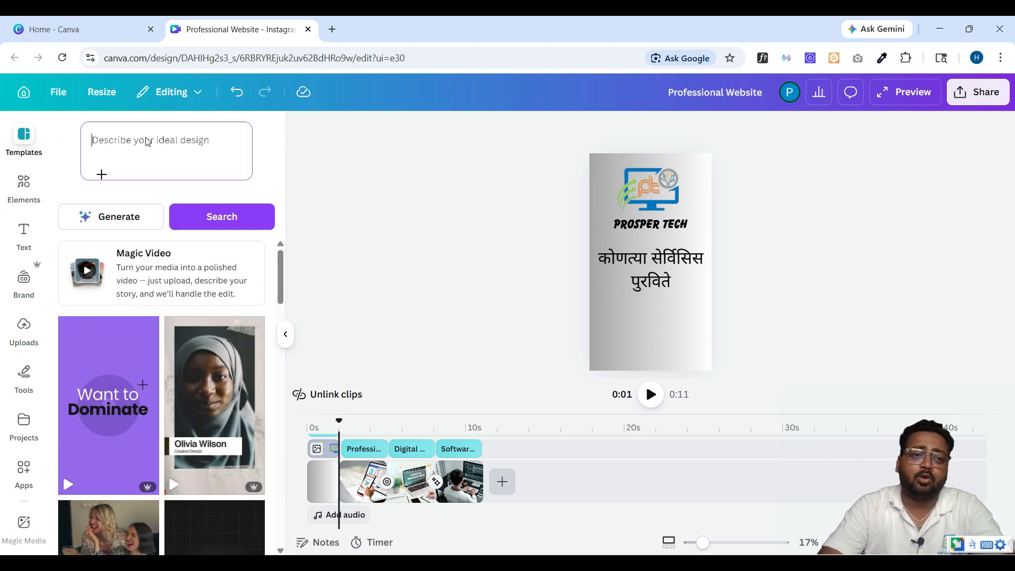
text(products)
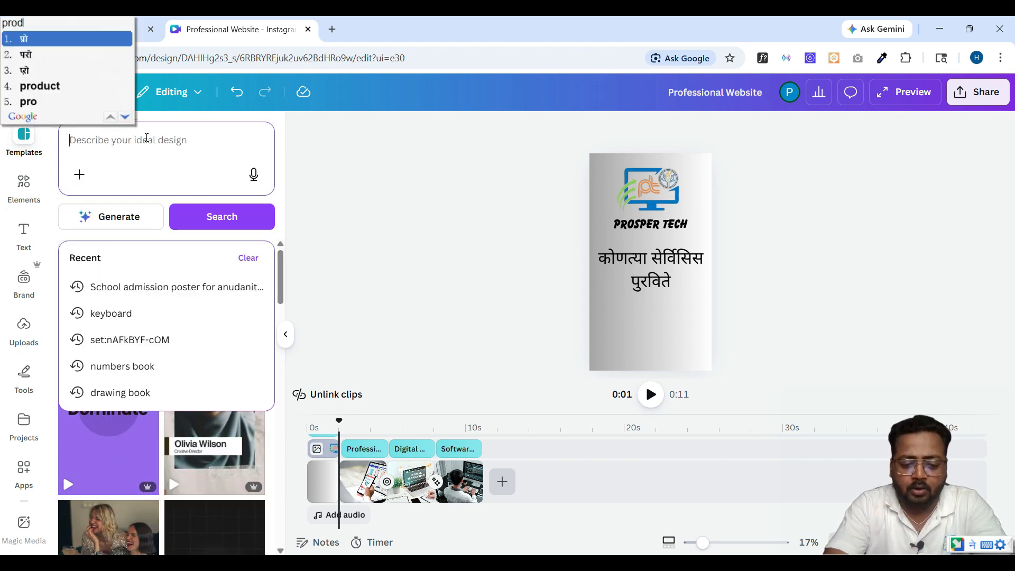
text(product)
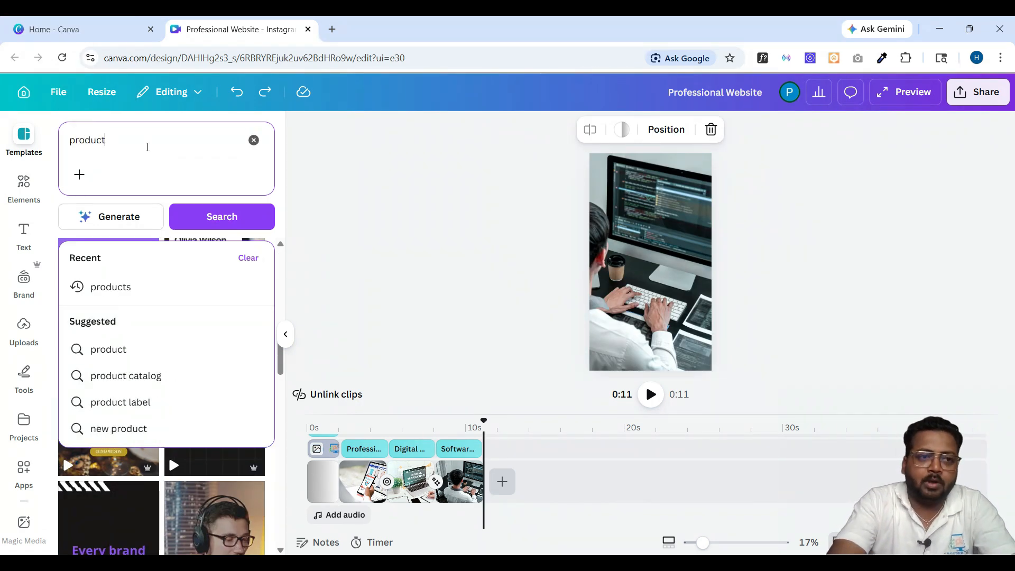
key(Return)
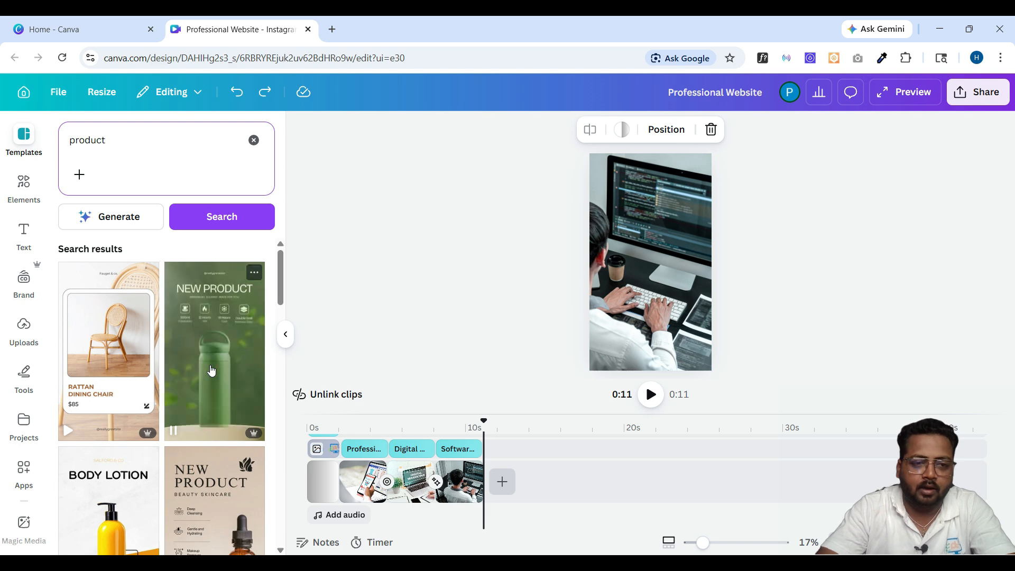
- Add the "Brown Modern Elegant Beauty Mobile Video Promo" template after the last clip and preview it at 12.9 seconds
scroll(211, 371, down, 3)
scroll(211, 370, down, 1)
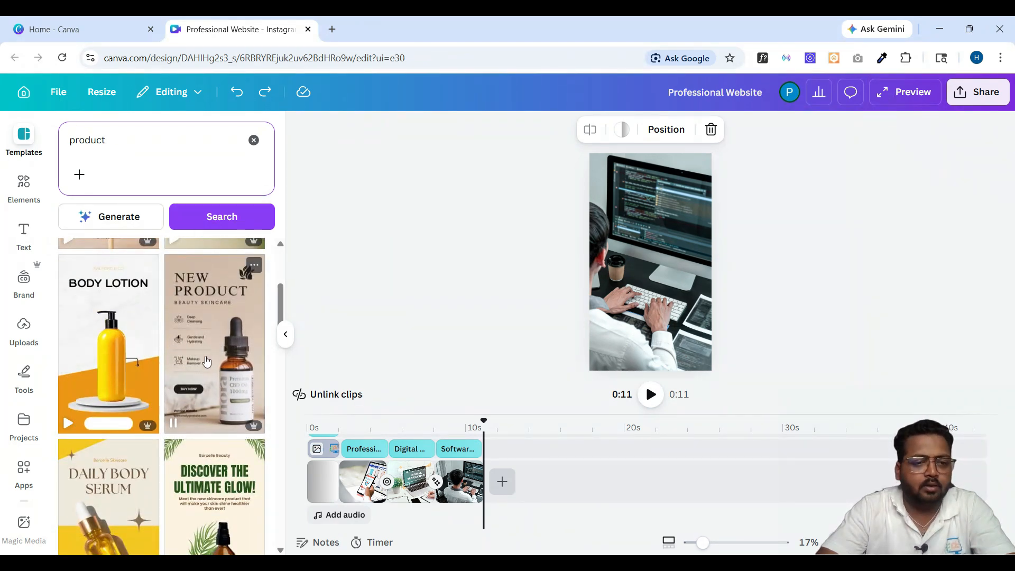
click(210, 354)
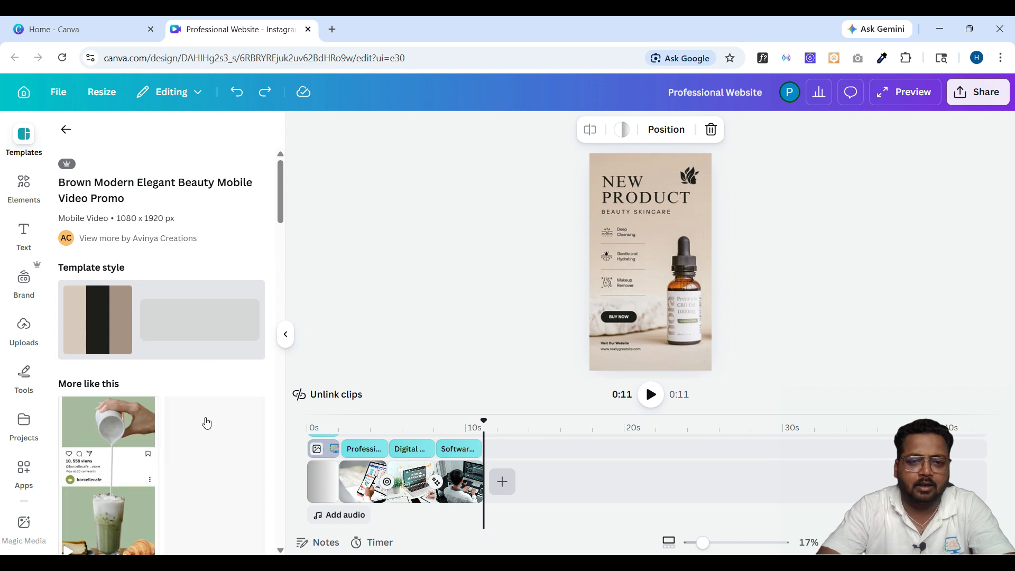
click(692, 368)
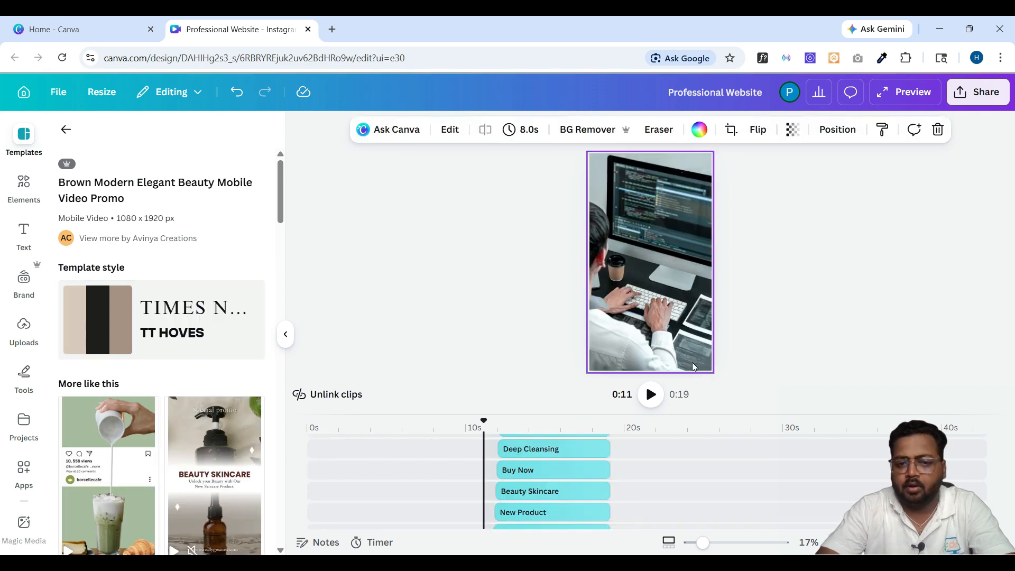
scroll(529, 465, down, 5)
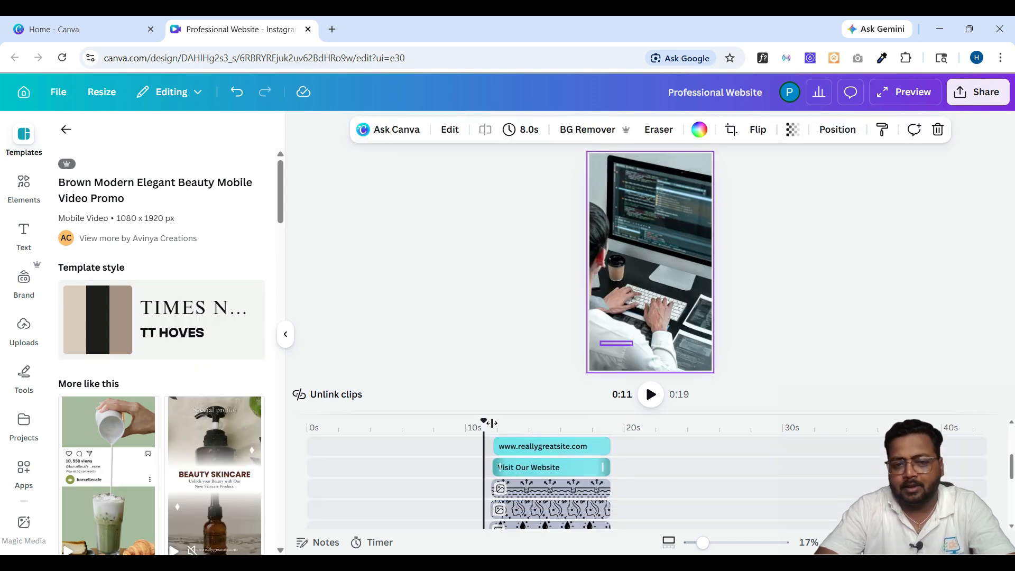
drag(484, 420, 513, 421)
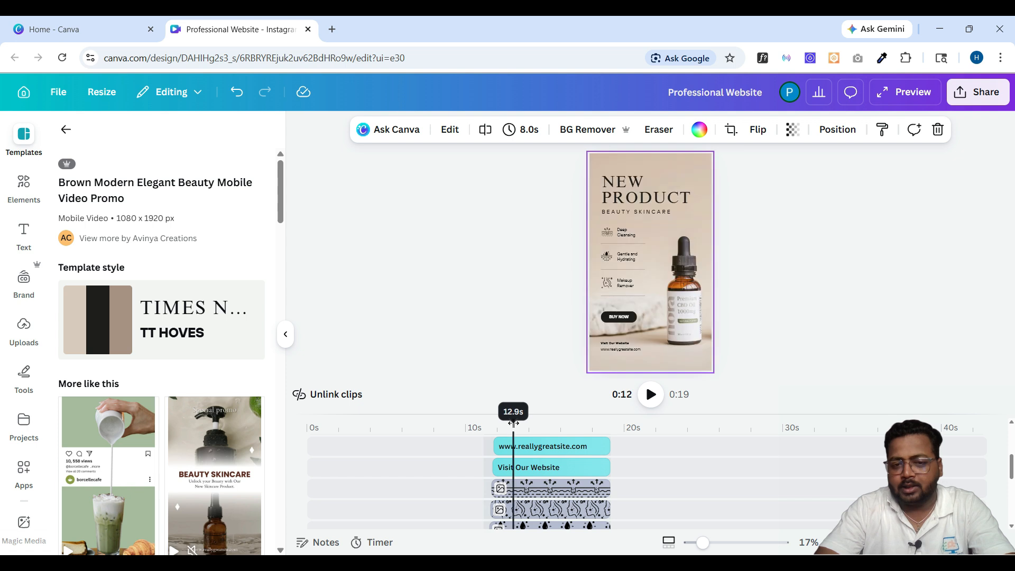
- Replace the "New Product" heading in the added skincare template with "Serum"
scroll(580, 509, down, 5)
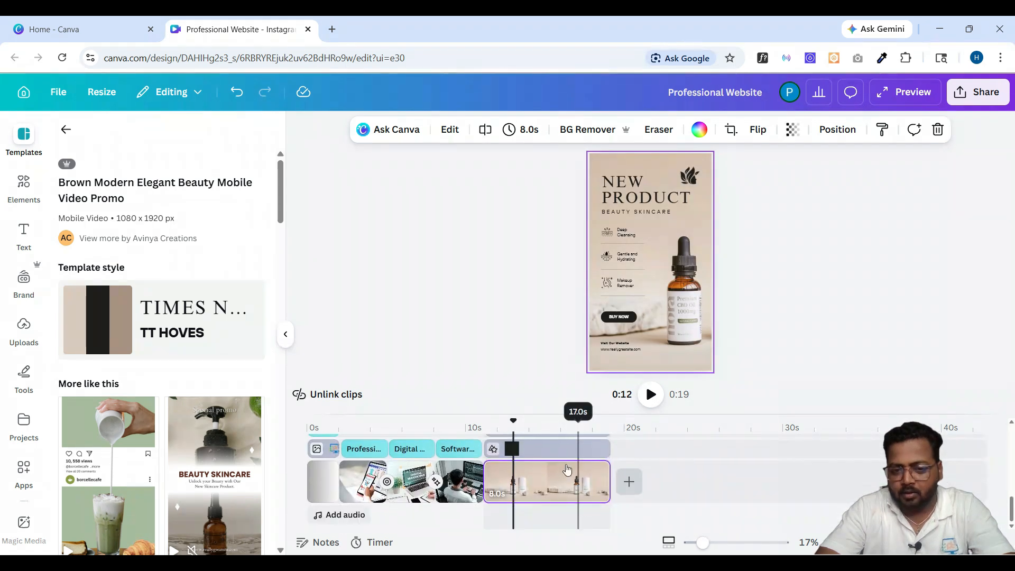
scroll(563, 462, down, 3)
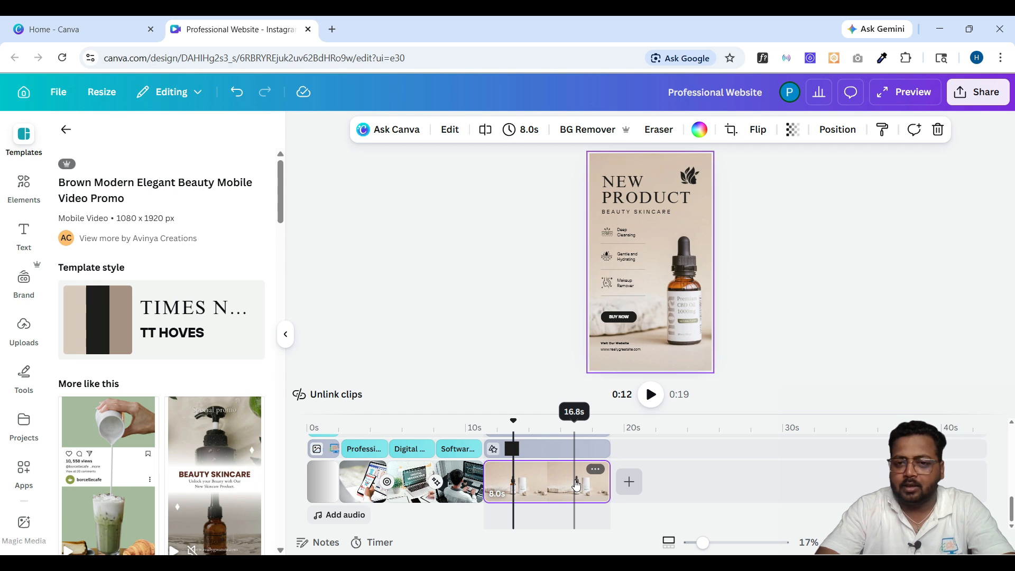
scroll(576, 484, up, 5)
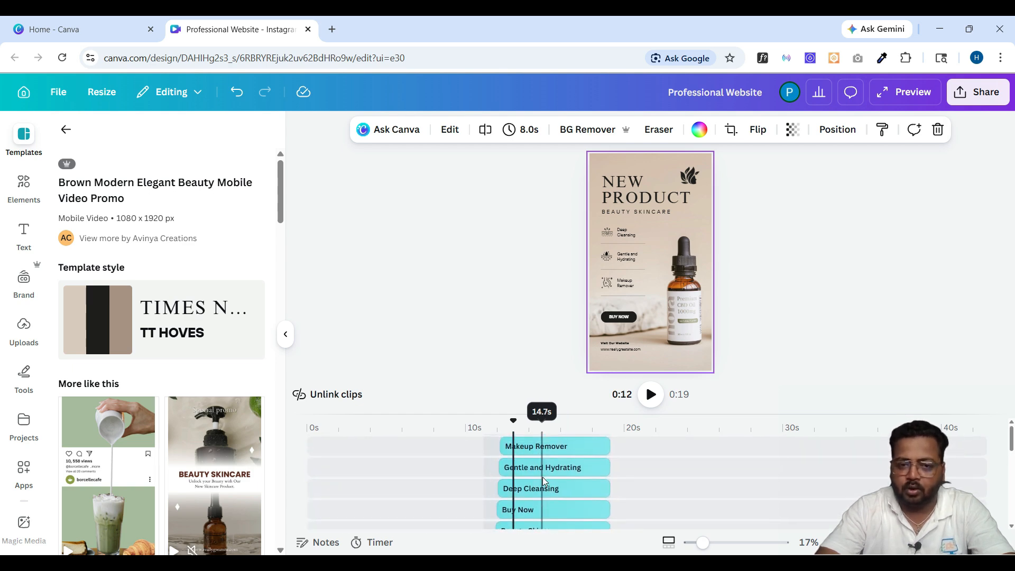
scroll(542, 477, down, 2)
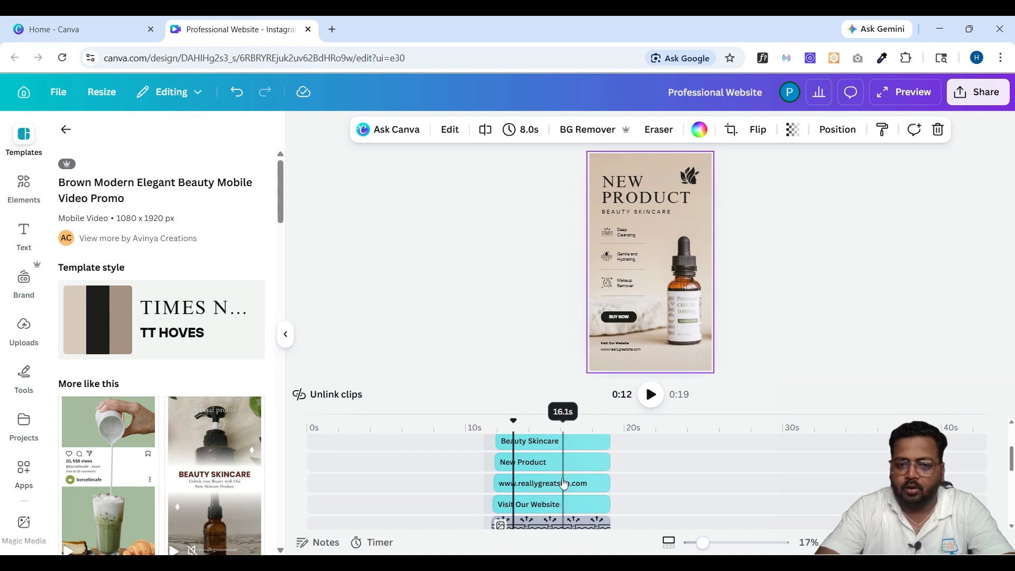
click(563, 486)
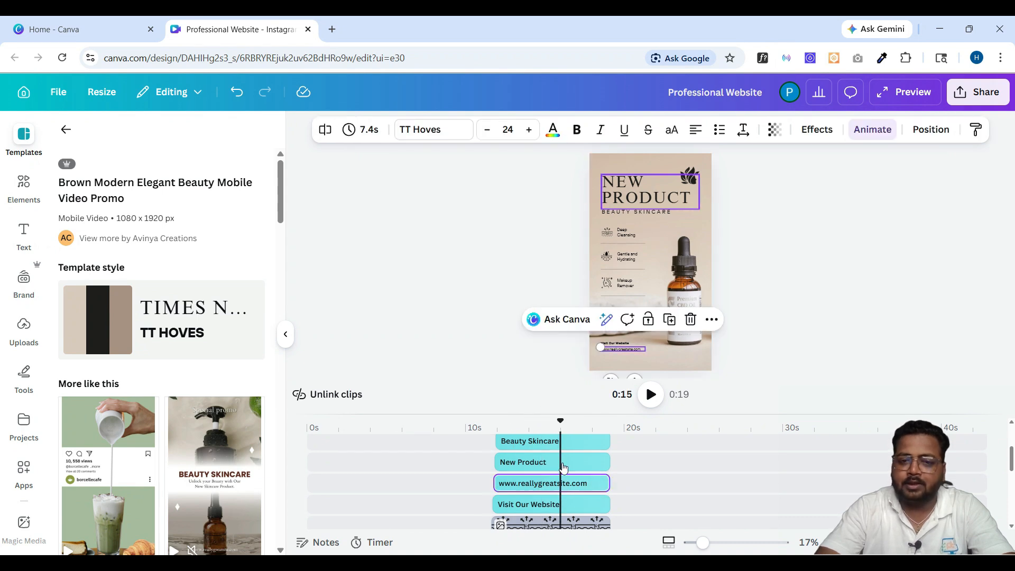
click(661, 195)
double_click(662, 194)
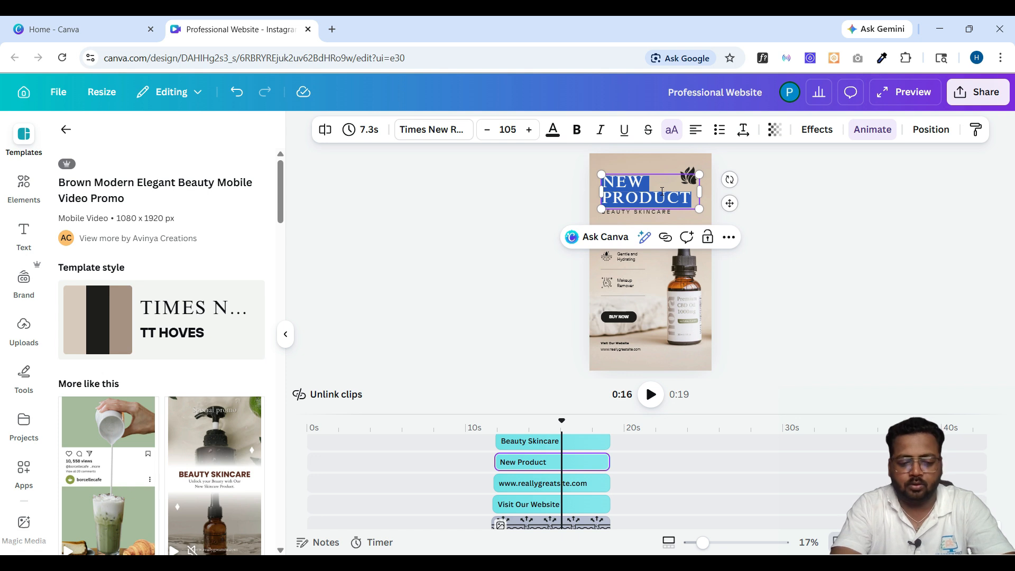
text(Serum)
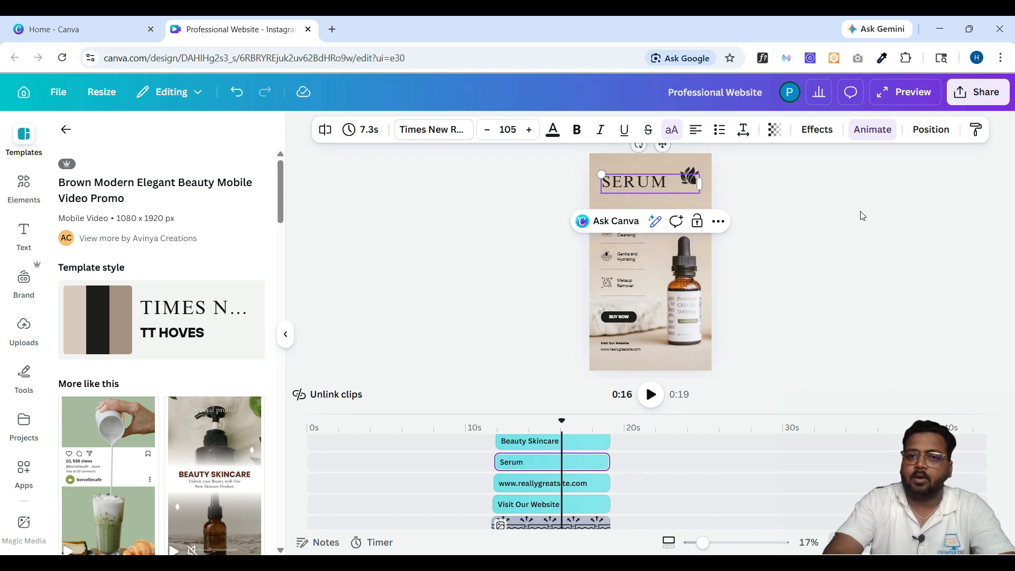
click(862, 215)
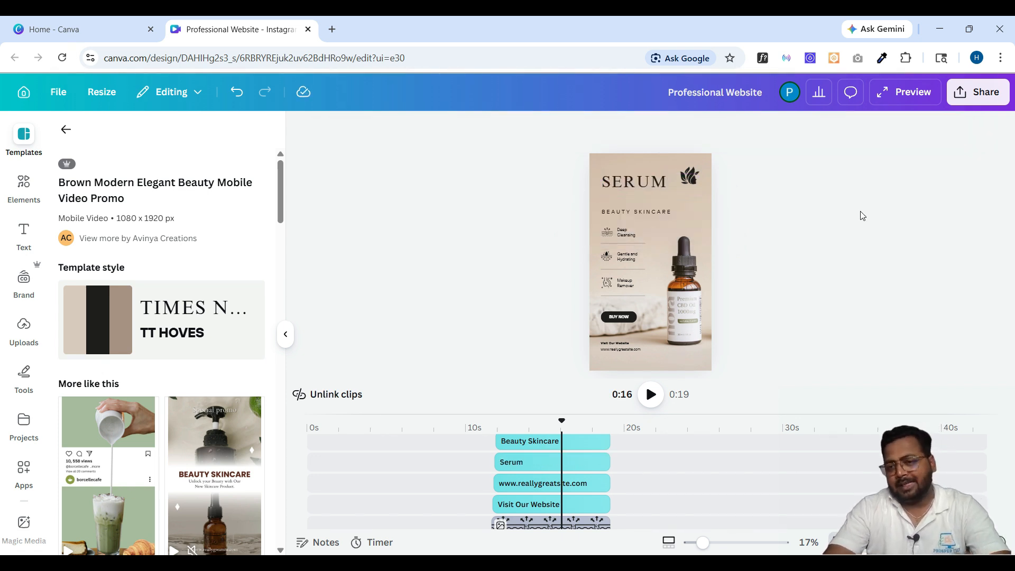